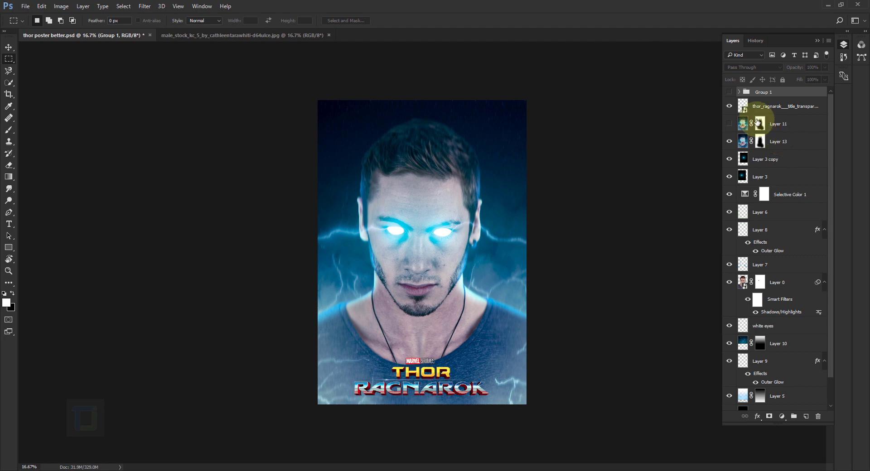
# Show the cast names in Group 1 on the finished poster, and hide the group again.
pyautogui.click(729, 92)
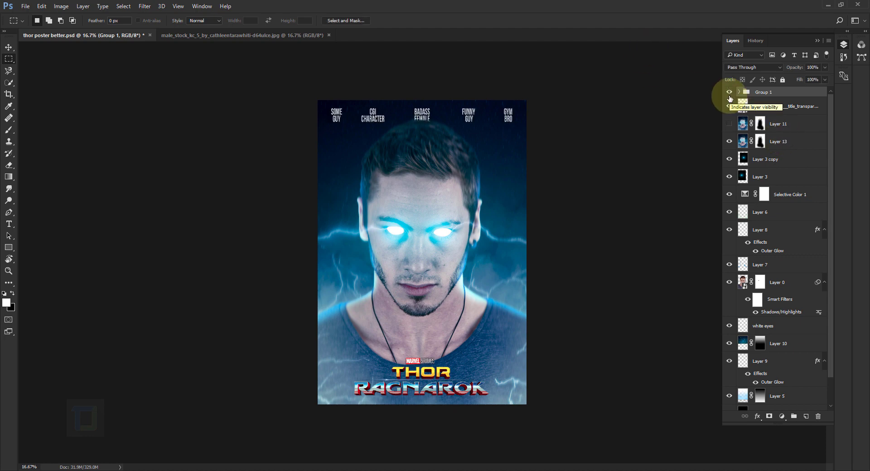
pyautogui.click(730, 93)
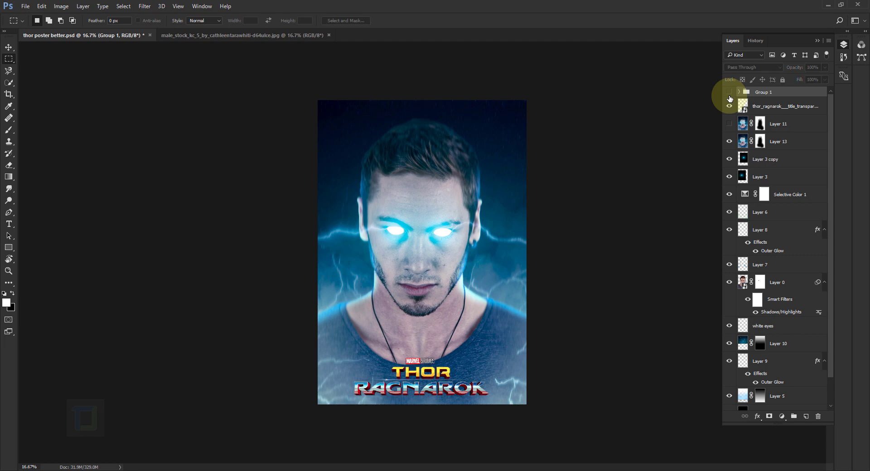
# Open the male_stock_kc_5 portrait photo from the THOR EYES folder.
pyautogui.click(25, 6)
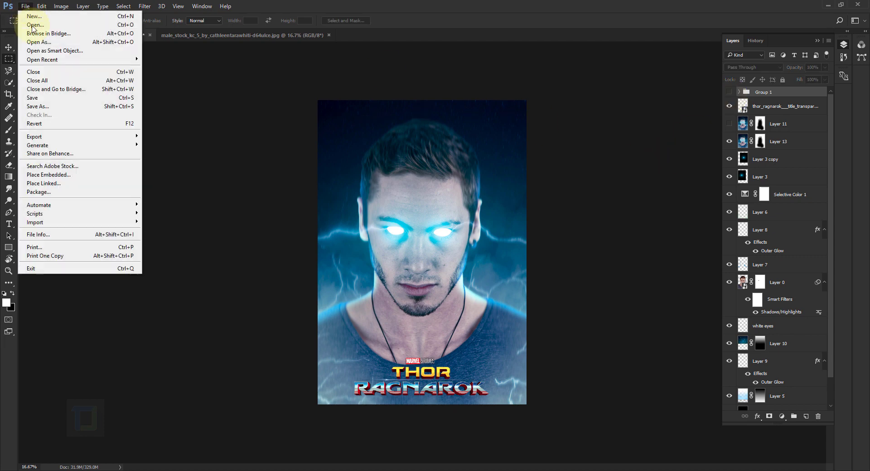
pyautogui.click(34, 25)
pyautogui.click(210, 74)
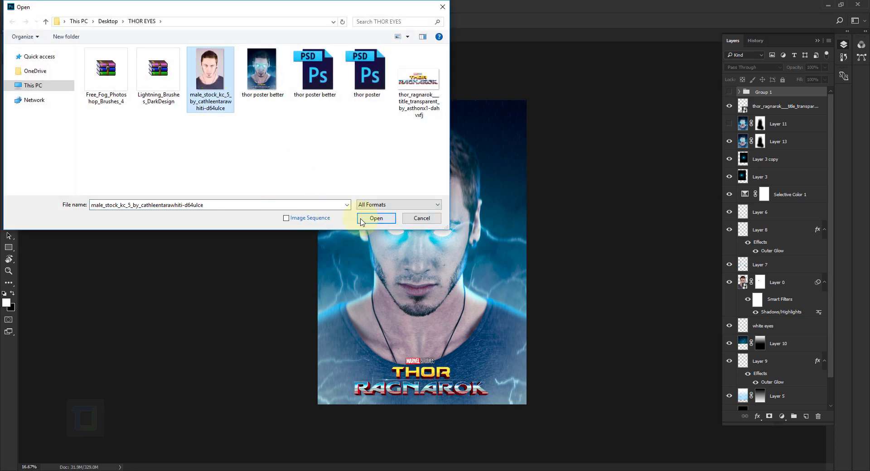
pyautogui.click(375, 218)
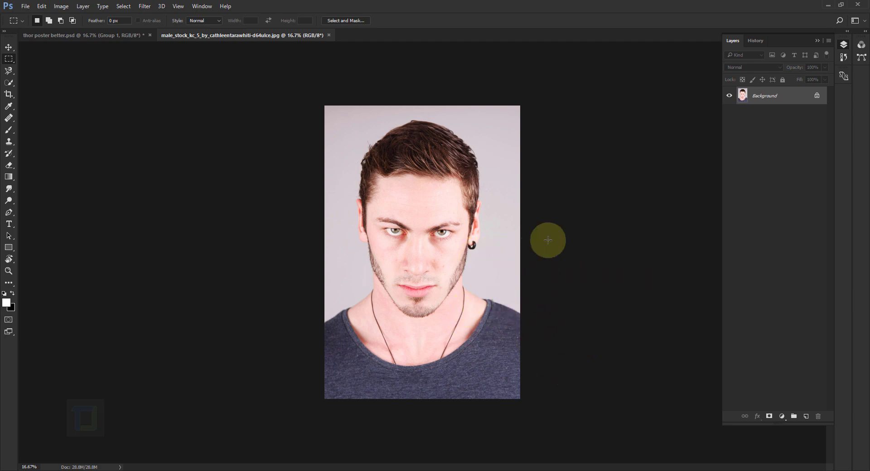
# Raise the shoulder at the photo's left edge using Liquify's Forward Warp tool, with a brush size of 1500 to 1700.
pyautogui.click(146, 7)
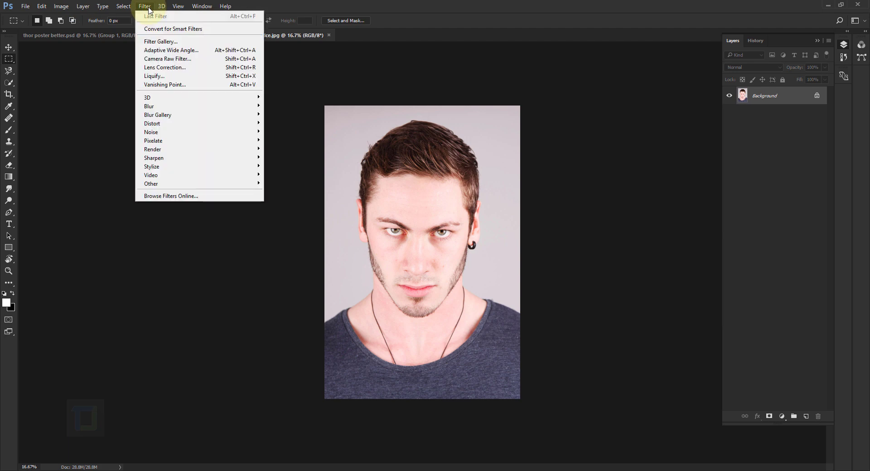
pyautogui.click(155, 76)
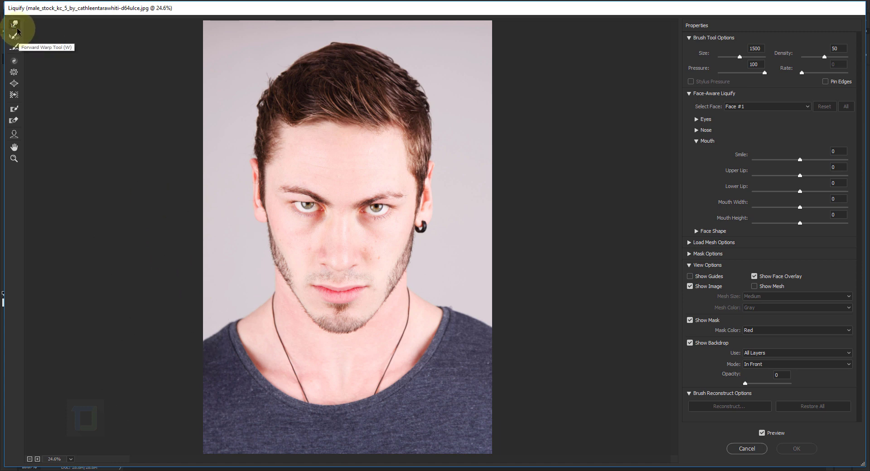
pyautogui.click(748, 48)
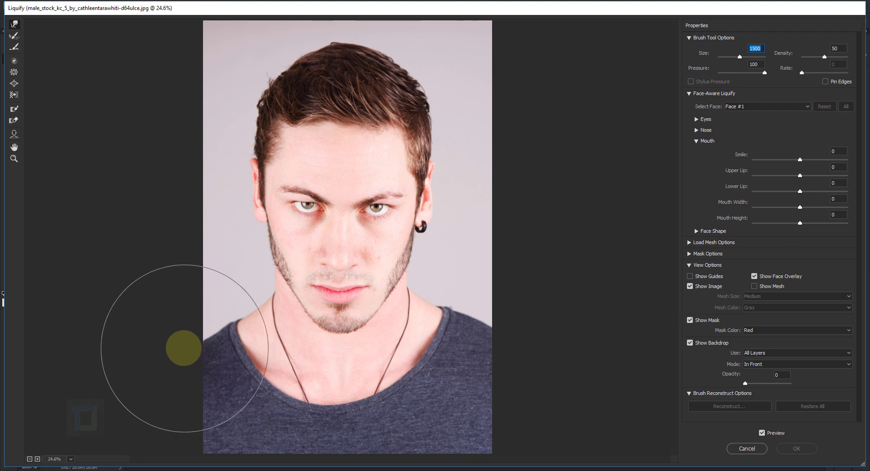
pyautogui.moveTo(184, 348)
pyautogui.mouseDown()
pyautogui.moveTo(181, 335)
pyautogui.moveTo(209, 325)
pyautogui.mouseUp()
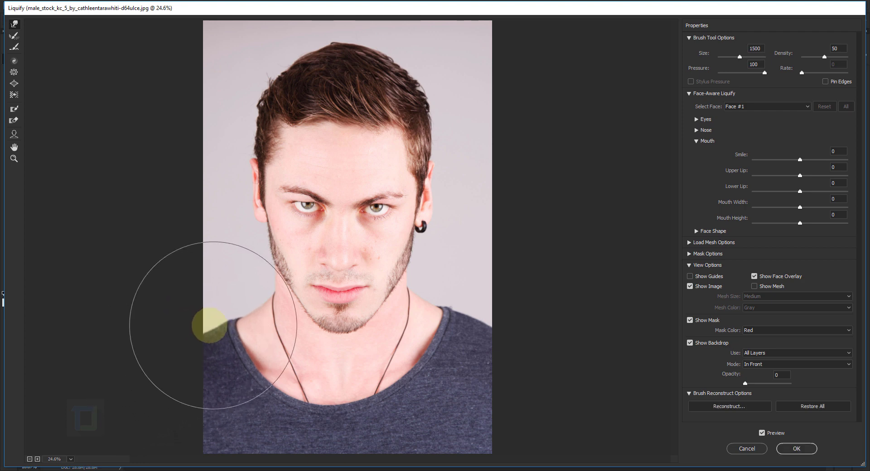
pyautogui.press(']')
pyautogui.press(']')
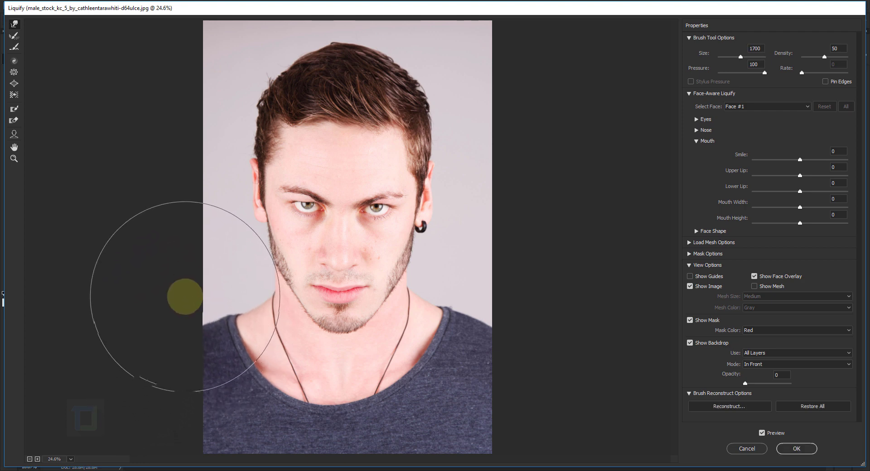
# Reduce the Liquify brush size to 700 and apply the warp to the portrait.
pyautogui.press('[')
pyautogui.press('[')
pyautogui.press('[')
pyautogui.press('[')
pyautogui.press('[')
pyautogui.press('[')
pyautogui.press('[')
pyautogui.press('[')
pyautogui.press('[')
pyautogui.press('[')
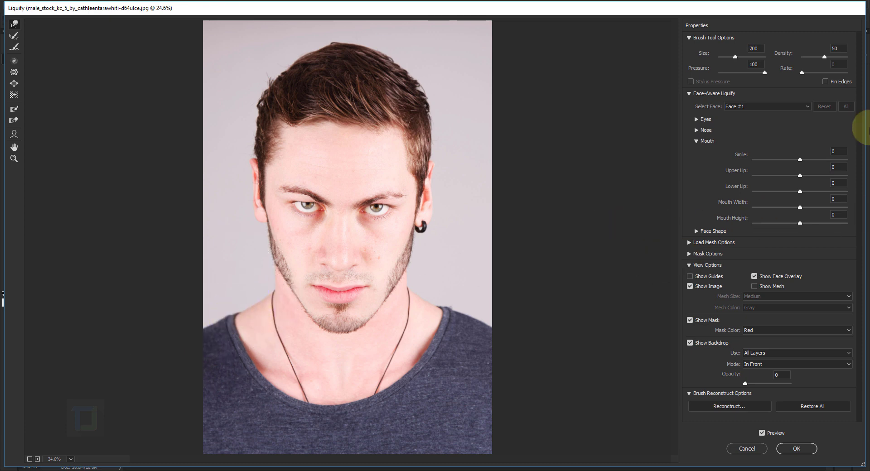
pyautogui.click(805, 454)
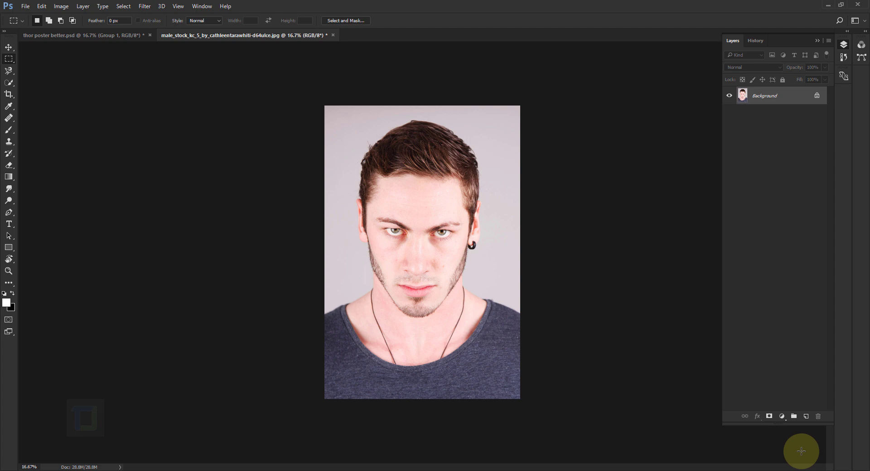
# Unlock the Background as Layer 0 and convert it to a smart object.
pyautogui.doubleClick(789, 101)
pyautogui.click(514, 155)
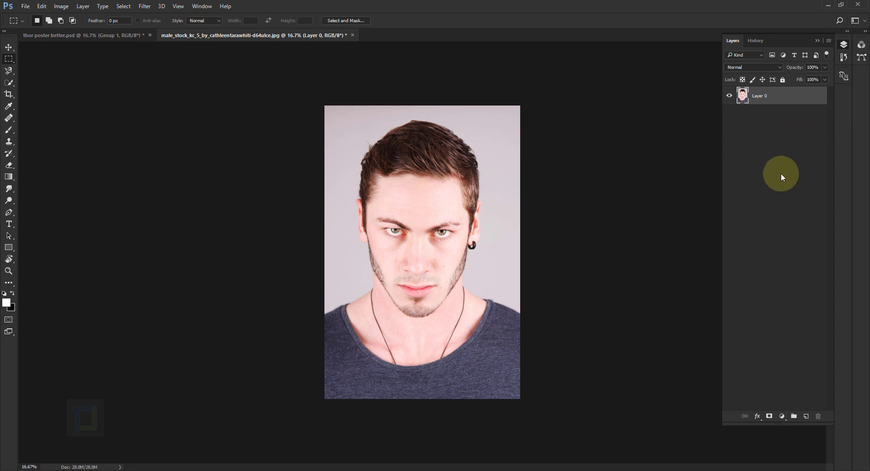
pyautogui.rightClick(796, 101)
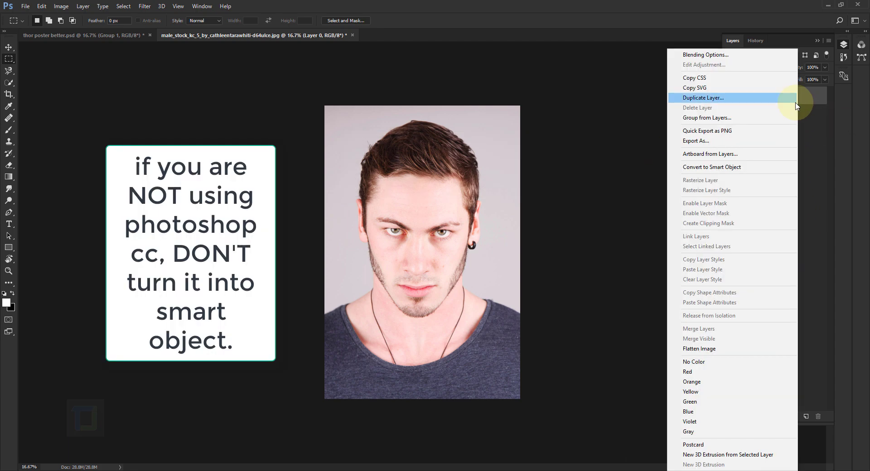
pyautogui.click(748, 168)
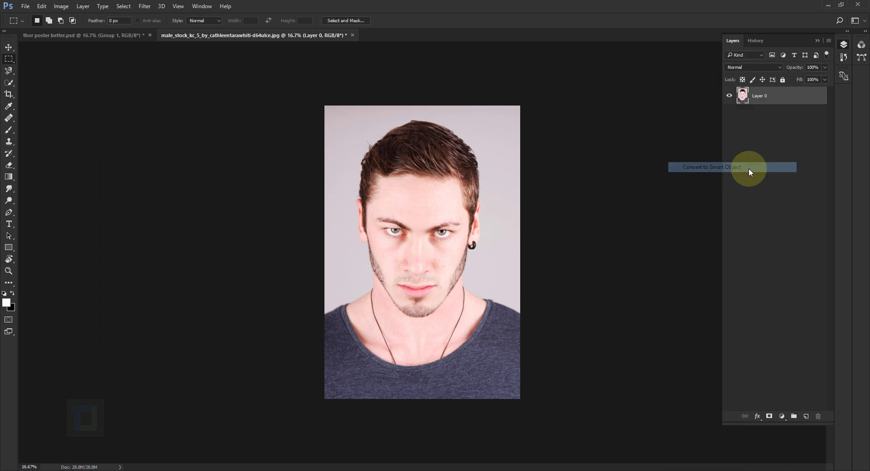
# Start a Shadows/Highlights adjustment on the portrait with Shadows at Amount 16%, Tone 50% and Radius 50 px.
pyautogui.click(61, 6)
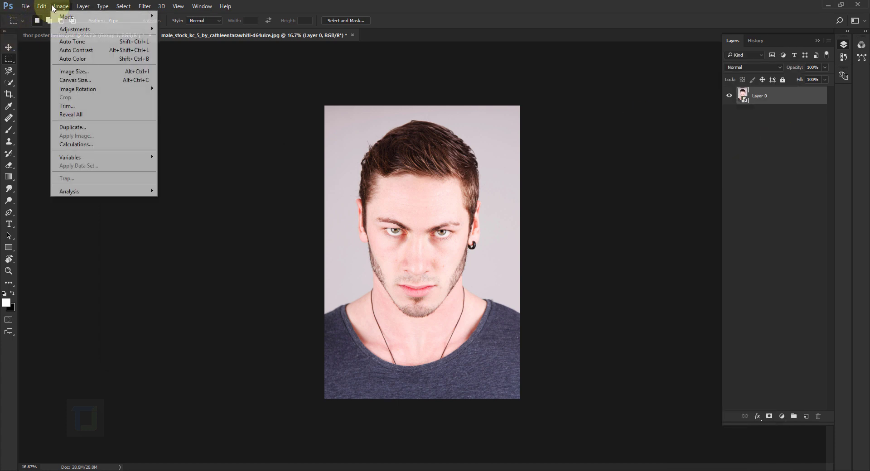
pyautogui.moveTo(63, 32)
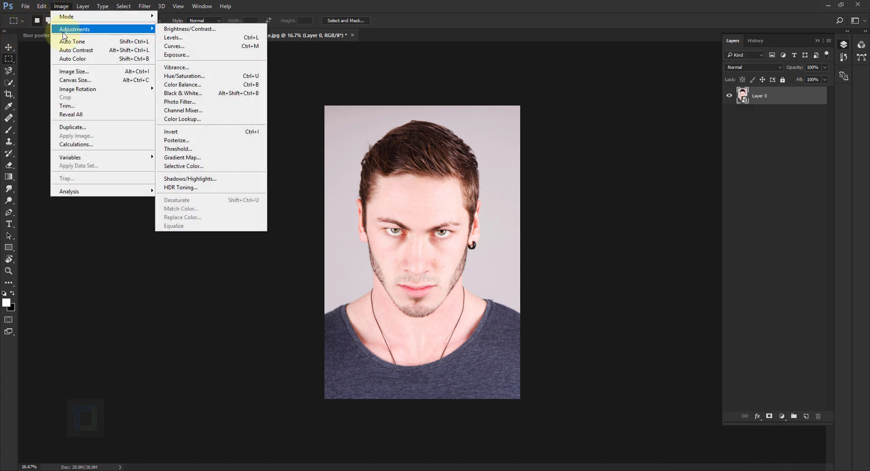
pyautogui.click(217, 180)
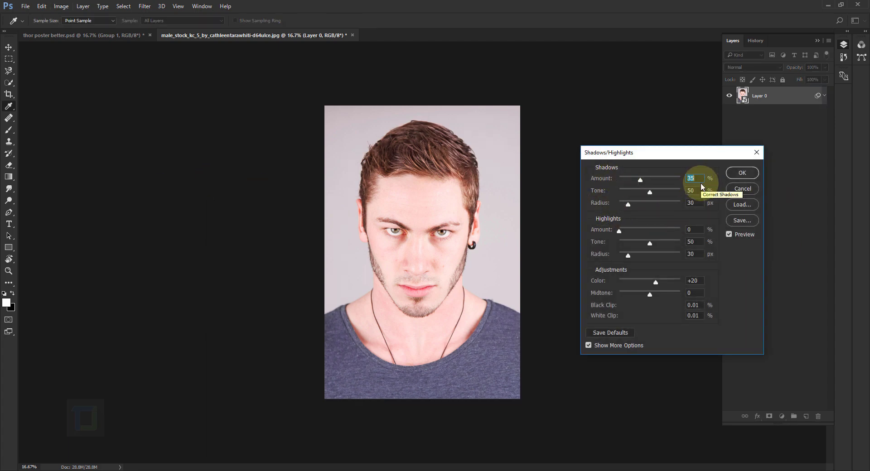
pyautogui.write('16')
pyautogui.press('Tab')
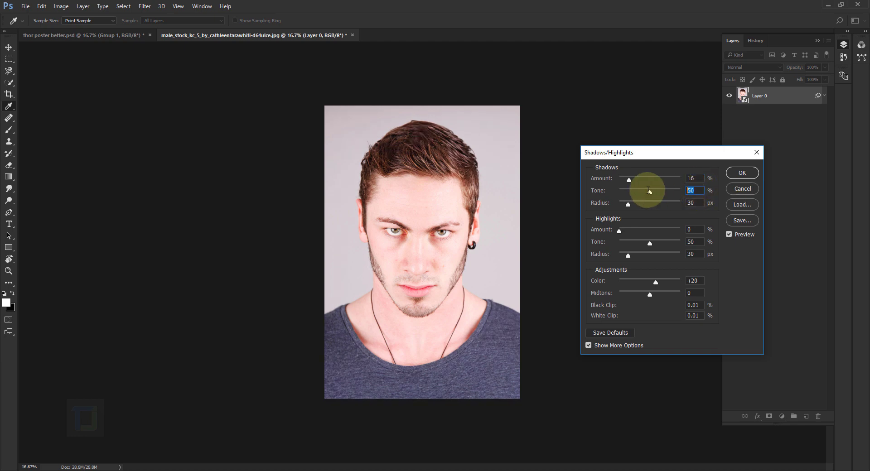
pyautogui.press('Tab')
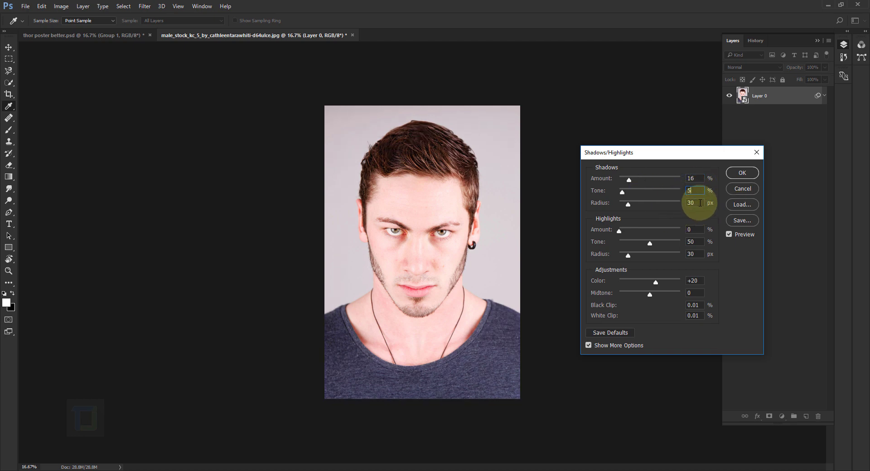
pyautogui.write('50')
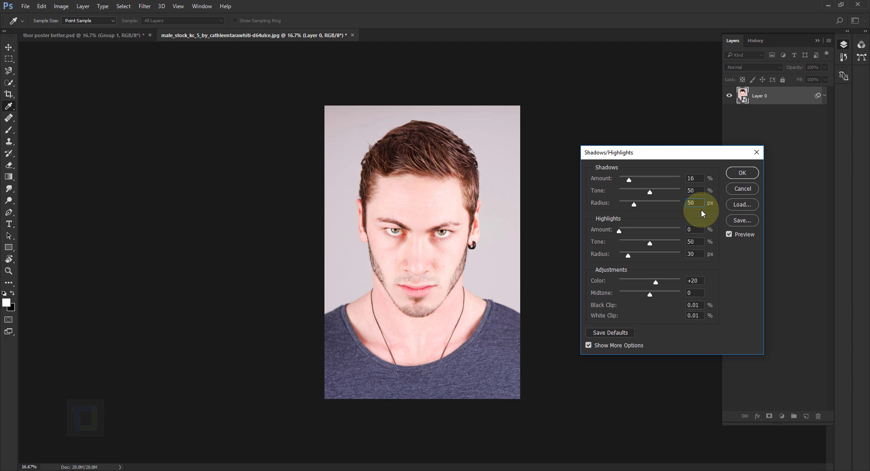
# Set the Highlights to Amount 46%, Tone 80% and Radius 80 px.
pyautogui.press('Tab')
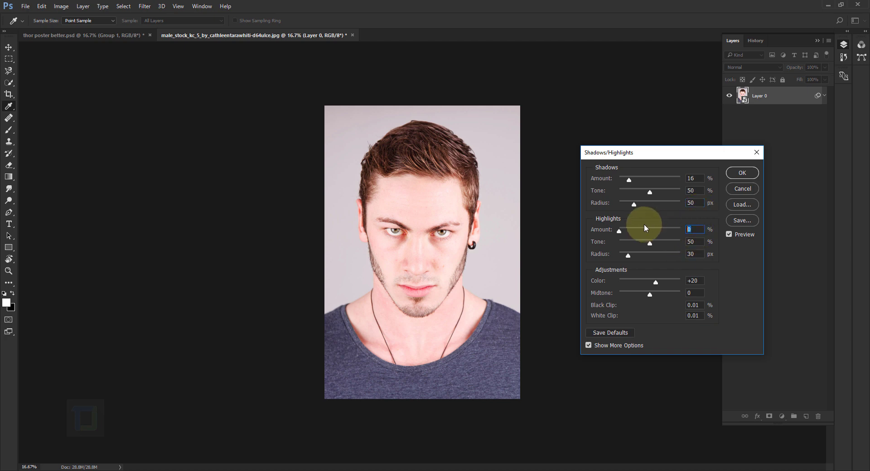
pyautogui.write('46')
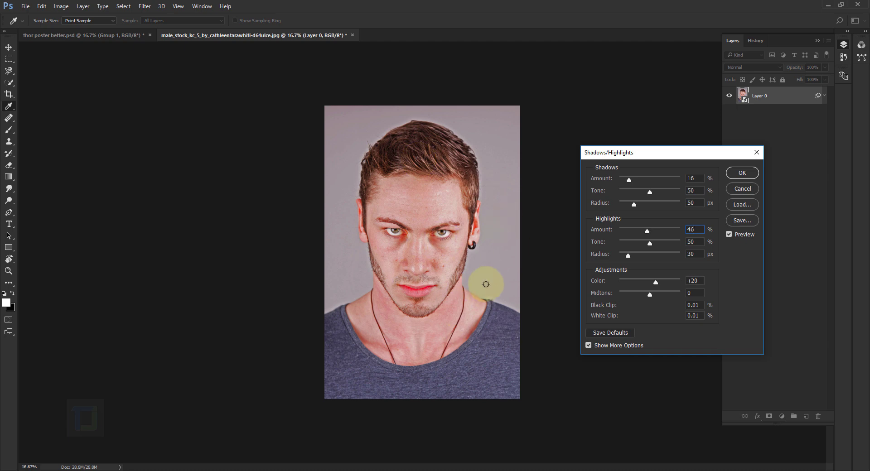
pyautogui.press('Tab')
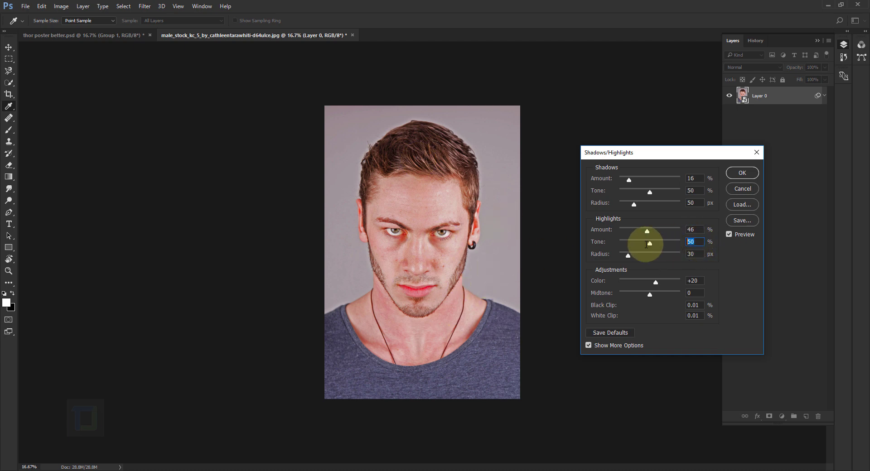
pyautogui.write('80')
pyautogui.press('Tab')
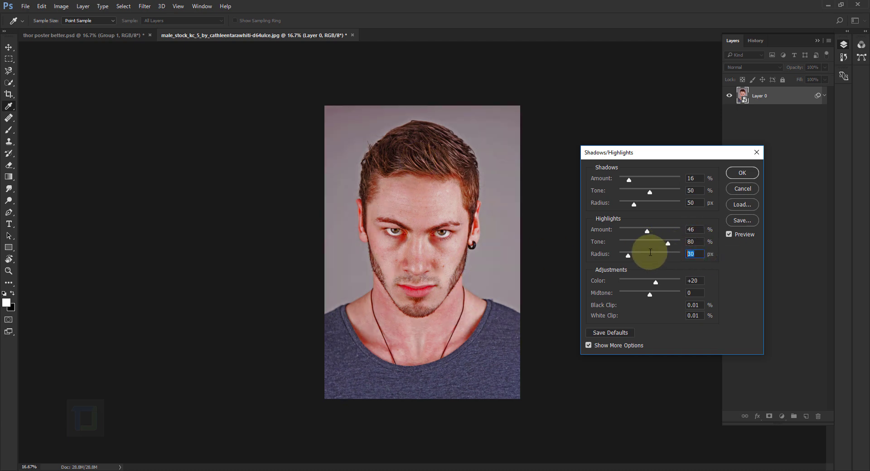
pyautogui.write('80')
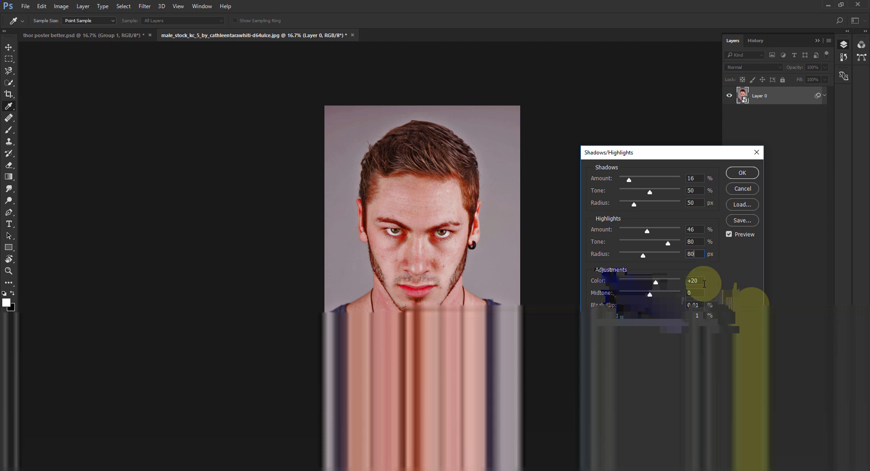
# Set the Color adjustment to -16 and Midtone to +3, compare with the preview off, and apply Shadows/Highlights.
pyautogui.click(704, 283)
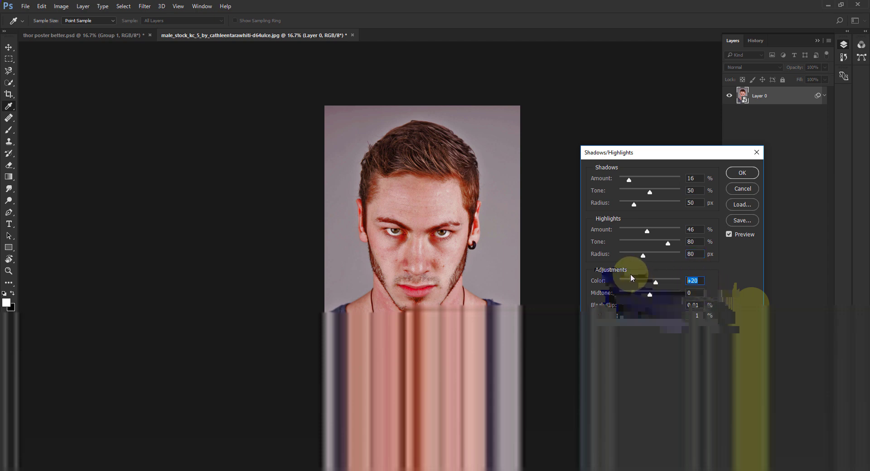
pyautogui.write('-')
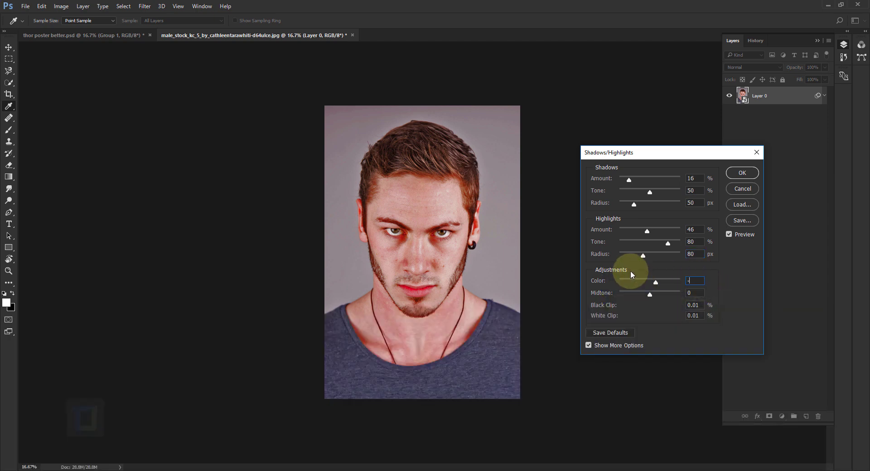
pyautogui.write('16')
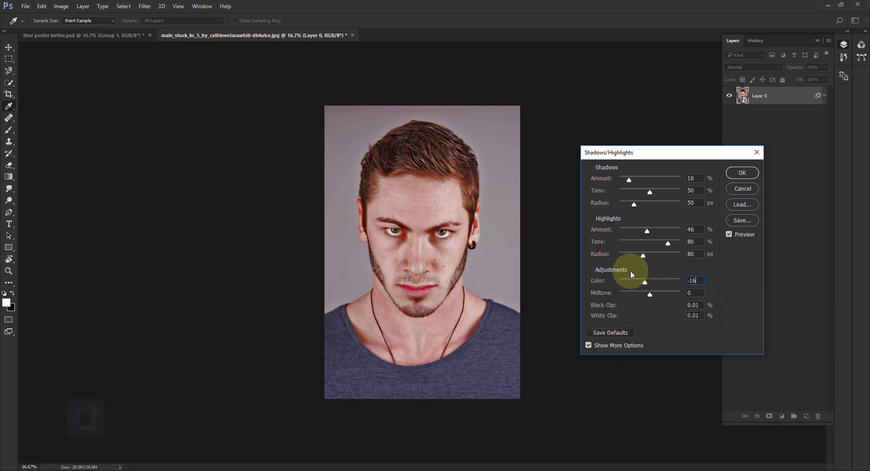
pyautogui.click(695, 293)
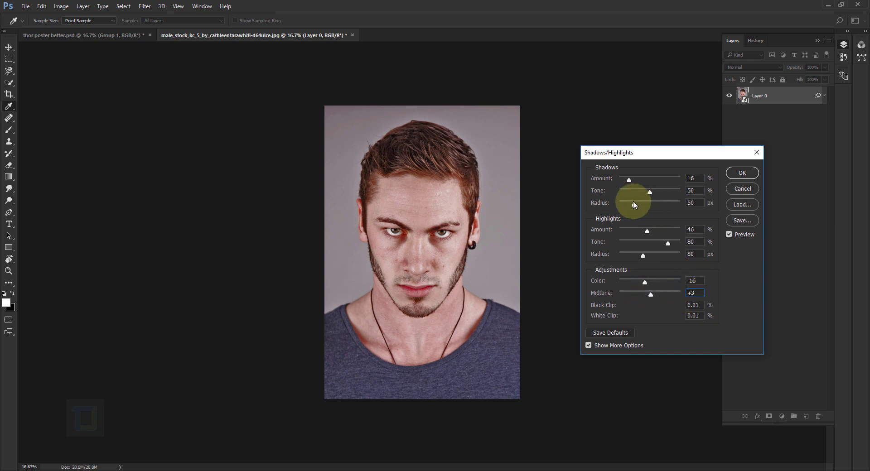
pyautogui.click(729, 234)
pyautogui.click(729, 234)
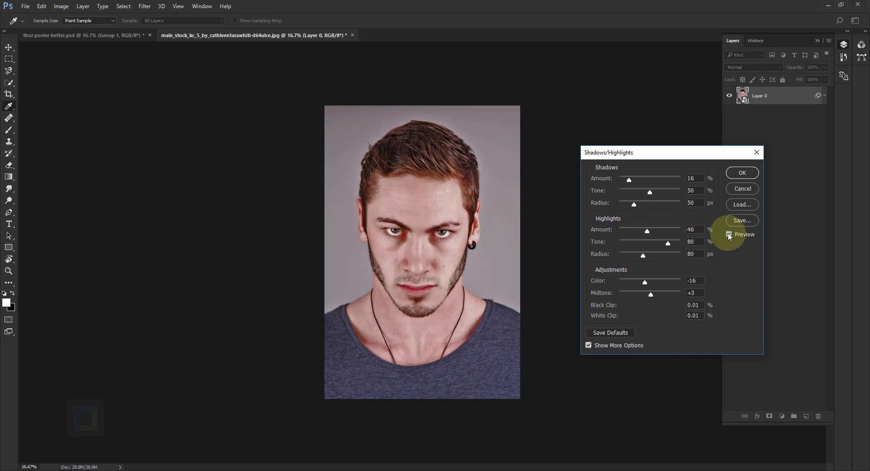
pyautogui.click(734, 174)
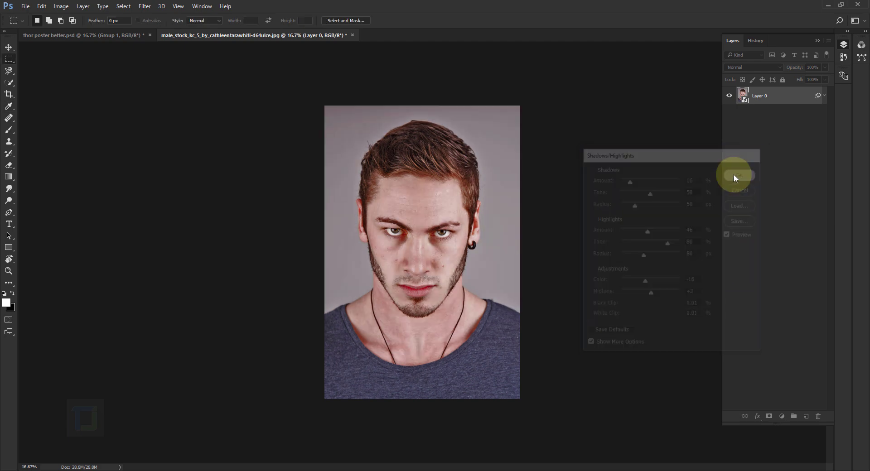
# Select the man, including his hair, ears and shirt, with the Quick Selection tool and mask out the background on Layer 0.
pyautogui.hotkey('ctrl', '+')
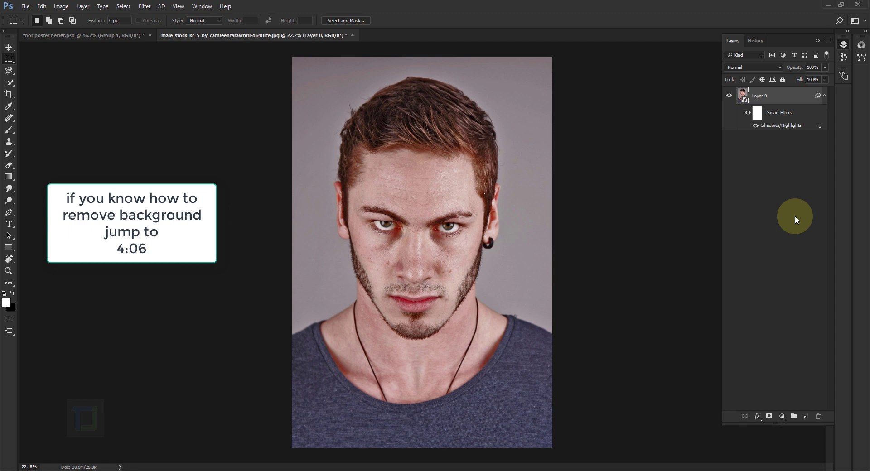
pyautogui.click(8, 82)
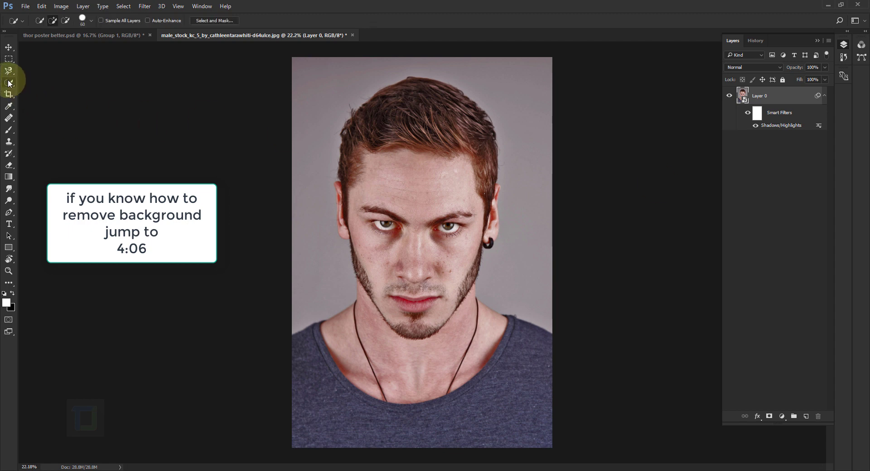
pyautogui.click(42, 82)
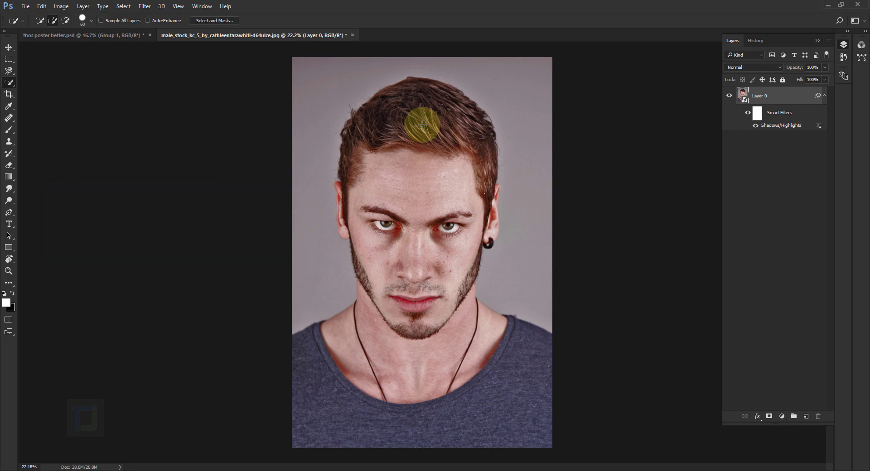
pyautogui.moveTo(421, 122); pyautogui.dragTo(320, 363)
pyautogui.scroll(3, 460, 229)
pyautogui.moveTo(460, 228); pyautogui.dragTo(476, 305)
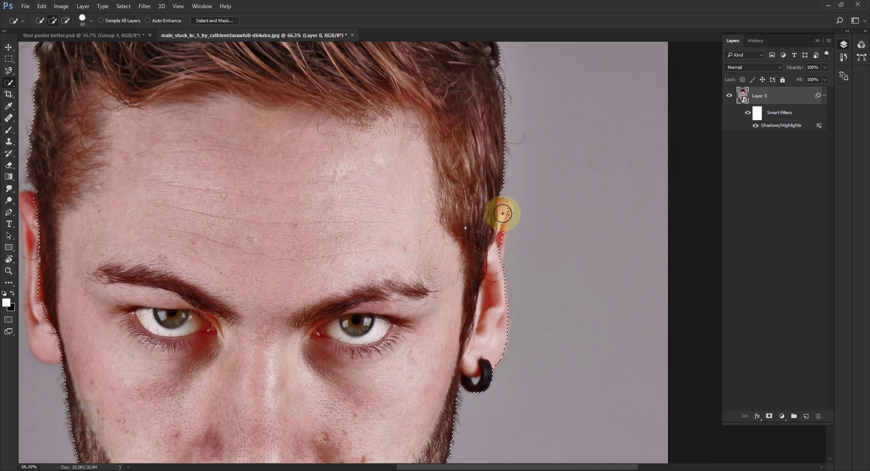
pyautogui.scroll(-3, 476, 204)
pyautogui.scroll(2, 412, 214)
pyautogui.moveTo(408, 125)
pyautogui.mouseDown()
pyautogui.moveTo(408, 193)
pyautogui.moveTo(431, 217)
pyautogui.mouseUp()
pyautogui.scroll(-3, 431, 217)
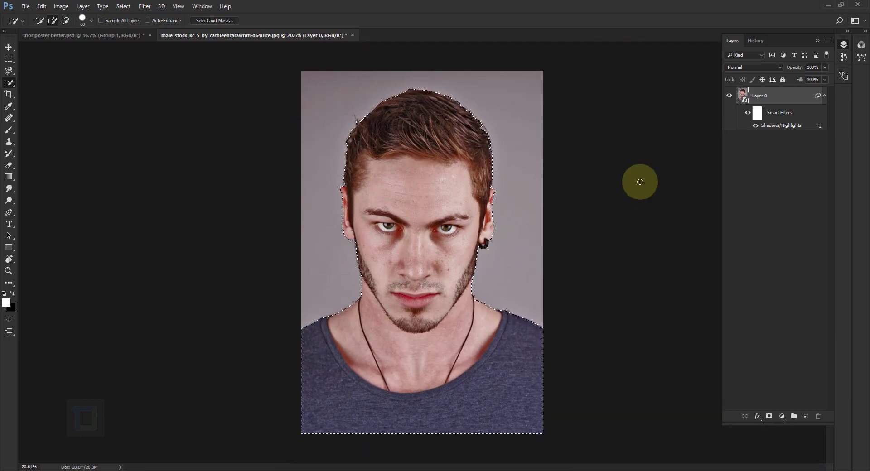
pyautogui.click(770, 417)
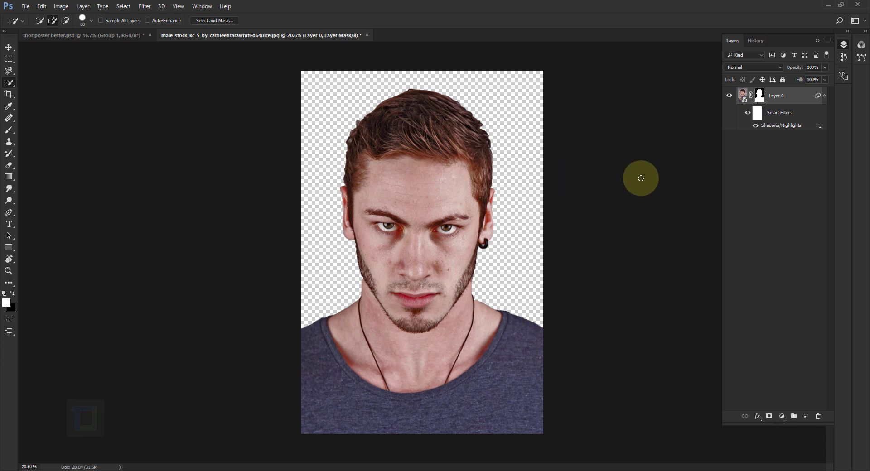
# Create a new layer filled with black using the Paint Bucket and place it beneath Layer 0.
pyautogui.click(807, 417)
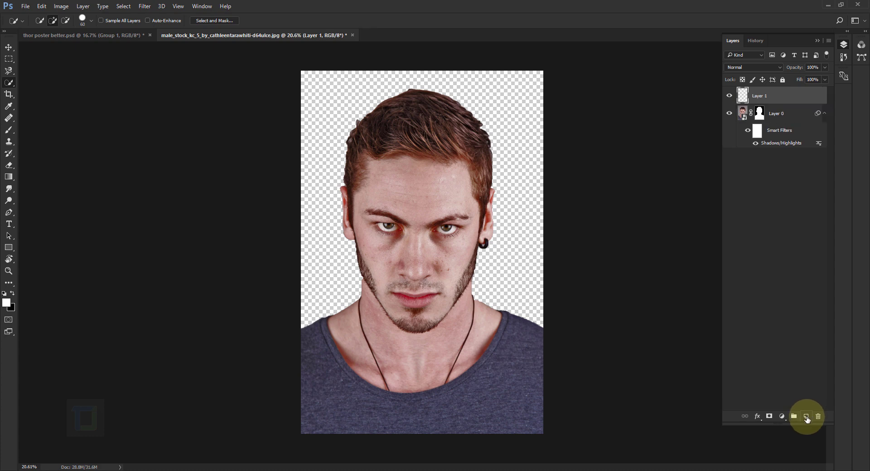
pyautogui.click(8, 177)
pyautogui.click(52, 183)
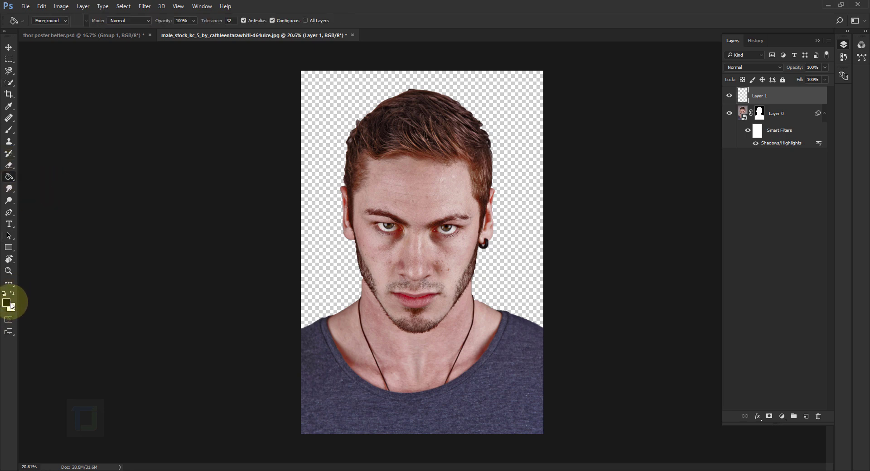
pyautogui.click(404, 222)
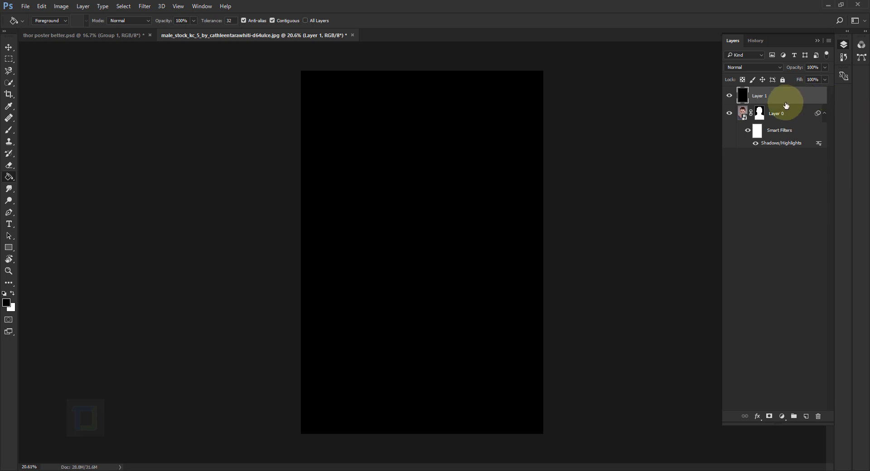
pyautogui.moveTo(792, 97); pyautogui.dragTo(792, 161)
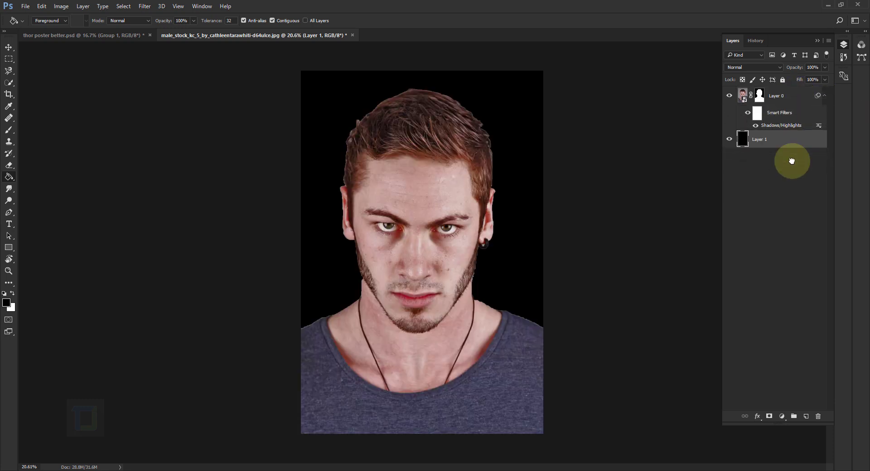
# Open Layer 0's mask in Select and Mask and set Smooth to 16 and Feather to 10.0 px.
pyautogui.scroll(3, 344, 136)
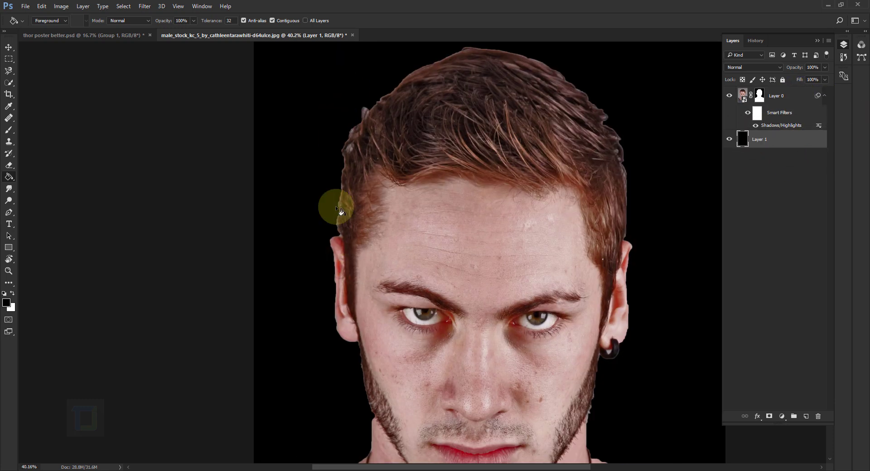
pyautogui.scroll(-3, 563, 142)
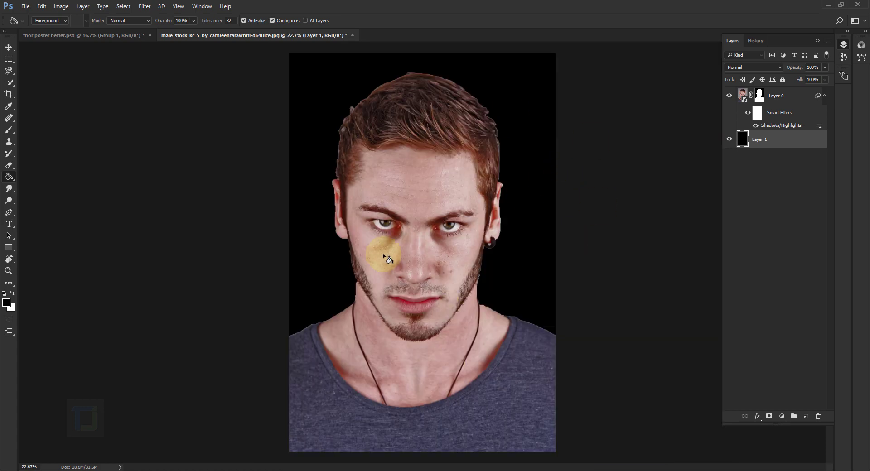
pyautogui.click(758, 98)
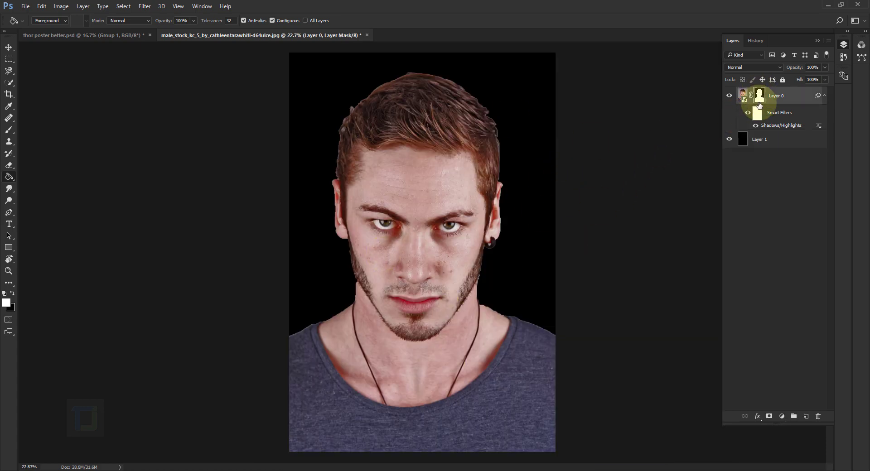
pyautogui.rightClick(759, 97)
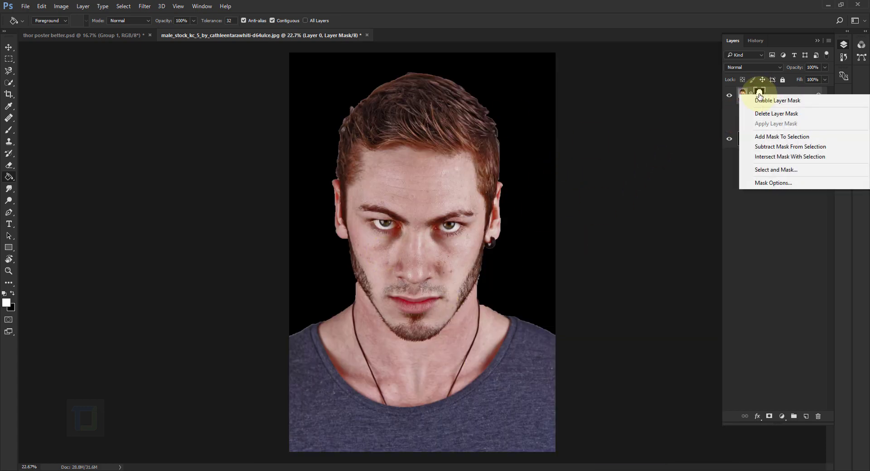
pyautogui.click(769, 172)
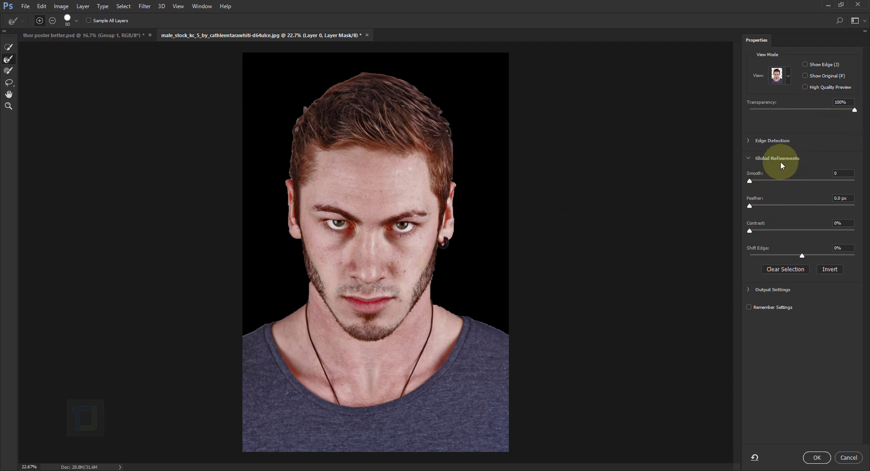
pyautogui.moveTo(762, 182); pyautogui.dragTo(767, 181)
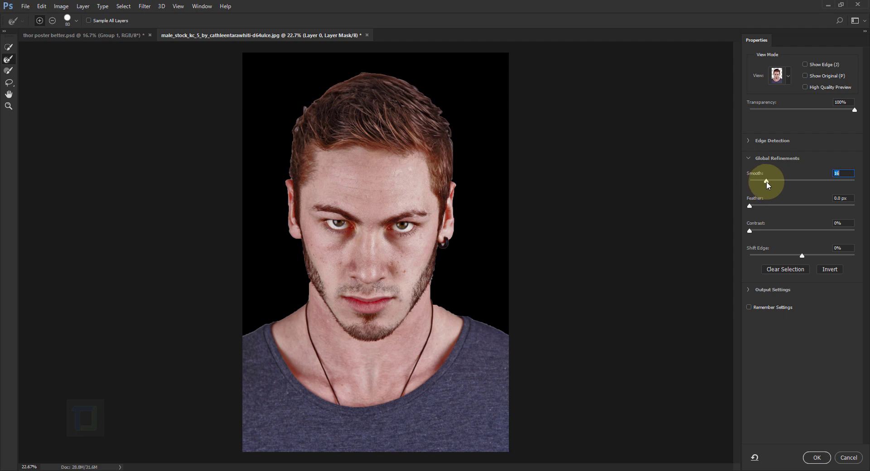
pyautogui.click(770, 206)
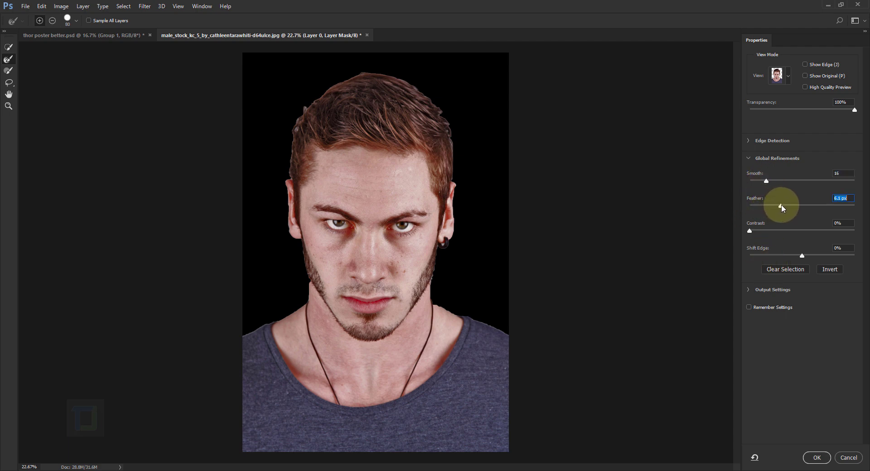
pyautogui.moveTo(782, 205); pyautogui.dragTo(787, 206)
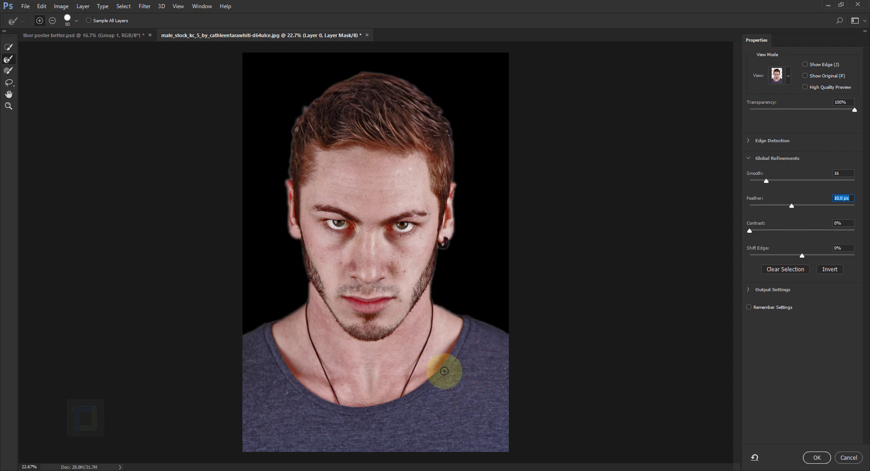
# Set the mask's Contrast to 46% and Shift Edge to -25%, and apply the global refinements.
pyautogui.click(766, 231)
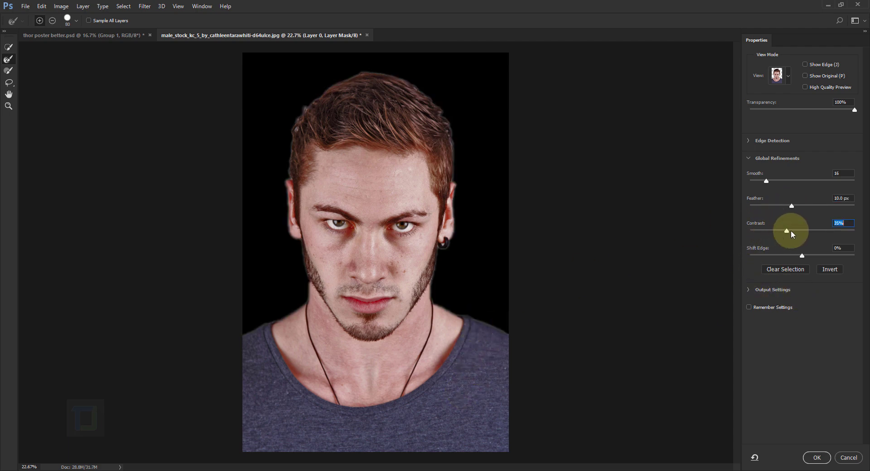
pyautogui.click(797, 256)
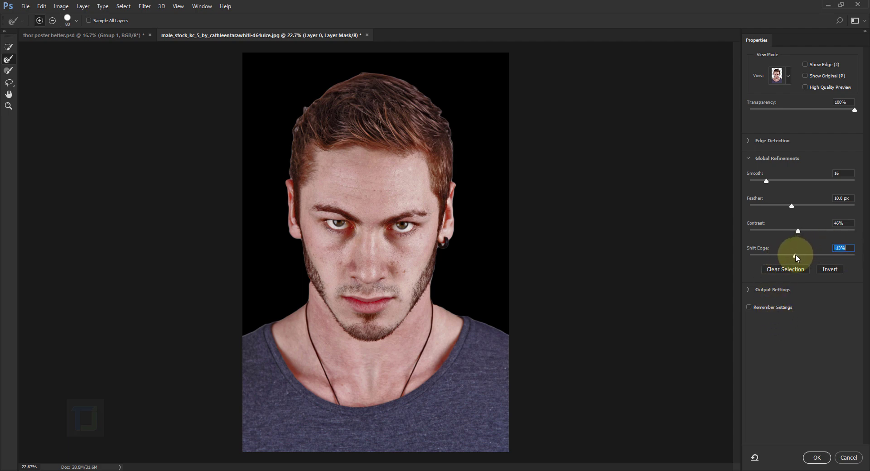
pyautogui.moveTo(795, 257); pyautogui.dragTo(789, 256)
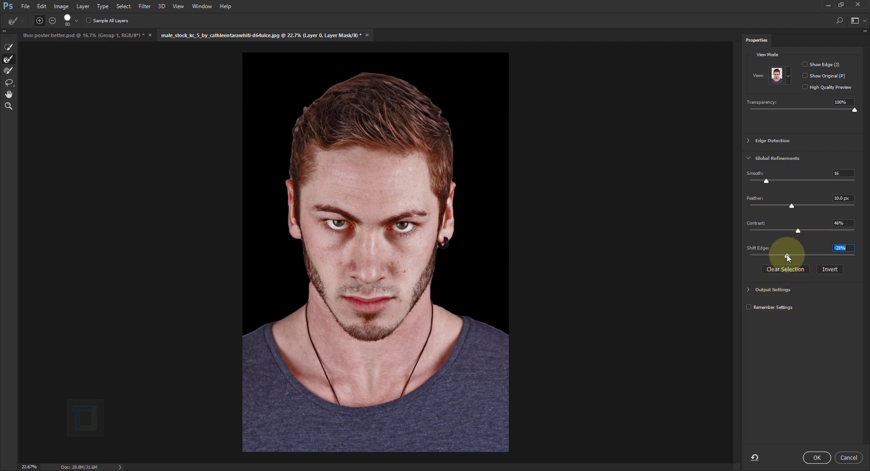
pyautogui.click(824, 270)
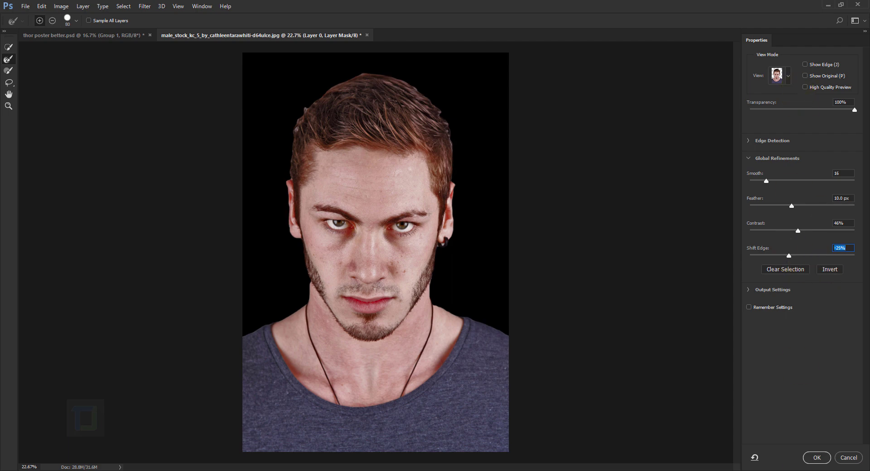
pyautogui.click(816, 459)
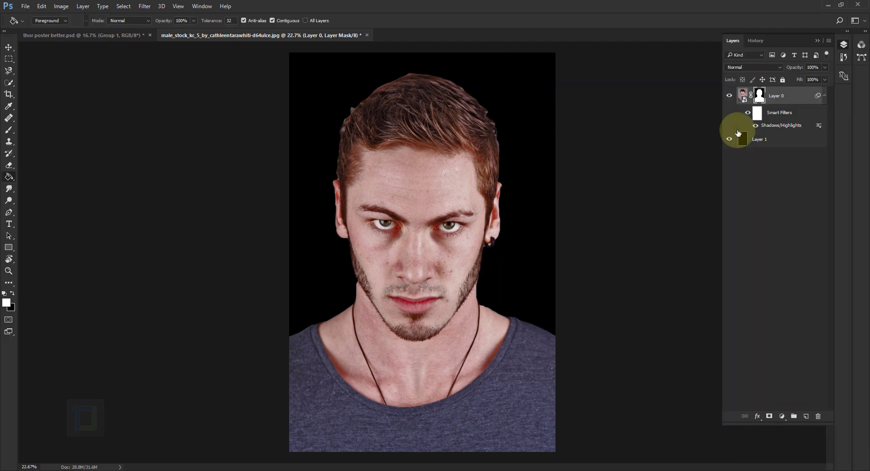
# Reopen Layer 0's mask in Select and Mask, brush the hair outline and both jaw and neck edges with the Refine Edge Brush, and apply.
pyautogui.rightClick(759, 94)
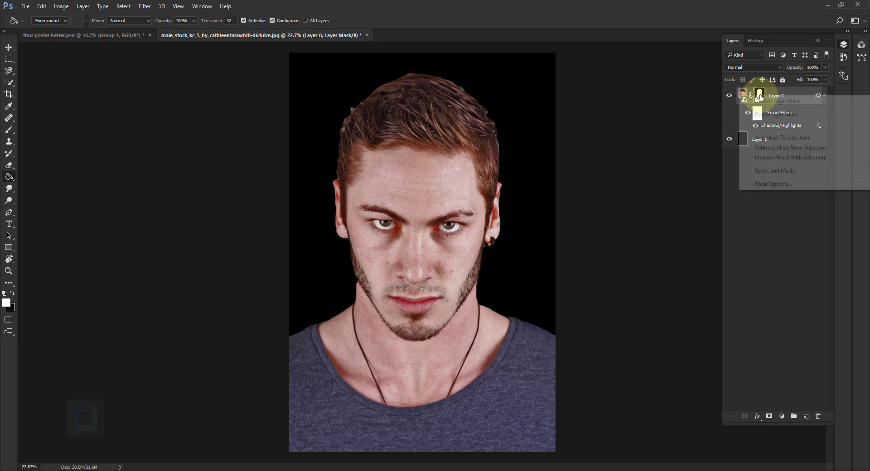
pyautogui.click(769, 171)
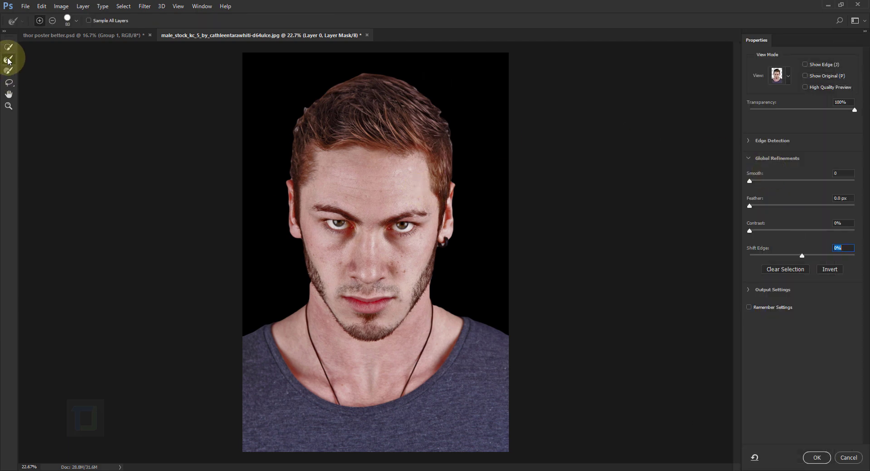
pyautogui.click(10, 60)
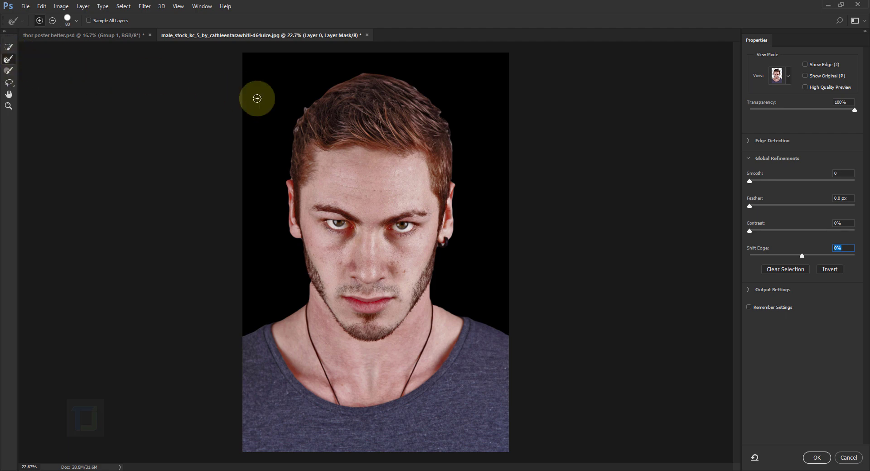
pyautogui.moveTo(289, 172)
pyautogui.mouseDown()
pyautogui.moveTo(287, 143)
pyautogui.moveTo(312, 99)
pyautogui.moveTo(382, 78)
pyautogui.moveTo(416, 91)
pyautogui.moveTo(441, 121)
pyautogui.moveTo(455, 183)
pyautogui.mouseUp()
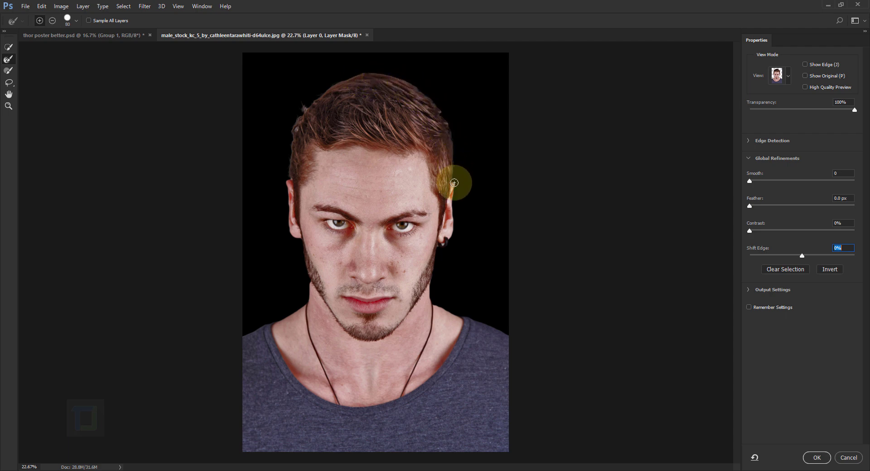
pyautogui.moveTo(287, 301)
pyautogui.mouseDown()
pyautogui.moveTo(305, 249)
pyautogui.moveTo(309, 275)
pyautogui.moveTo(331, 276)
pyautogui.mouseUp()
pyautogui.moveTo(431, 272)
pyautogui.mouseDown()
pyautogui.moveTo(431, 253)
pyautogui.moveTo(431, 277)
pyautogui.moveTo(453, 287)
pyautogui.mouseUp()
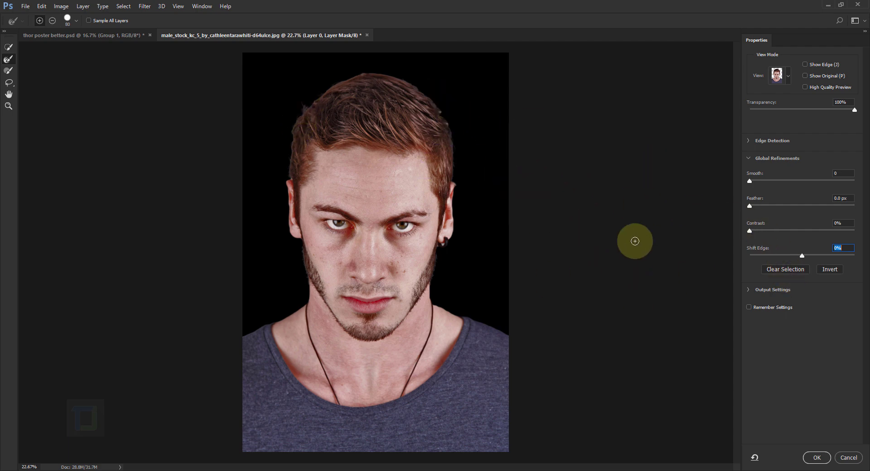
pyautogui.click(817, 457)
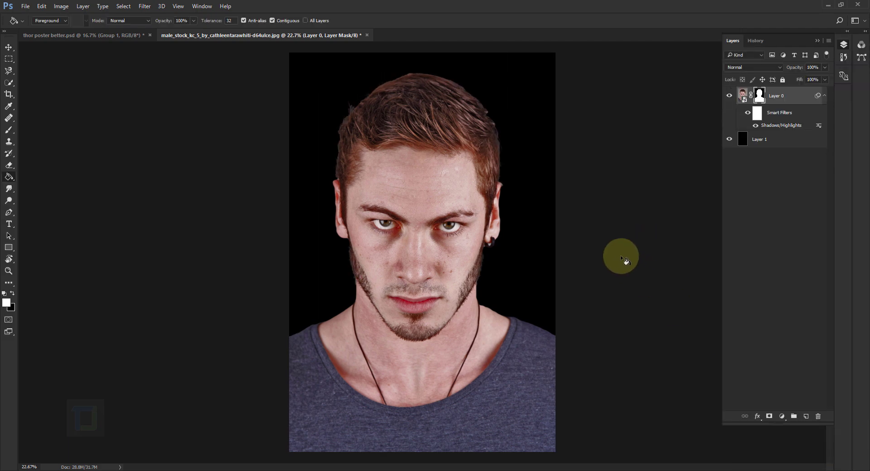
# Duplicate the masked Layer 0 and move the copy beneath the black Layer 1.
pyautogui.press('x')
pyautogui.hotkey('ctrl', 'j')
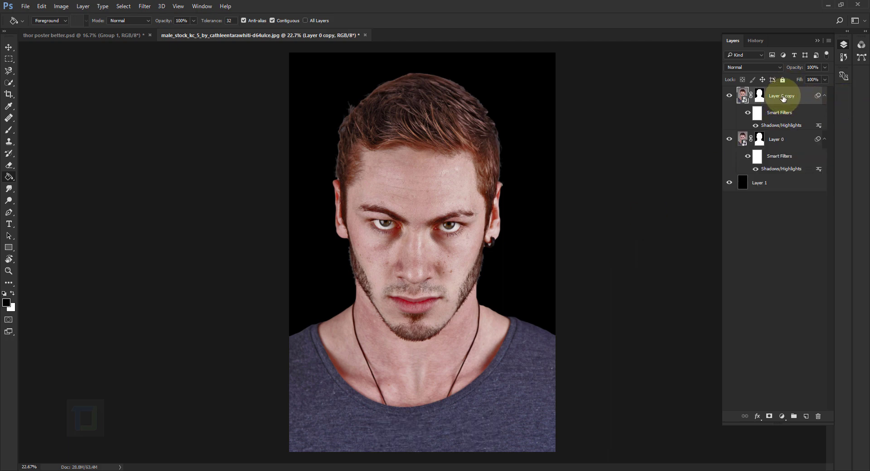
pyautogui.moveTo(783, 97); pyautogui.dragTo(770, 191)
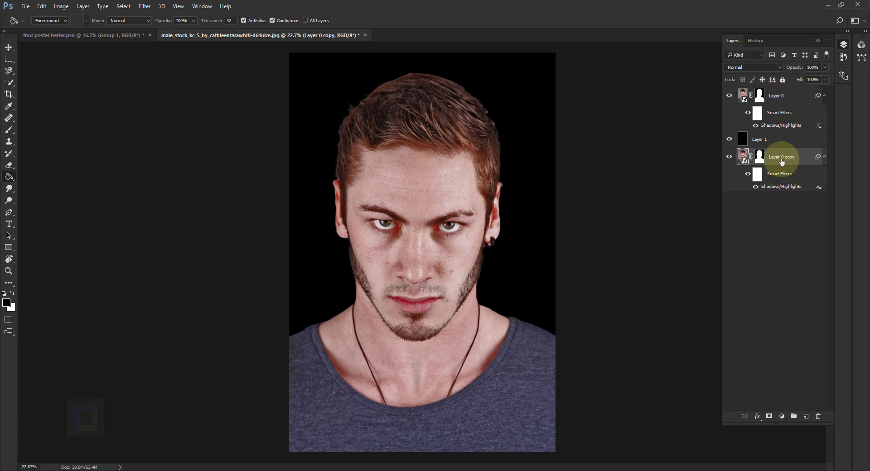
# Rasterize the original Layer 0 above the black layer and select its layer mask.
pyautogui.click(781, 100)
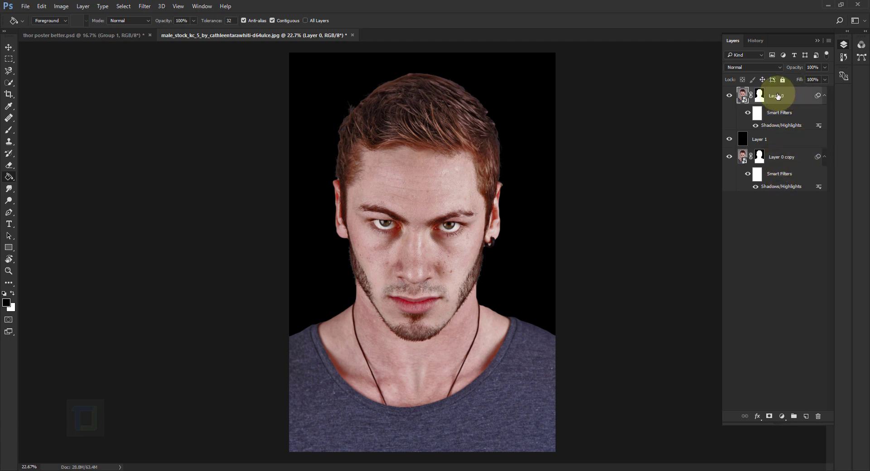
pyautogui.rightClick(803, 99)
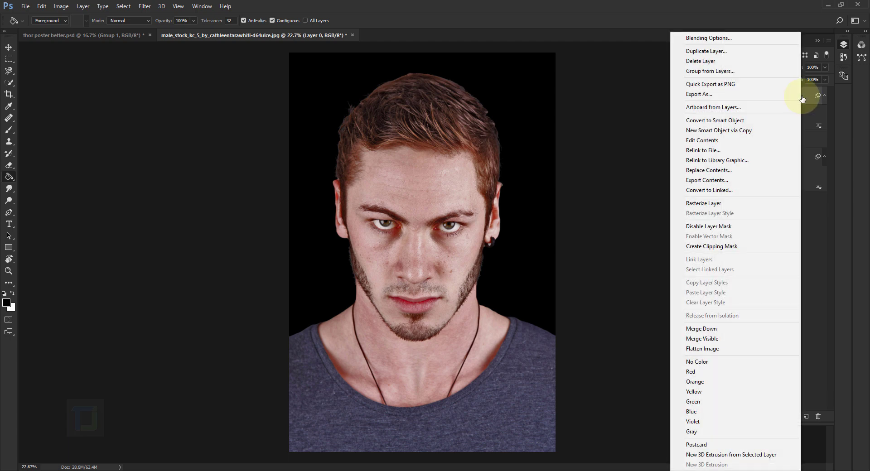
pyautogui.click(755, 203)
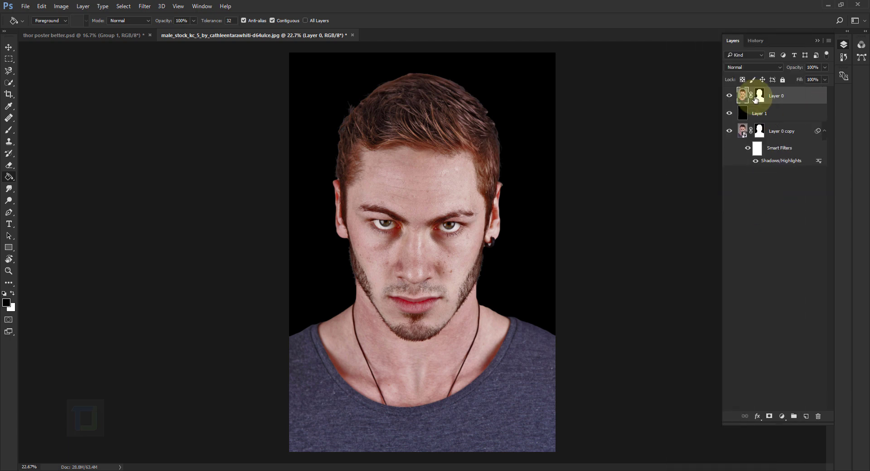
pyautogui.click(761, 95)
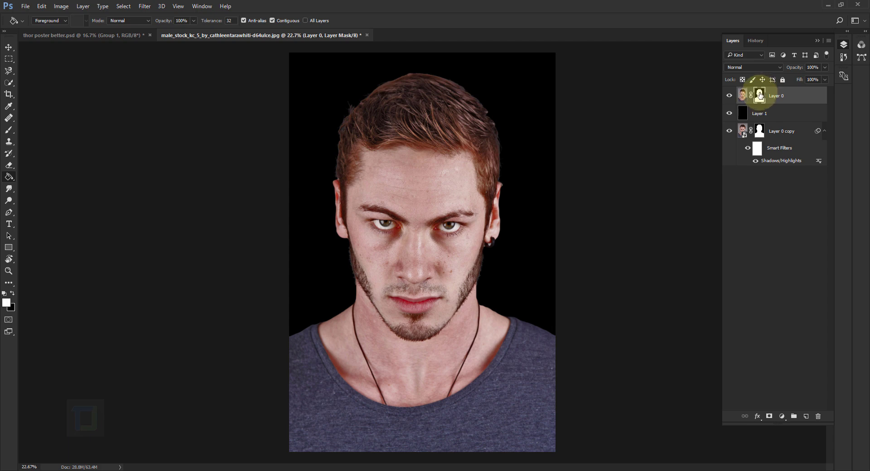
# Apply Layer 0's layer mask permanently and check the cutout by toggling Layer 0 and the black Layer 1 off and on.
pyautogui.rightClick(760, 96)
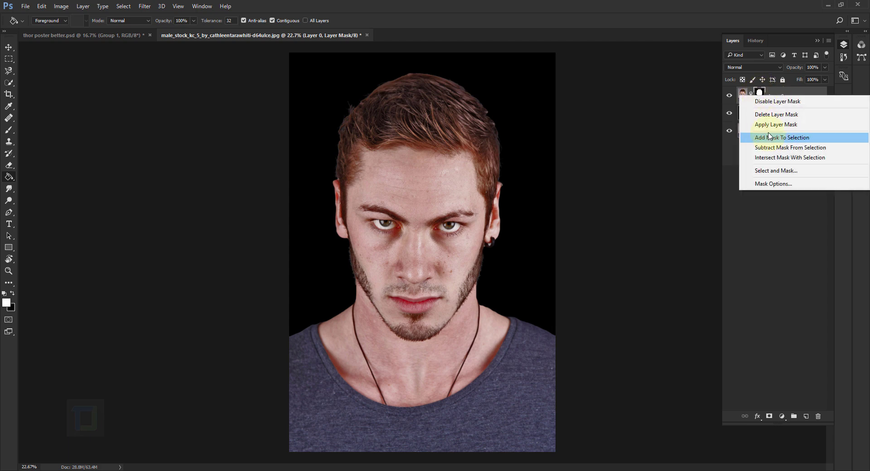
pyautogui.click(753, 126)
pyautogui.click(729, 96)
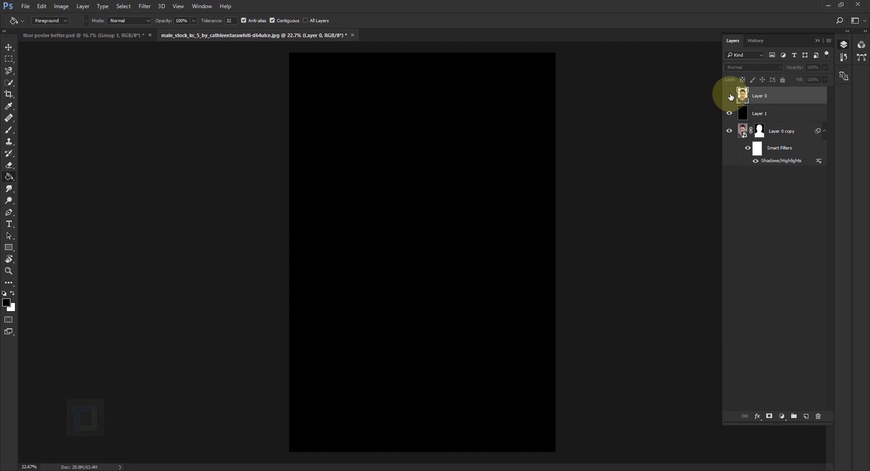
pyautogui.click(730, 95)
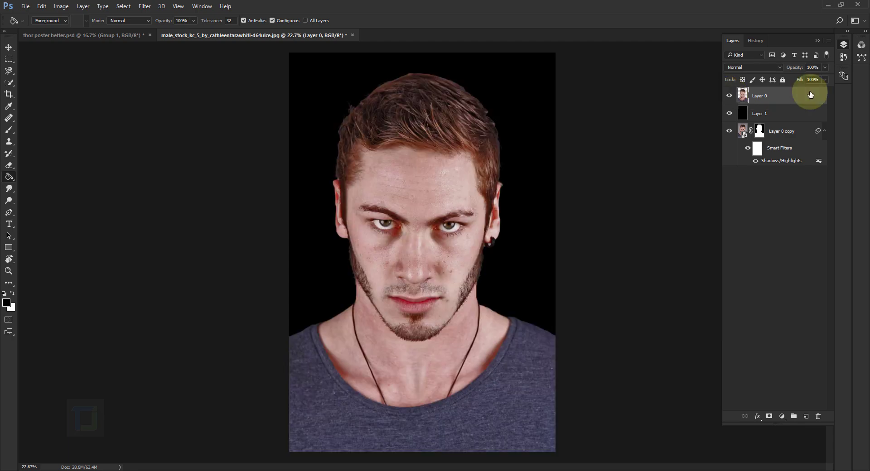
pyautogui.moveTo(811, 94); pyautogui.dragTo(715, 117)
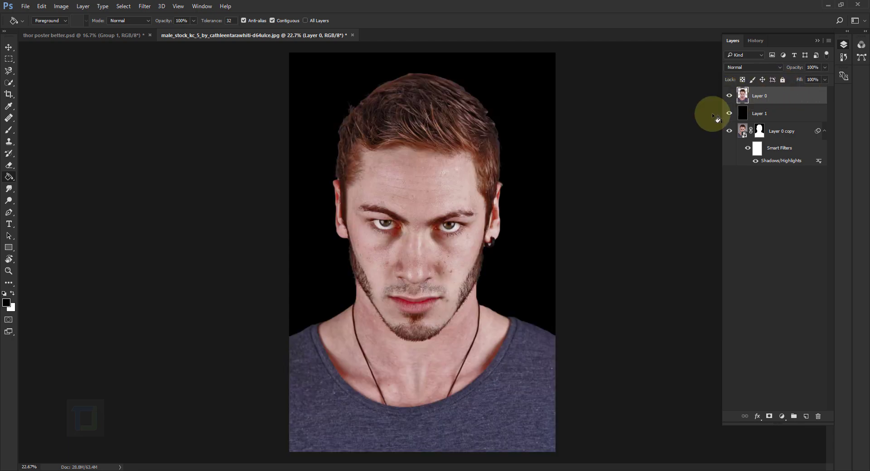
pyautogui.click(728, 97)
pyautogui.click(728, 97)
pyautogui.click(761, 114)
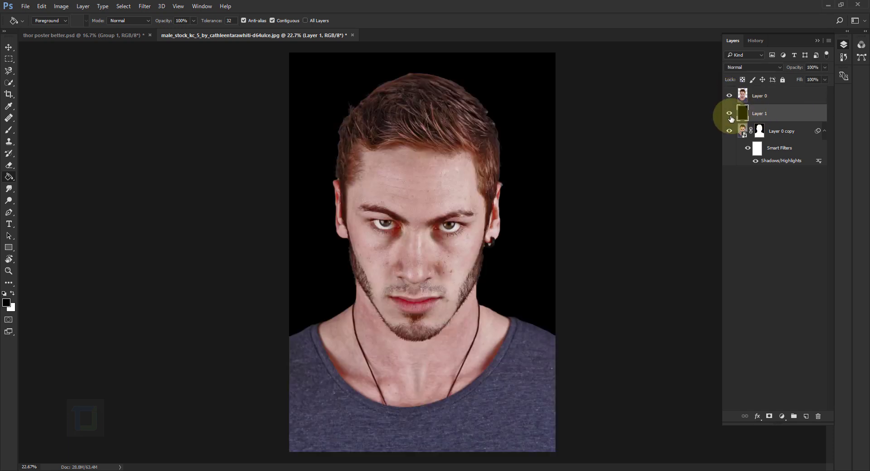
pyautogui.click(729, 114)
pyautogui.click(729, 114)
# Add a new empty white layer mask to Layer 0.
pyautogui.click(785, 94)
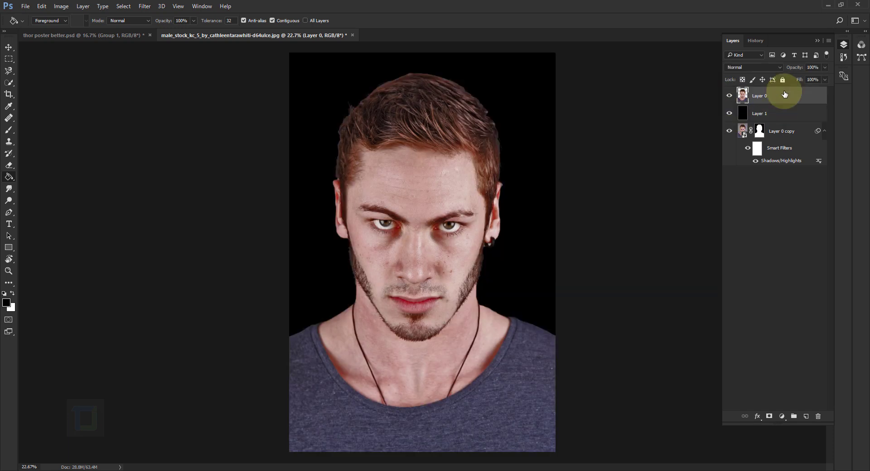
pyautogui.hotkey('ctrl', '0')
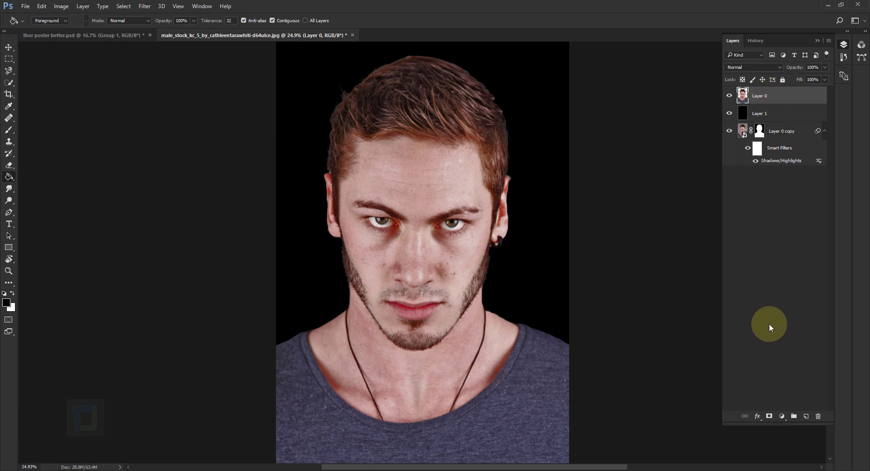
pyautogui.click(769, 417)
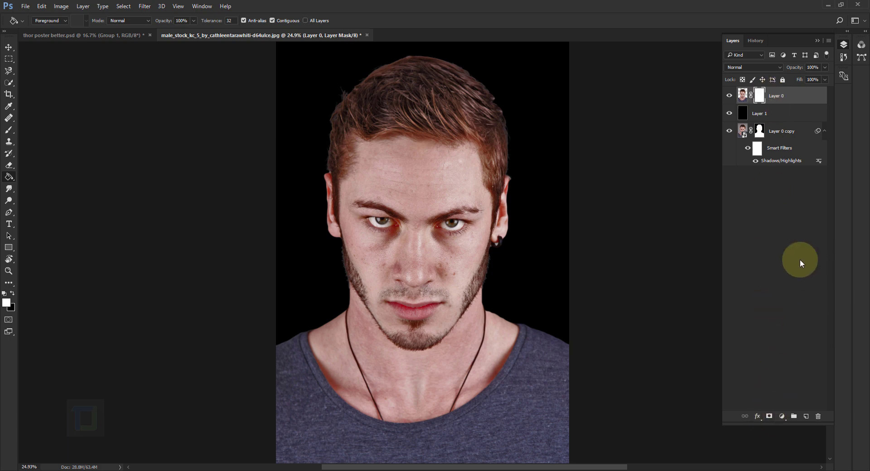
# Set up the Brush tool with the first soft round preset, 79% hardness and a size of about 60 px for masking the eyes.
pyautogui.click(9, 131)
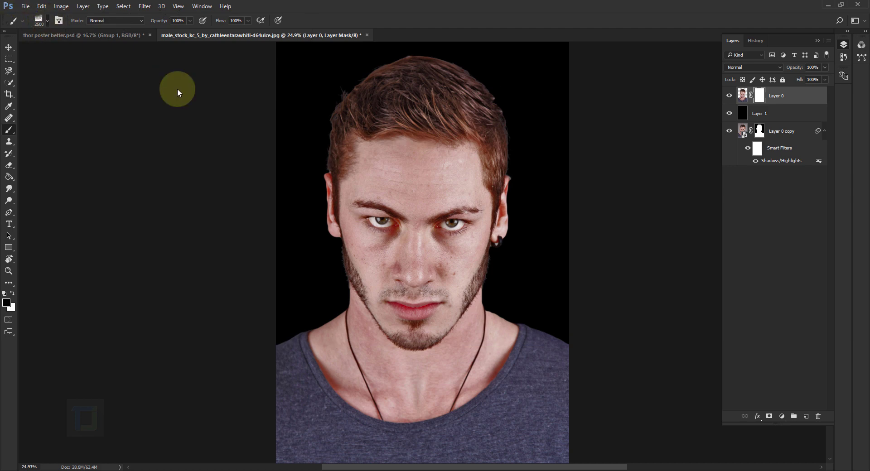
pyautogui.rightClick(272, 241)
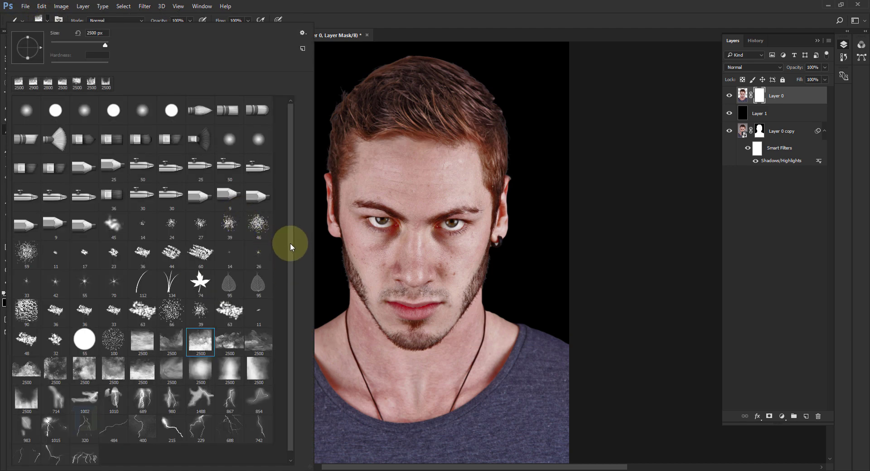
pyautogui.click(28, 113)
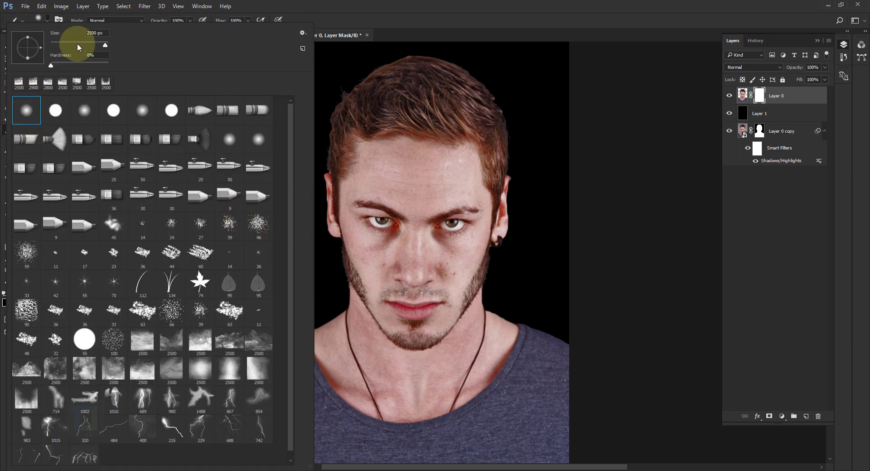
pyautogui.moveTo(77, 63); pyautogui.dragTo(97, 68)
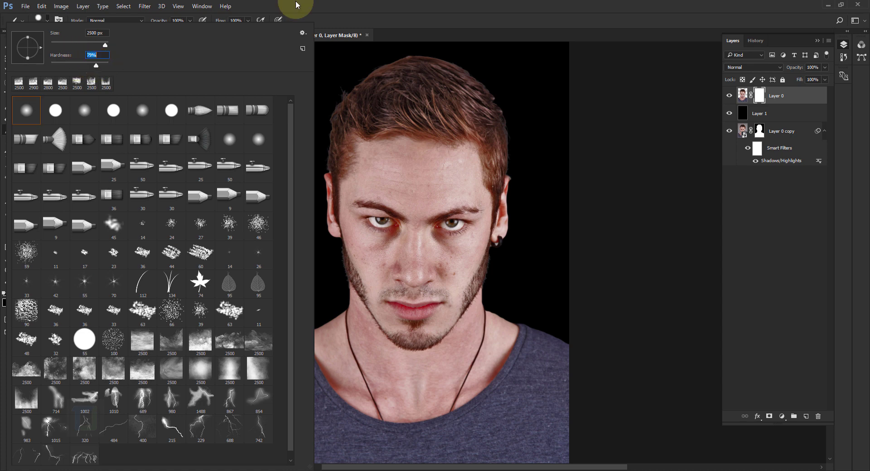
pyautogui.click(432, 7)
pyautogui.press('[')
pyautogui.press('[')
pyautogui.press('[')
pyautogui.press('[')
pyautogui.press('[')
pyautogui.press('[')
pyautogui.press('[')
pyautogui.press('[')
pyautogui.press('[')
pyautogui.press('[')
pyautogui.press('[')
pyautogui.press('[')
pyautogui.press('[')
pyautogui.press('[')
pyautogui.press('[')
pyautogui.press('[')
pyautogui.press('[')
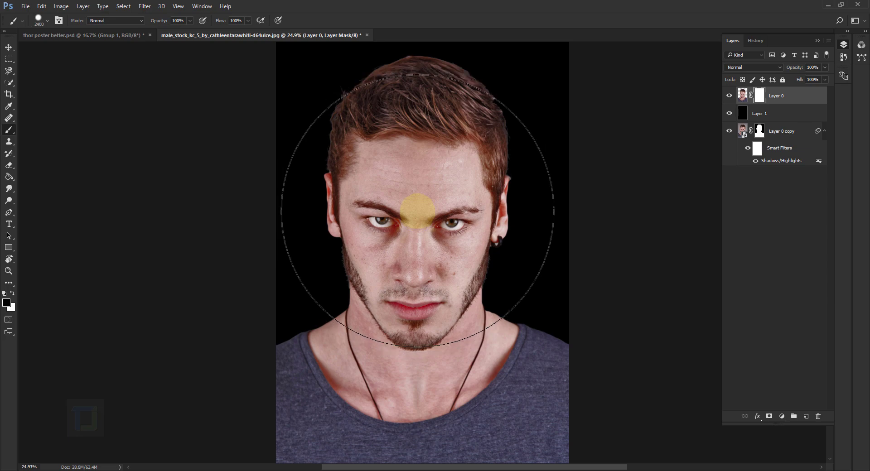
pyautogui.press('[')
pyautogui.press('[')
pyautogui.press('[')
pyautogui.press('[')
pyautogui.press('[')
pyautogui.press('[')
pyautogui.press('[')
pyautogui.press('[')
pyautogui.press('[')
pyautogui.press('[')
pyautogui.press('[')
pyautogui.press('[')
pyautogui.press('[')
pyautogui.press('[')
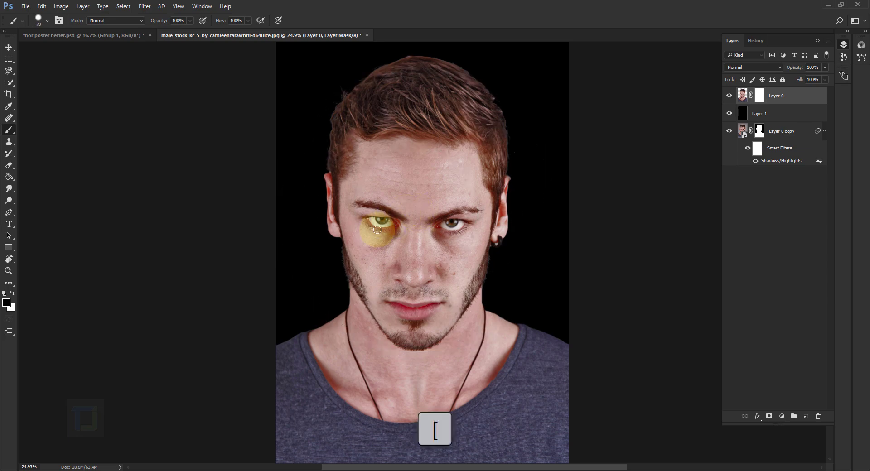
pyautogui.scroll(10, 381, 218)
pyautogui.press('[')
pyautogui.press('[')
pyautogui.press('[')
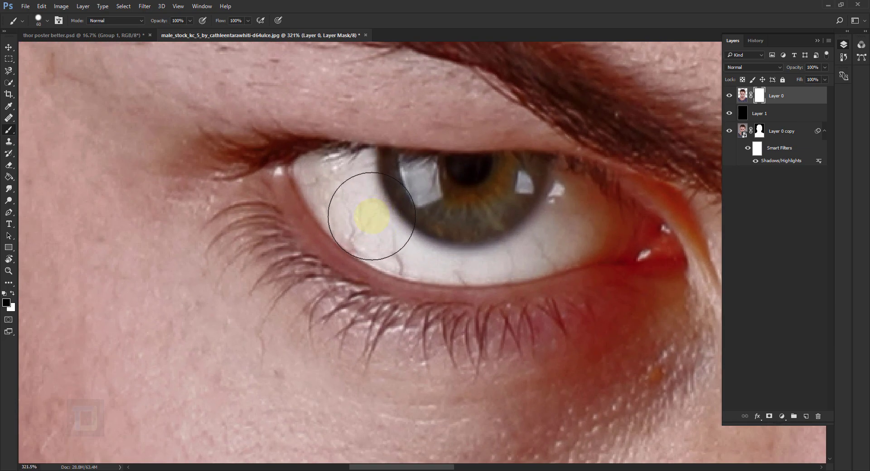
# Paint black over both eyeballs on Layer 0's mask within the eyelid edges, using a 40 px brush for the outlines.
pyautogui.moveTo(327, 181)
pyautogui.mouseDown()
pyautogui.moveTo(358, 217)
pyautogui.moveTo(404, 249)
pyautogui.moveTo(373, 230)
pyautogui.moveTo(512, 254)
pyautogui.moveTo(405, 179)
pyautogui.moveTo(369, 233)
pyautogui.moveTo(590, 213)
pyautogui.moveTo(540, 175)
pyautogui.mouseUp()
pyautogui.hotkey('ctrl', '0')
pyautogui.scroll(5, 386, 202)
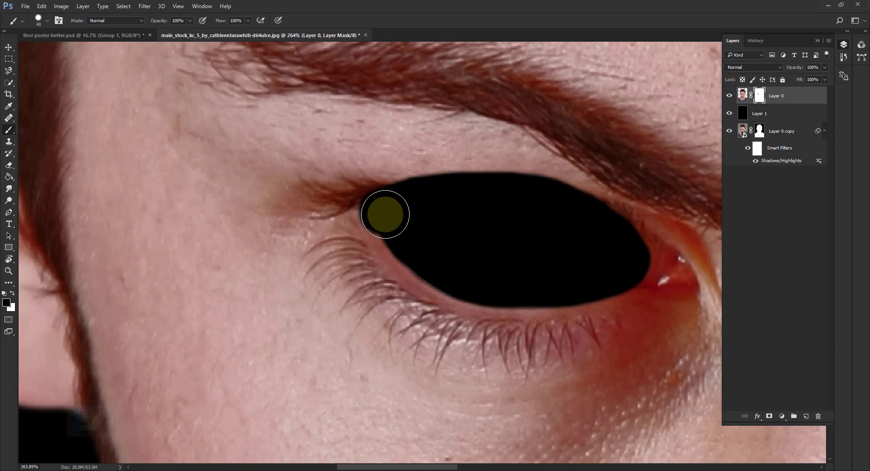
pyautogui.hotkey('ctrl', '0')
pyautogui.scroll(5, 482, 213)
pyautogui.moveTo(397, 227)
pyautogui.mouseDown()
pyautogui.moveTo(620, 194)
pyautogui.moveTo(435, 171)
pyautogui.moveTo(456, 230)
pyautogui.moveTo(355, 211)
pyautogui.mouseUp()
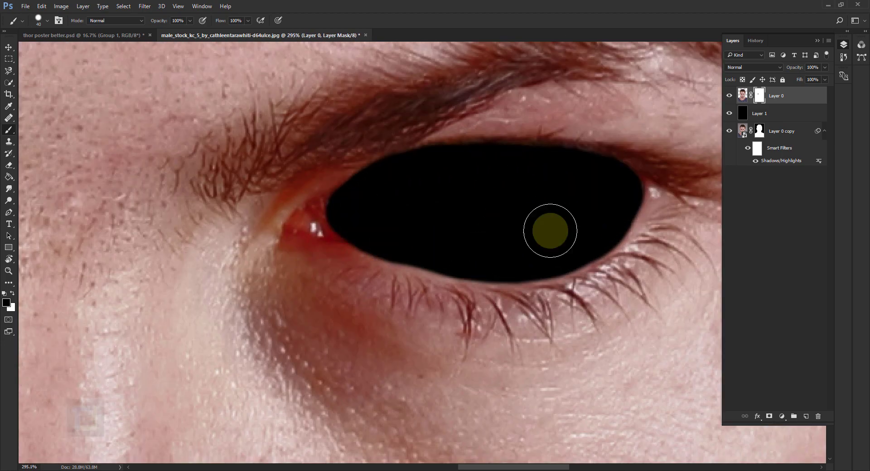
pyautogui.scroll(-6, 550, 230)
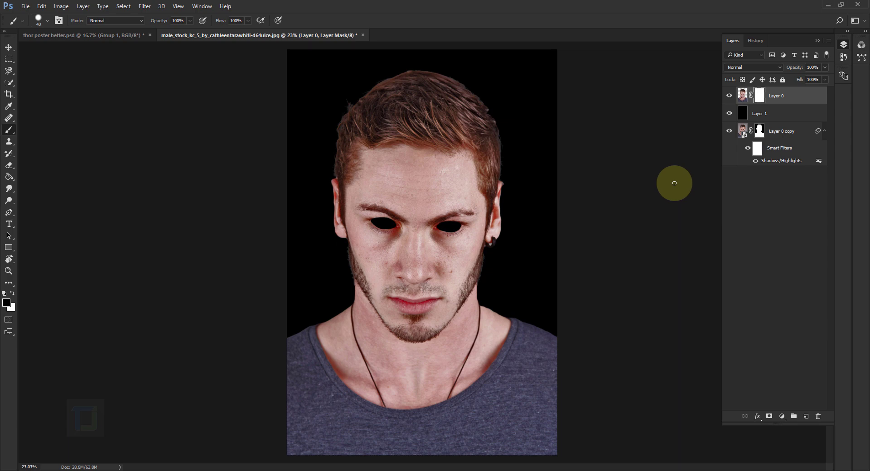
# Create a layer named "white eyes" beneath Layer 0 and paint both eye openings solid white on it.
pyautogui.click(806, 417)
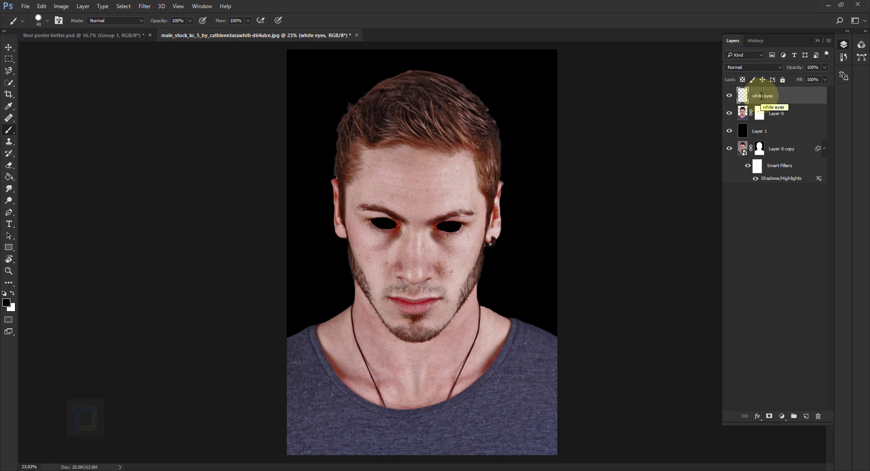
pyautogui.moveTo(762, 96); pyautogui.dragTo(763, 114)
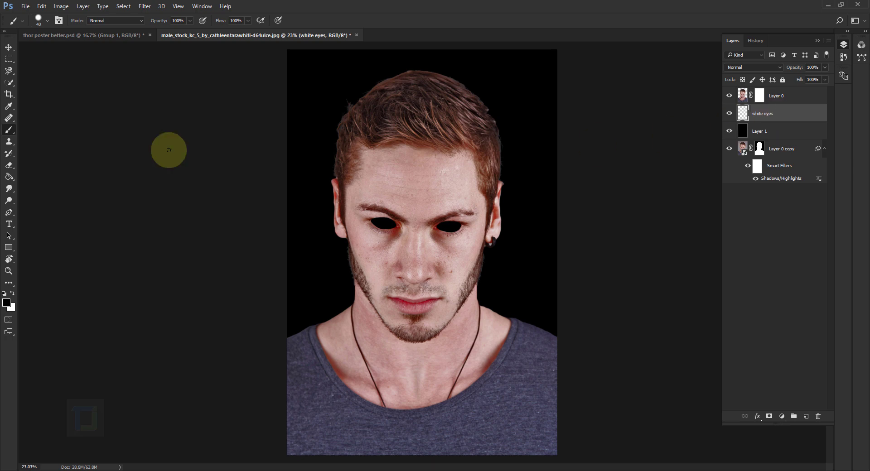
pyautogui.click(13, 293)
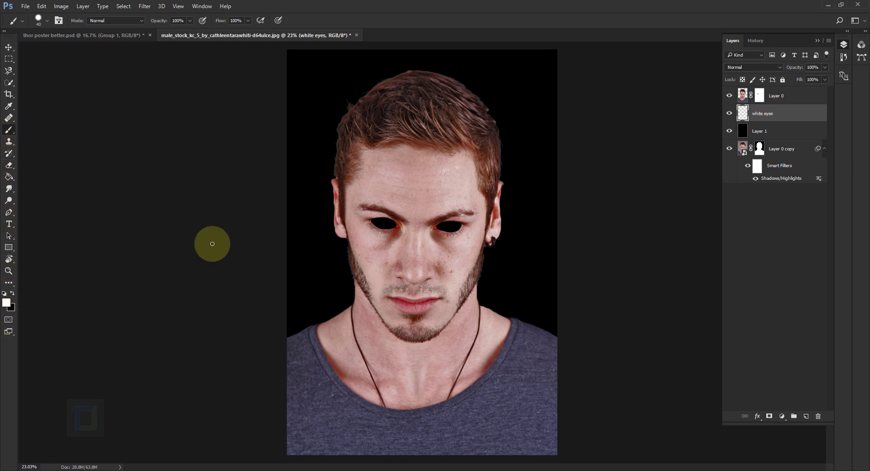
pyautogui.scroll(3, 359, 249)
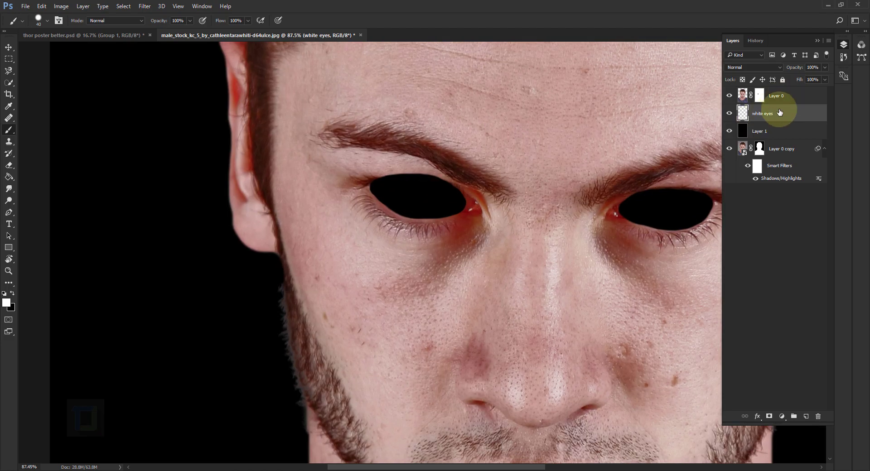
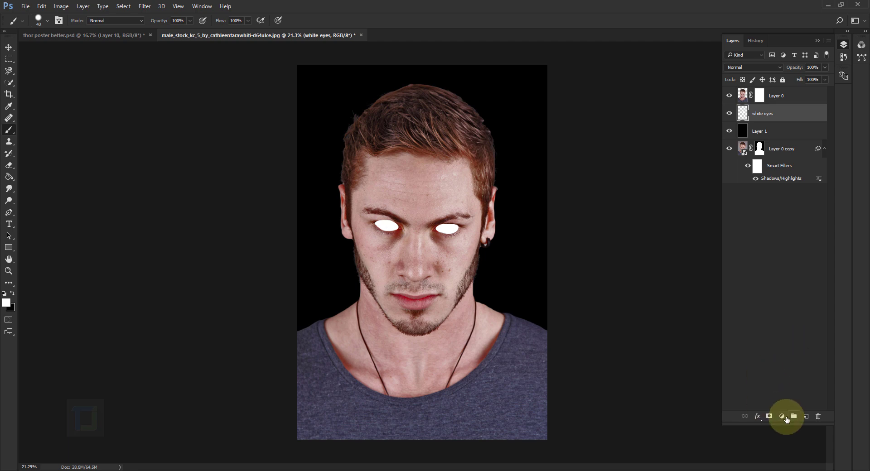
# Create a layer named "smoke" above white eyes and stamp white smoke behind the man with a cloud brush at 2600 px.
pyautogui.click(806, 416)
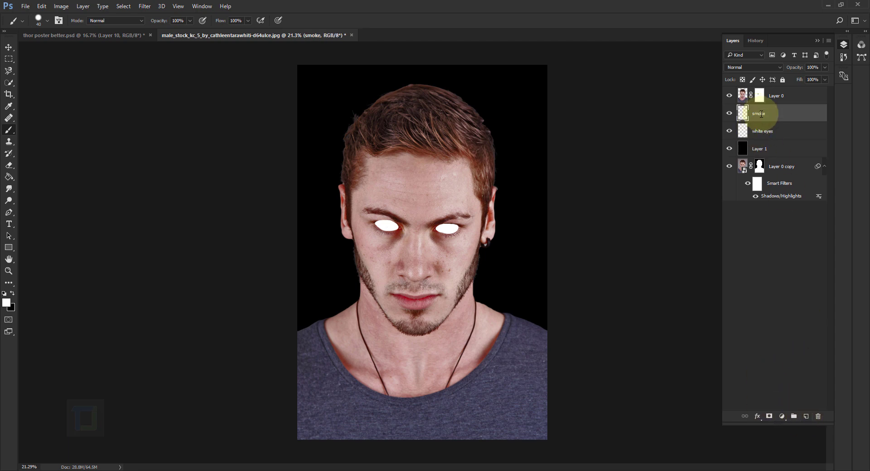
pyautogui.click(47, 19)
pyautogui.scroll(-1, 288, 156)
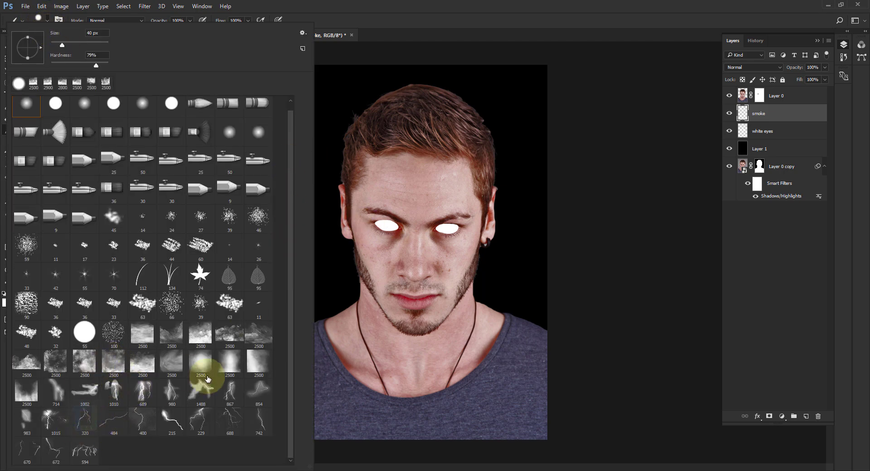
pyautogui.click(198, 332)
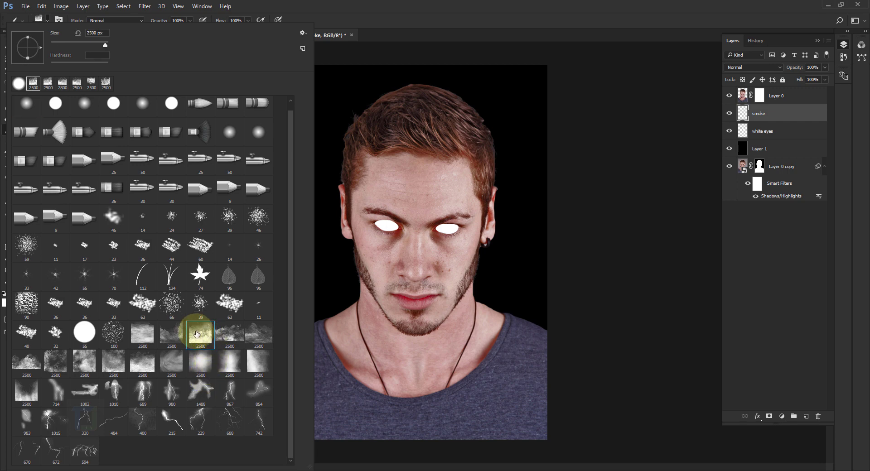
pyautogui.click(479, 12)
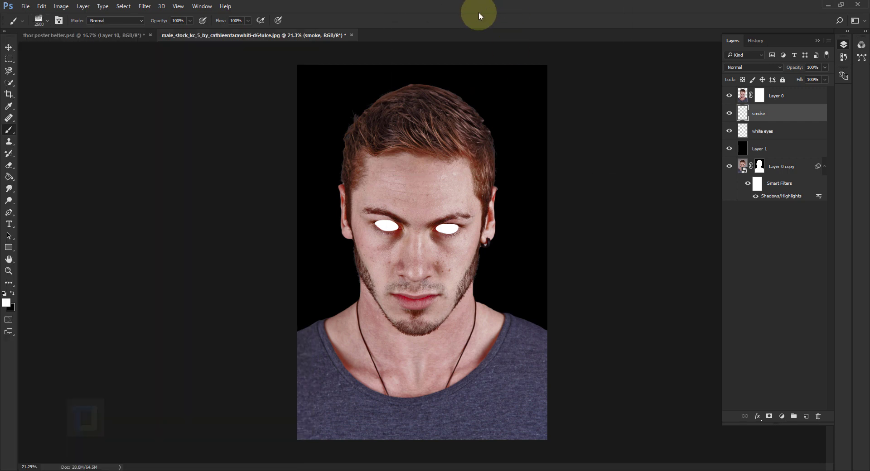
pyautogui.press(']')
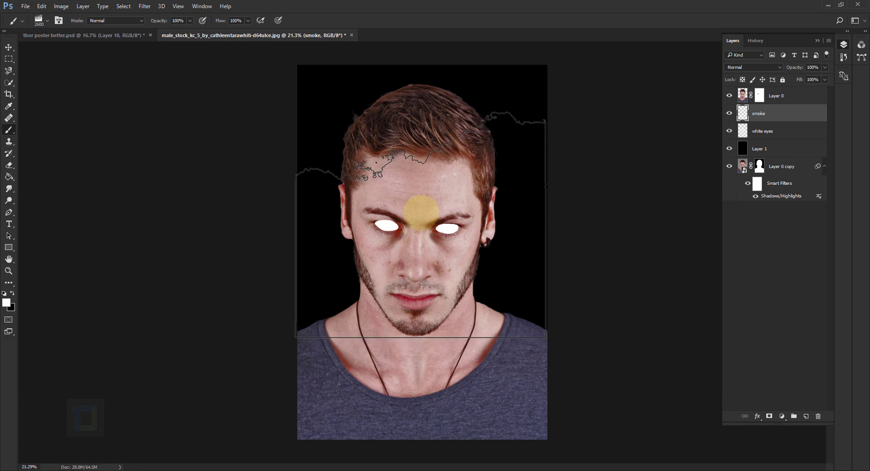
pyautogui.click(421, 211)
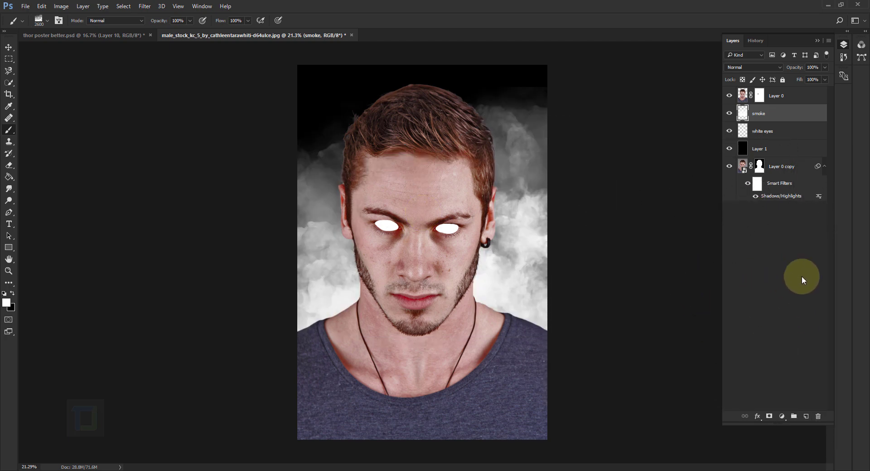
# Mask the smoke layer with a reversed linear Foreground to Background gradient in black and white, from below the canvas up to the hair.
pyautogui.click(770, 416)
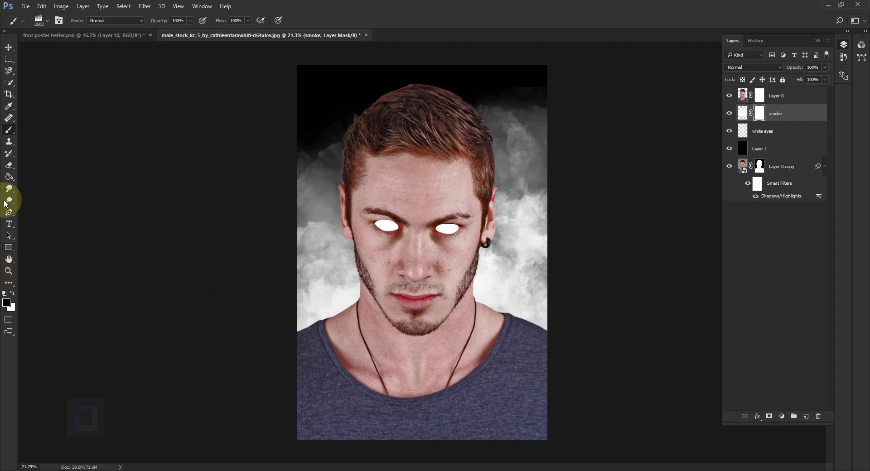
pyautogui.click(8, 177)
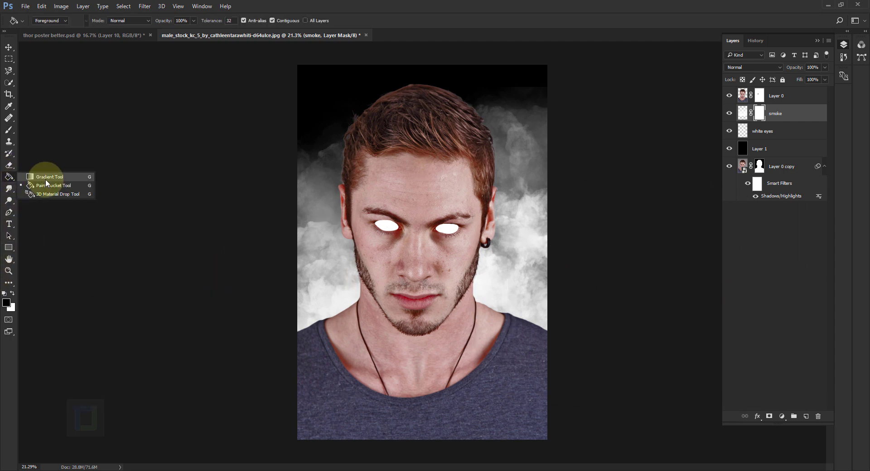
pyautogui.click(47, 176)
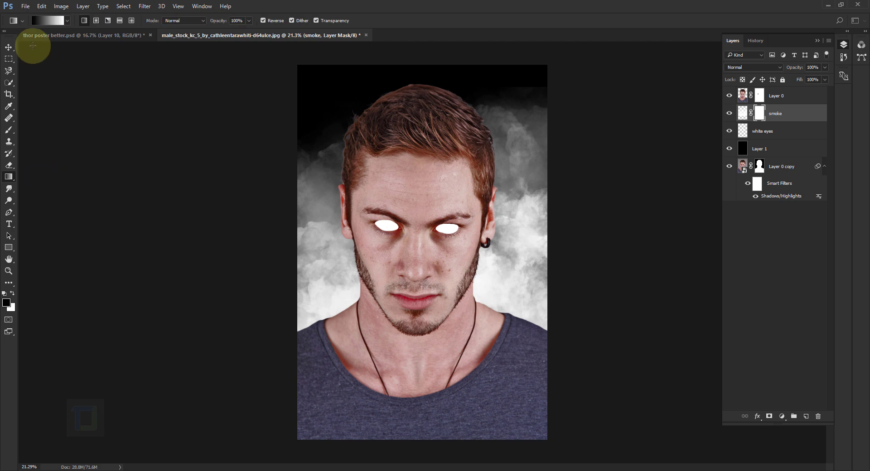
pyautogui.click(50, 20)
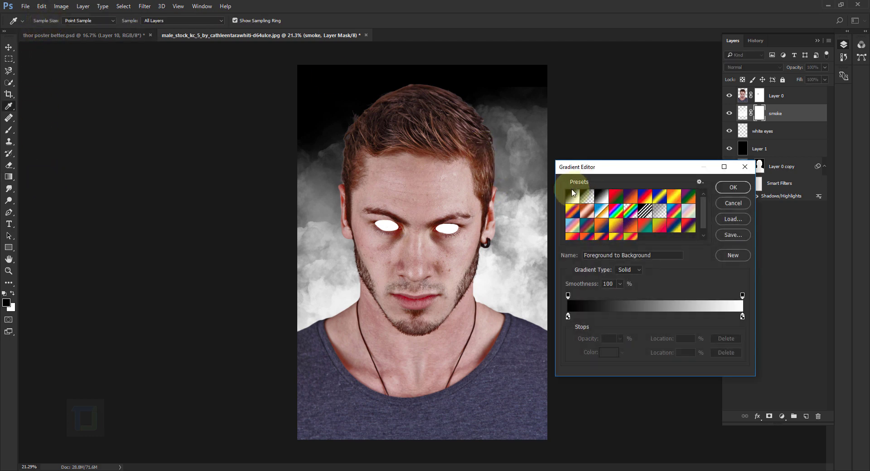
pyautogui.click(733, 187)
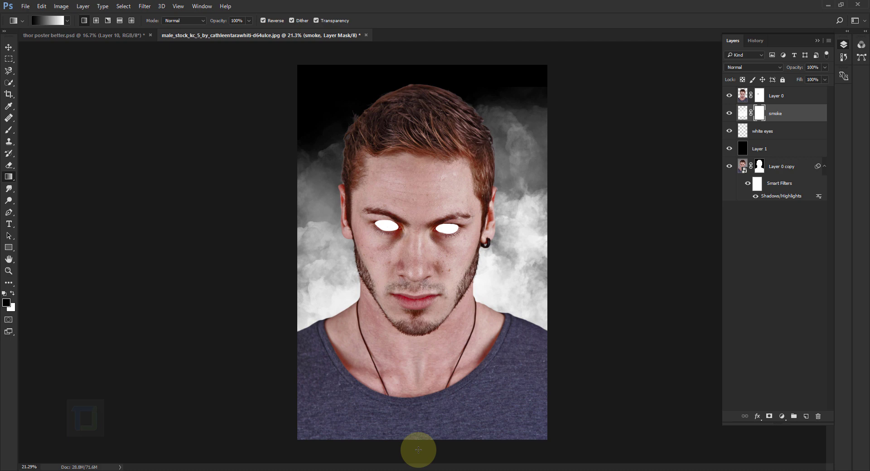
pyautogui.moveTo(419, 450); pyautogui.dragTo(421, 121)
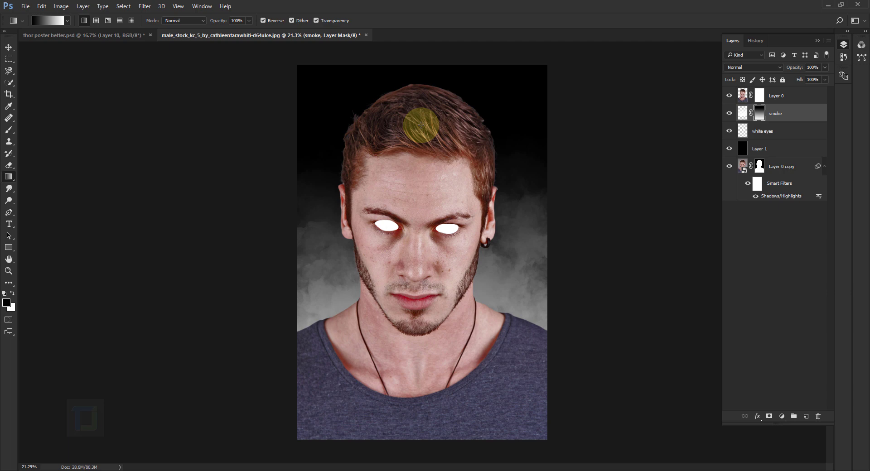
# Redraw the smoke mask's gradient vertically from the lower shirt up to the top of the man's hair.
pyautogui.scroll(-1, 421, 125)
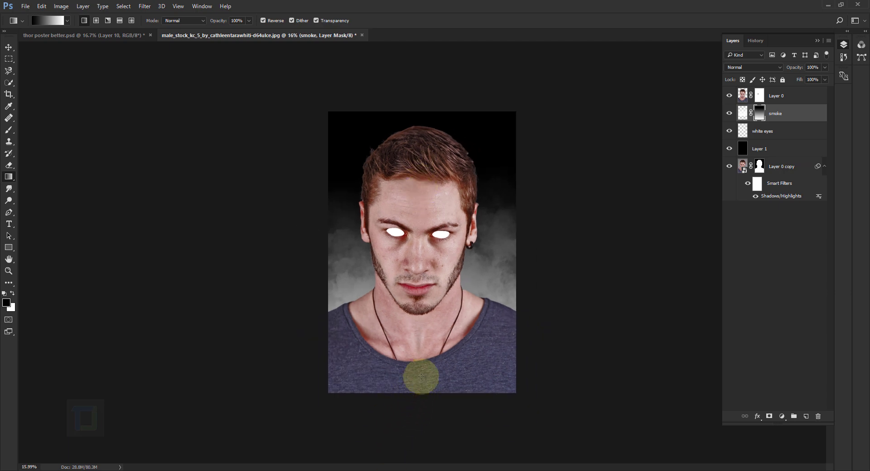
pyautogui.moveTo(421, 381); pyautogui.dragTo(419, 145)
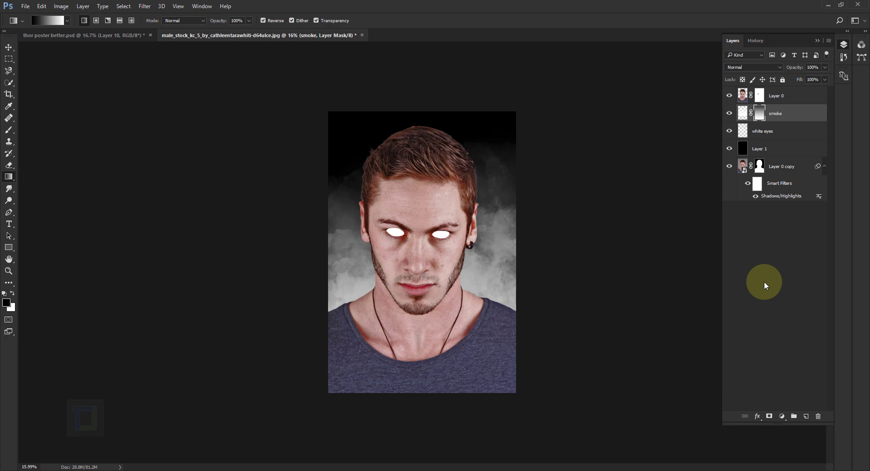
# Colorize the smoke layer's pixels teal with Hue/Saturation, using hue 176, saturation 34 and lightness -22.
pyautogui.click(742, 114)
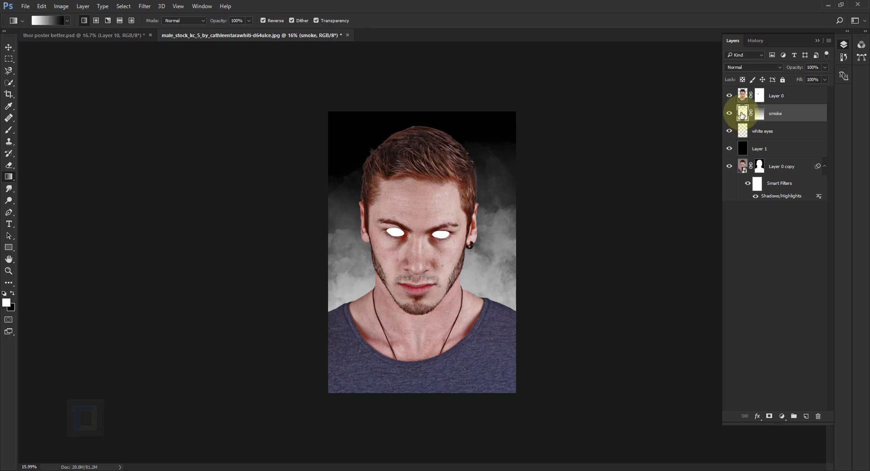
pyautogui.click(61, 6)
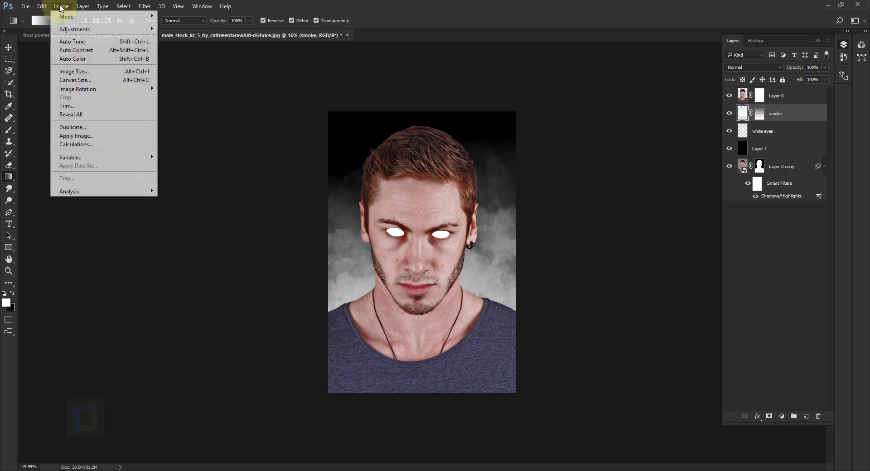
pyautogui.moveTo(77, 28)
pyautogui.click(227, 75)
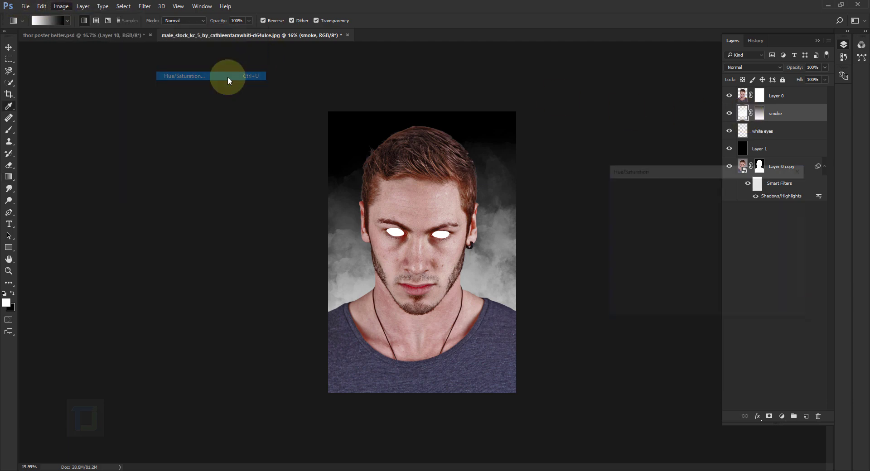
pyautogui.click(773, 277)
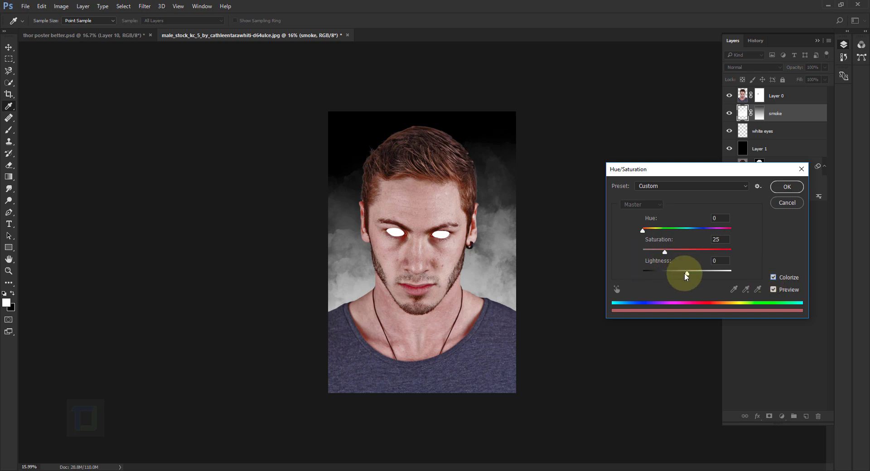
pyautogui.moveTo(686, 276); pyautogui.dragTo(681, 277)
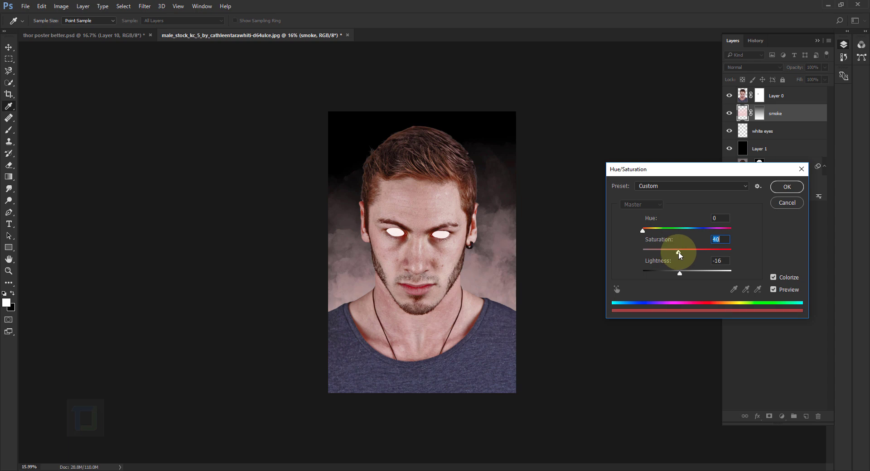
pyautogui.moveTo(643, 231); pyautogui.dragTo(672, 231)
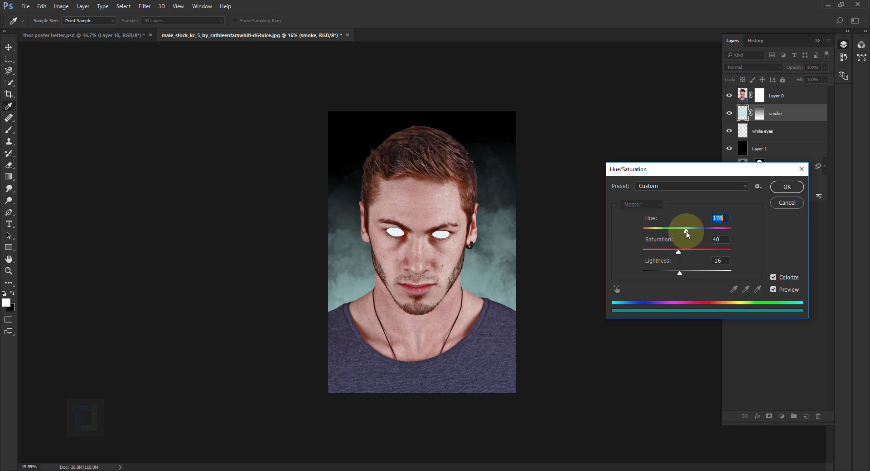
pyautogui.moveTo(680, 274); pyautogui.dragTo(674, 255)
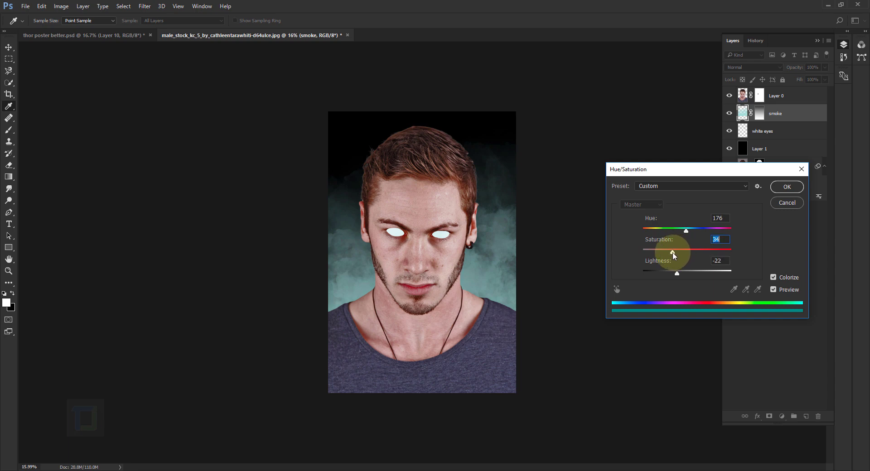
pyautogui.click(783, 190)
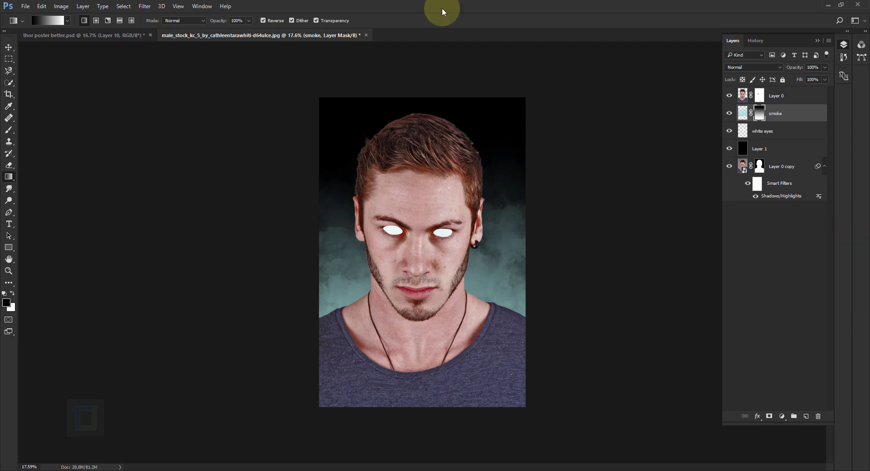
# Place the stars image as an embedded object above smoke, enlarge it and position it over the upper part of the canvas.
pyautogui.click(32, 7)
pyautogui.click(40, 175)
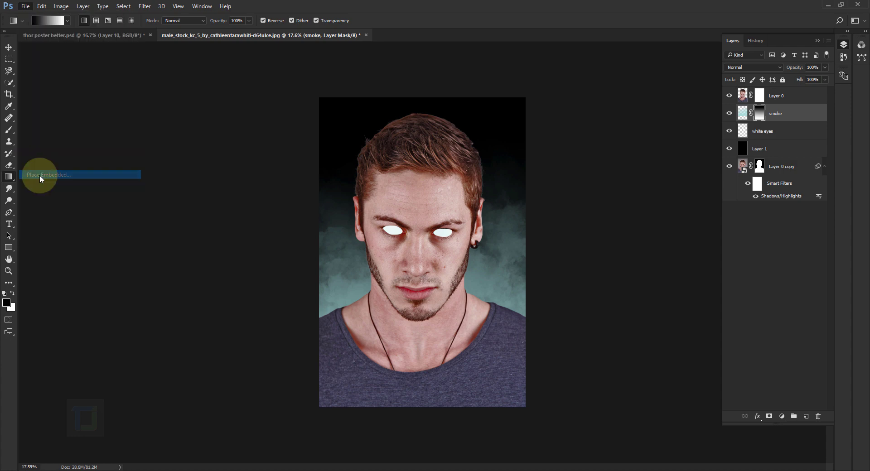
pyautogui.click(272, 96)
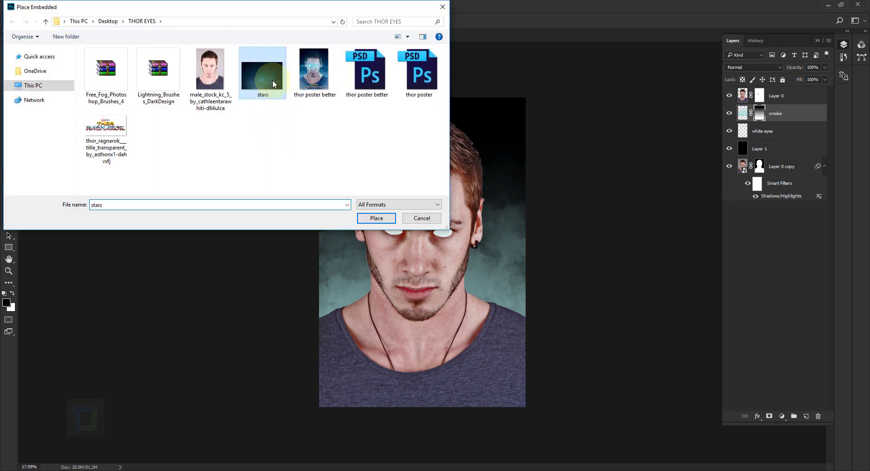
pyautogui.click(376, 218)
pyautogui.moveTo(469, 230); pyautogui.dragTo(618, 74)
pyautogui.moveTo(608, 181); pyautogui.dragTo(521, 181)
pyautogui.click(310, 20)
# Add a mask to the stars layer and fade it downward with a reversed black-to-white gradient from above the canvas to the eyes.
pyautogui.press('g')
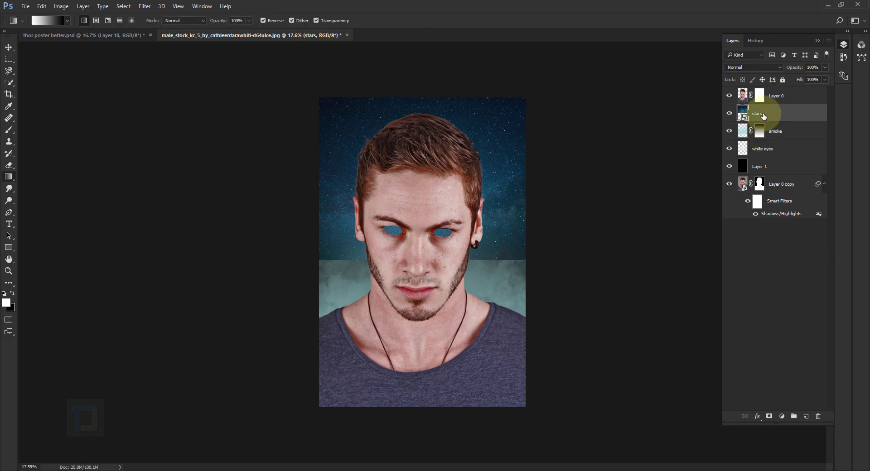
pyautogui.click(769, 416)
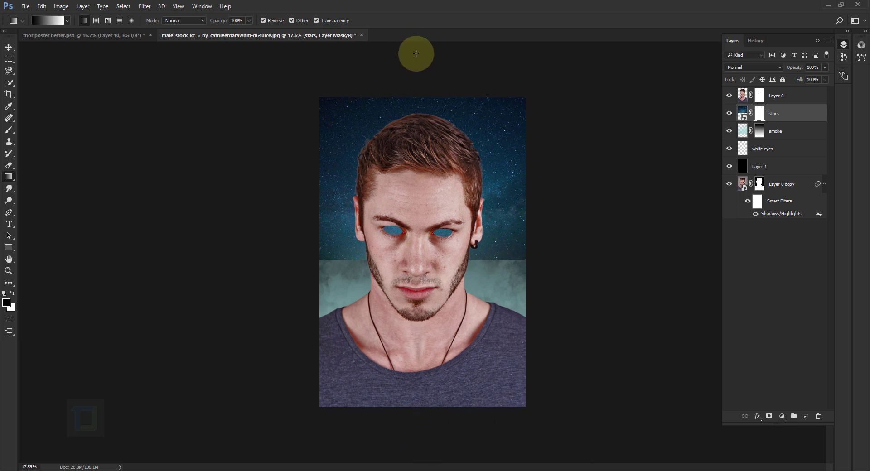
pyautogui.moveTo(413, 45); pyautogui.dragTo(413, 313)
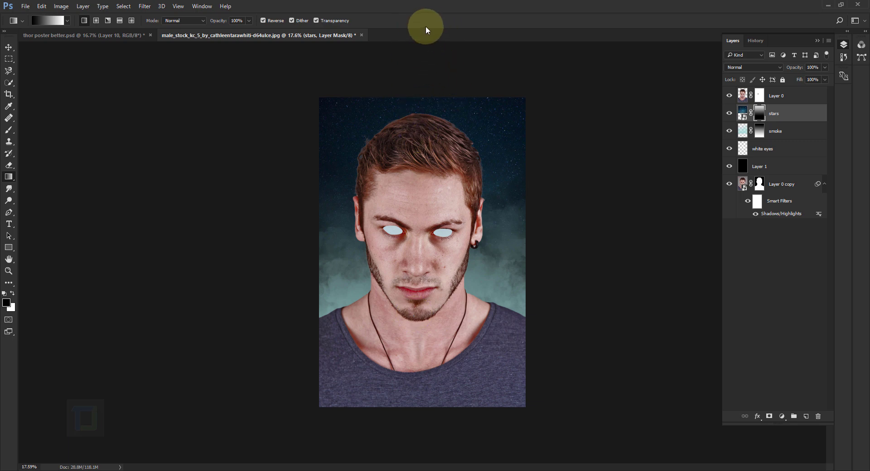
pyautogui.scroll(-1, 423, 52)
pyautogui.moveTo(423, 53); pyautogui.dragTo(416, 342)
pyautogui.moveTo(422, 69); pyautogui.dragTo(423, 249)
pyautogui.scroll(2, 627, 268)
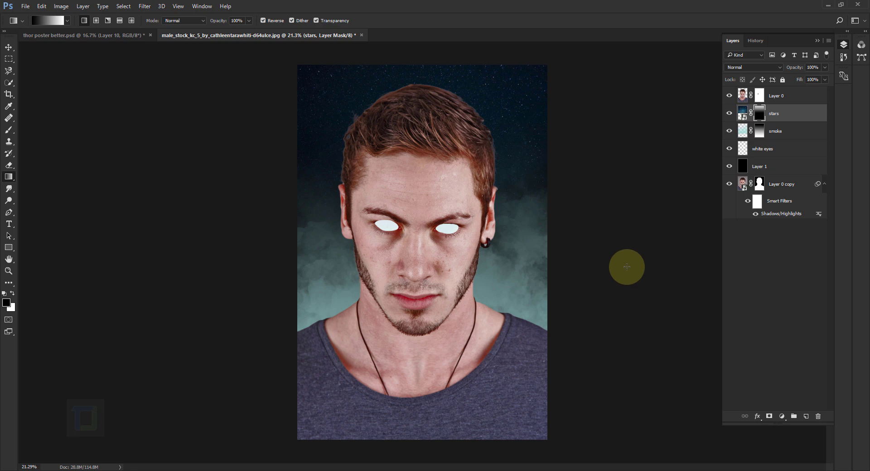
# Set the stars layer's opacity to 65%.
pyautogui.click(812, 67)
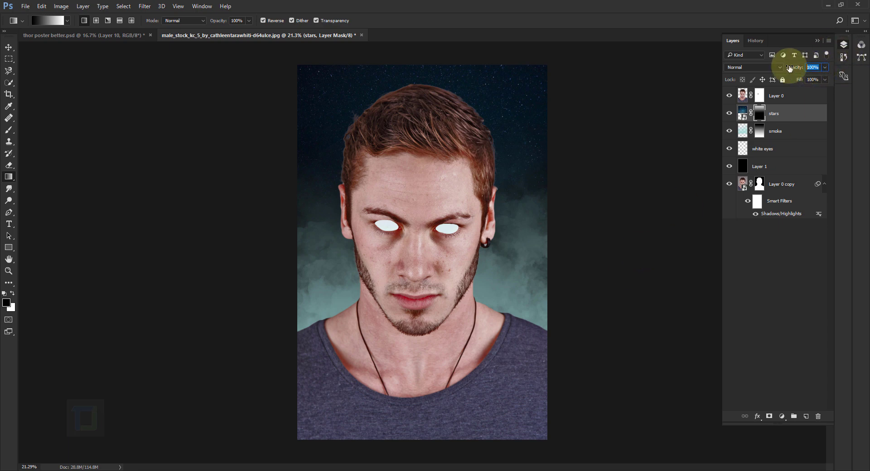
pyautogui.write('50')
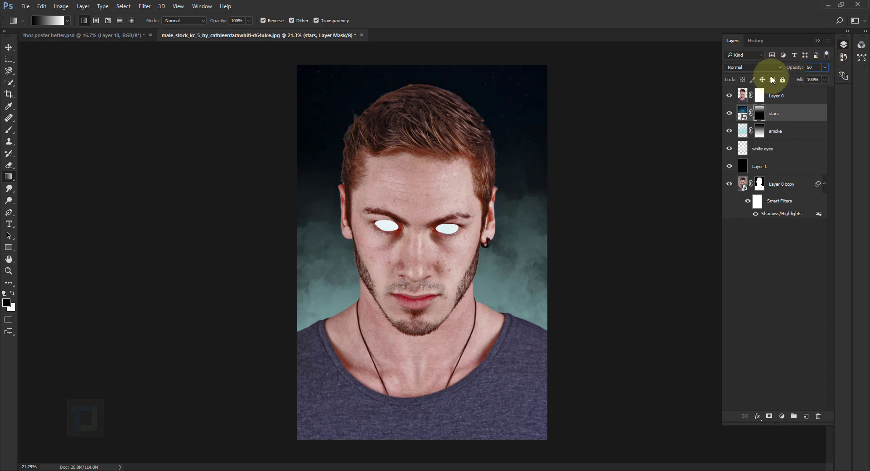
pyautogui.press('BackSpace')
pyautogui.press('BackSpace')
pyautogui.write('65')
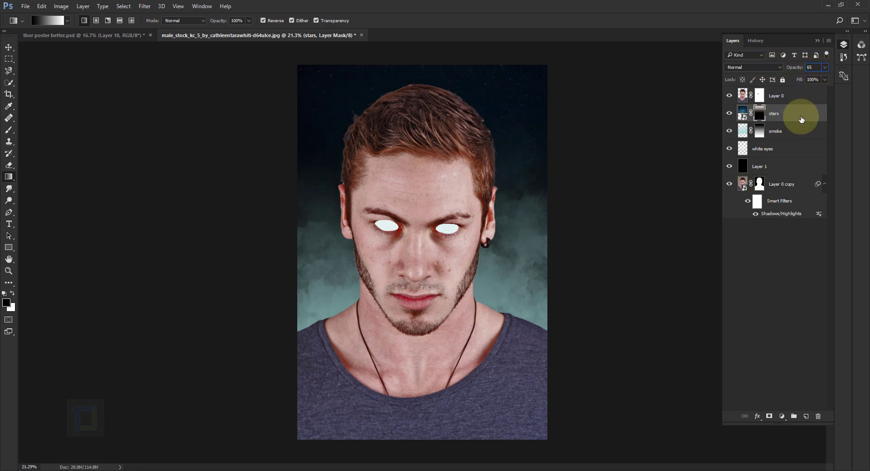
pyautogui.scroll(-1, 576, 250)
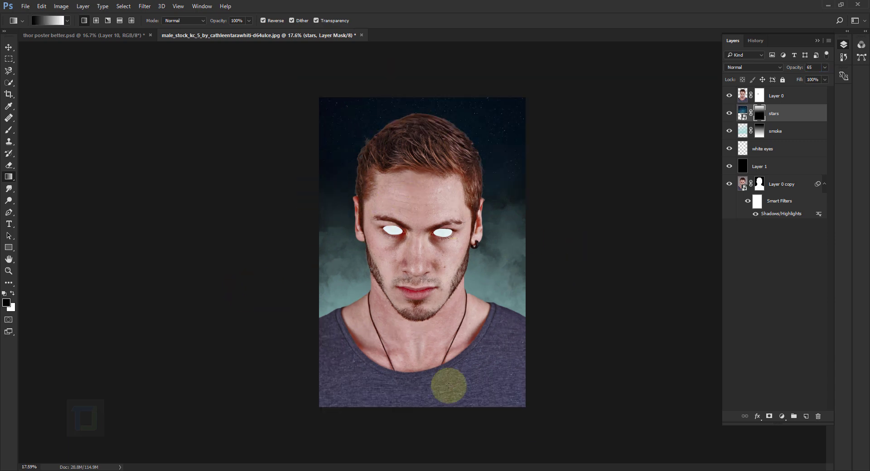
# Create a new layer named "outer glow" directly above Layer 0.
pyautogui.click(789, 90)
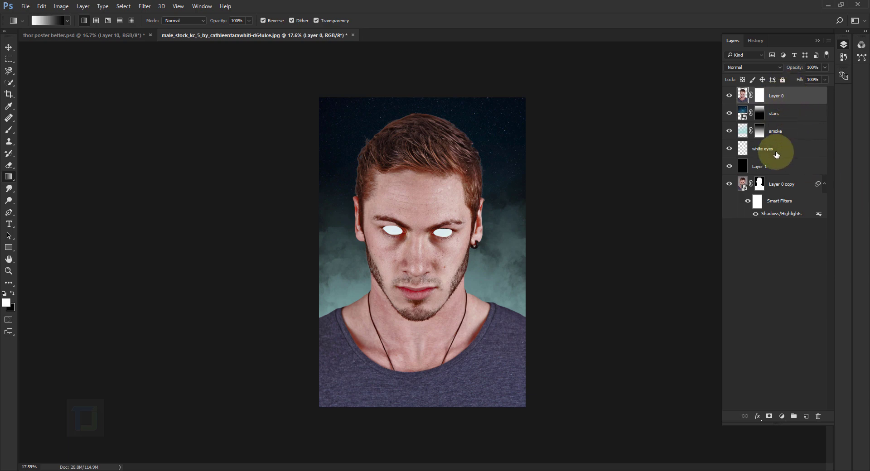
pyautogui.click(806, 416)
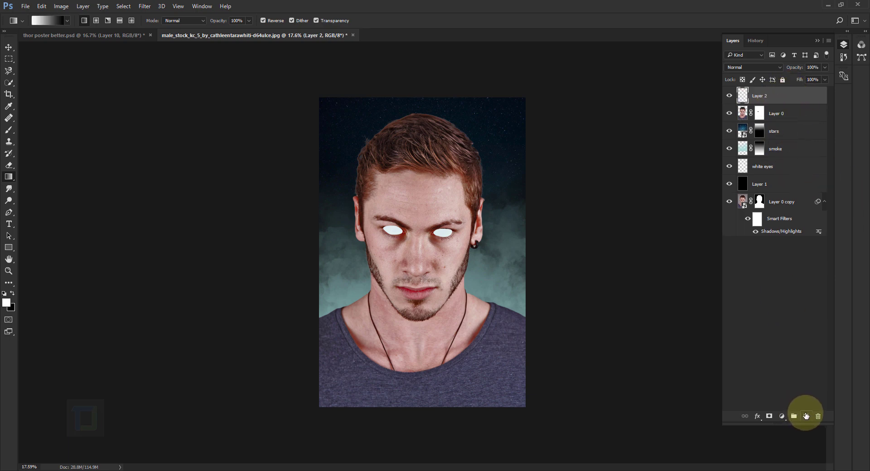
pyautogui.click(766, 96)
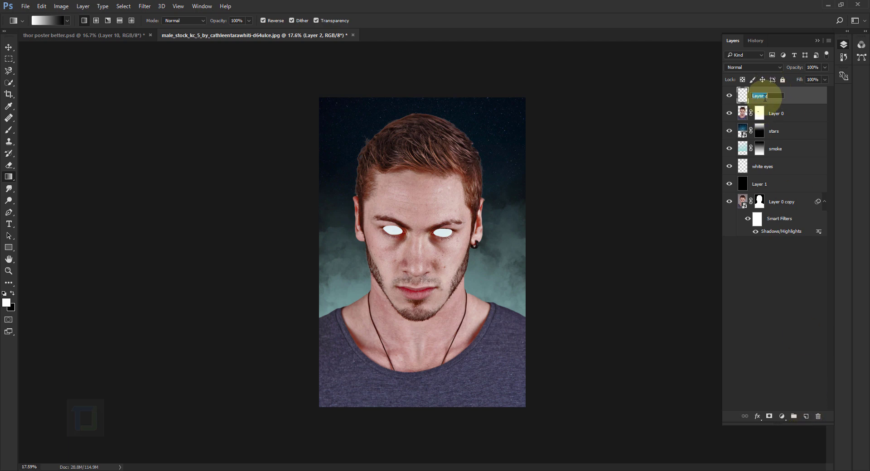
pyautogui.write('outer glow')
pyautogui.press('Return')
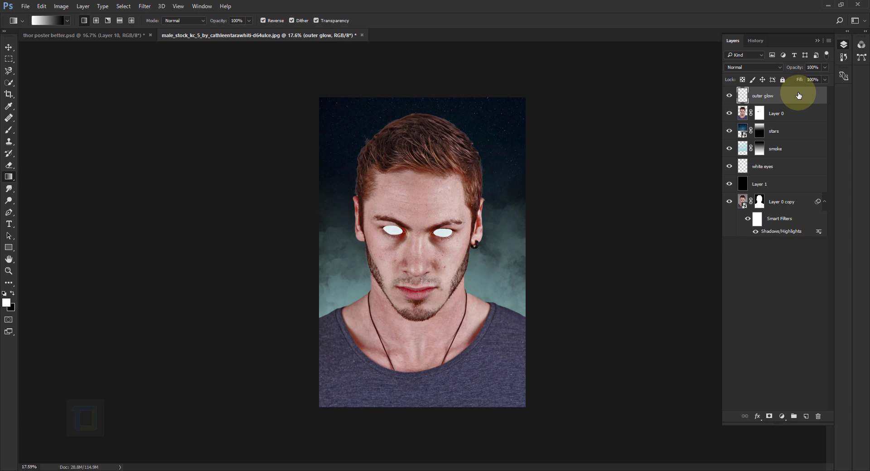
# Set the foreground color to the blue 2a78cd.
pyautogui.click(6, 303)
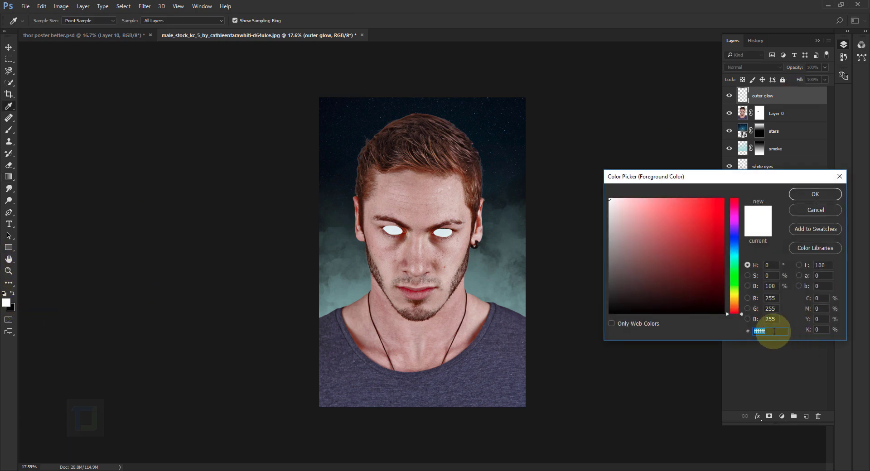
pyautogui.write('2')
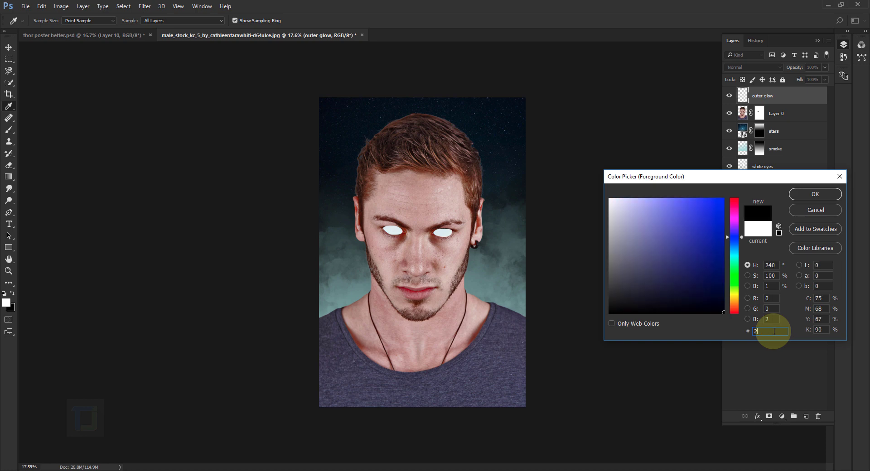
pyautogui.write('a78cd')
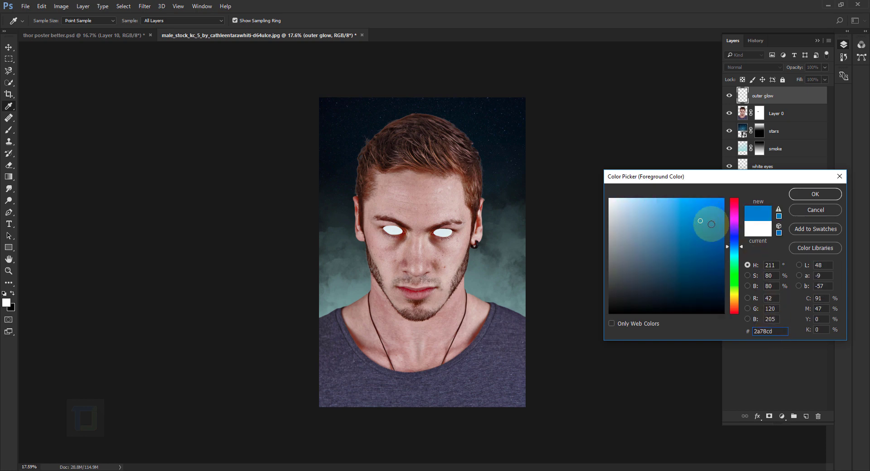
pyautogui.click(805, 192)
pyautogui.press('g')
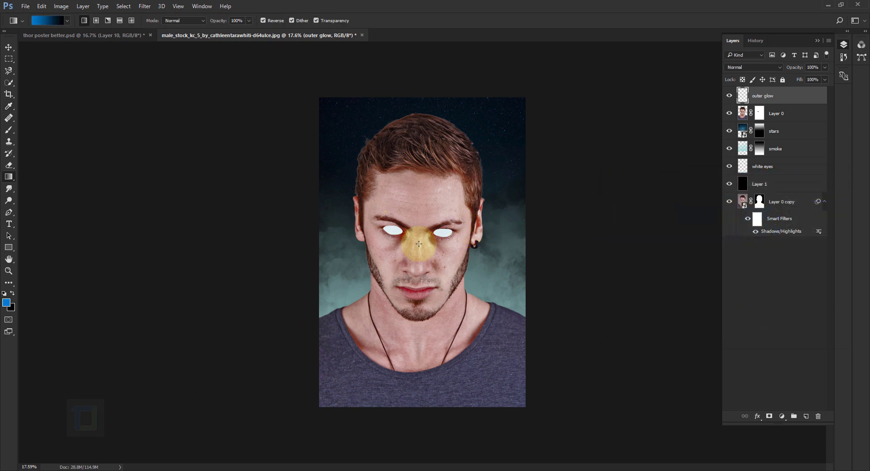
# Load the man's cutout on Layer 0 as a selection while keeping the outer glow layer active.
pyautogui.hotkey('ctrl', '+')
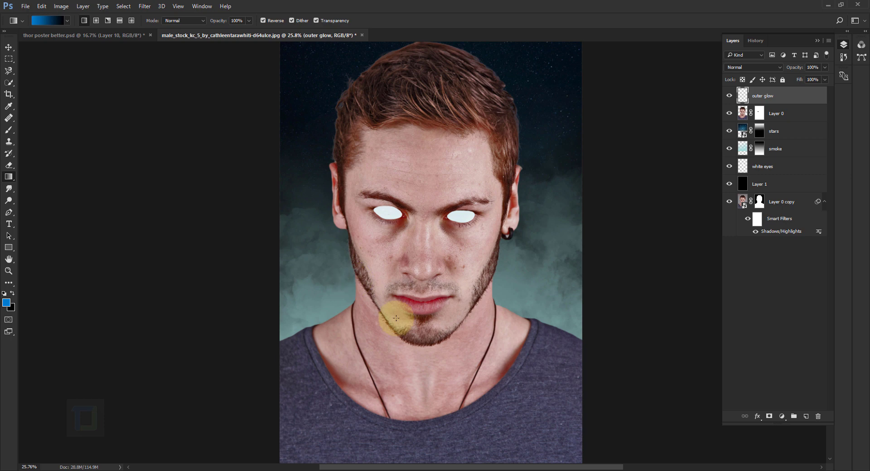
pyautogui.scroll(-3, 396, 318)
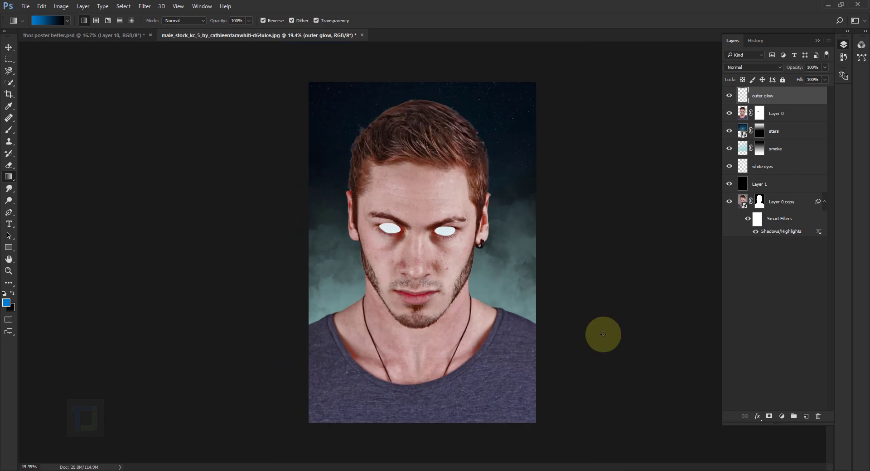
pyautogui.press('ctrl')
pyautogui.keyDown('ctrl'); pyautogui.click(743, 113); pyautogui.keyUp('ctrl')
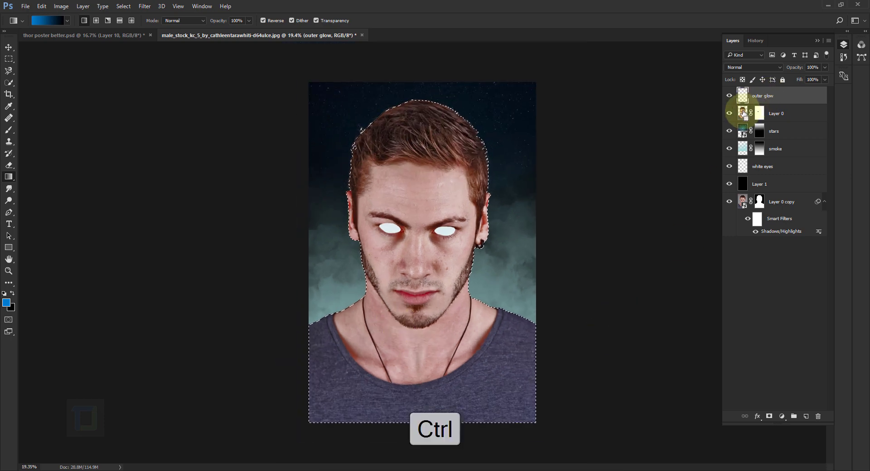
# Select a soft round brush with 0% hardness and reduce its size to 500 px.
pyautogui.click(9, 130)
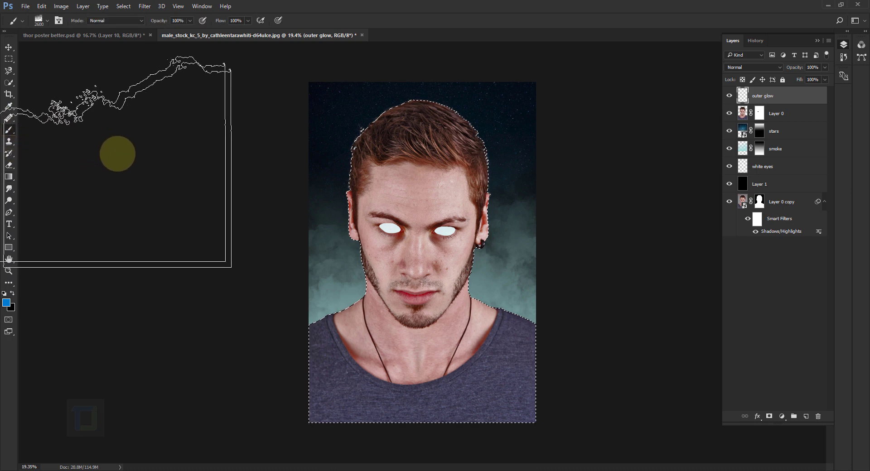
pyautogui.click(45, 20)
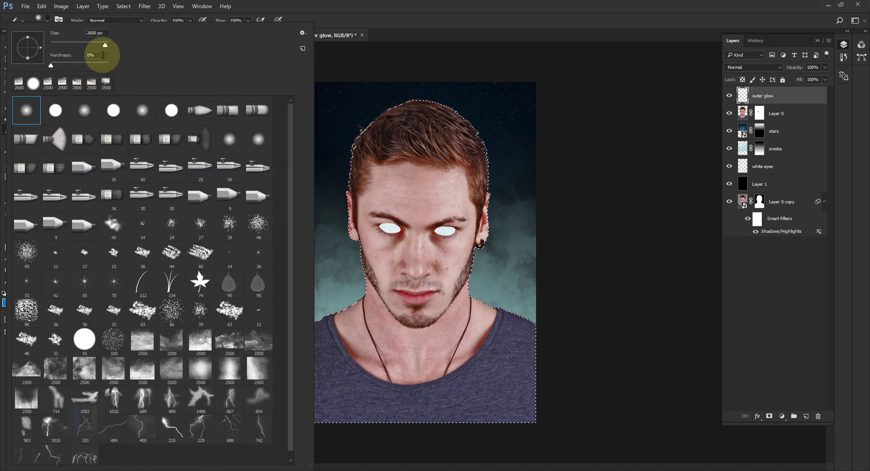
pyautogui.click(287, 7)
pyautogui.press('[')
pyautogui.press('[')
pyautogui.press('[')
pyautogui.press('[')
pyautogui.press('[')
pyautogui.press('[')
pyautogui.press('[')
pyautogui.press('[')
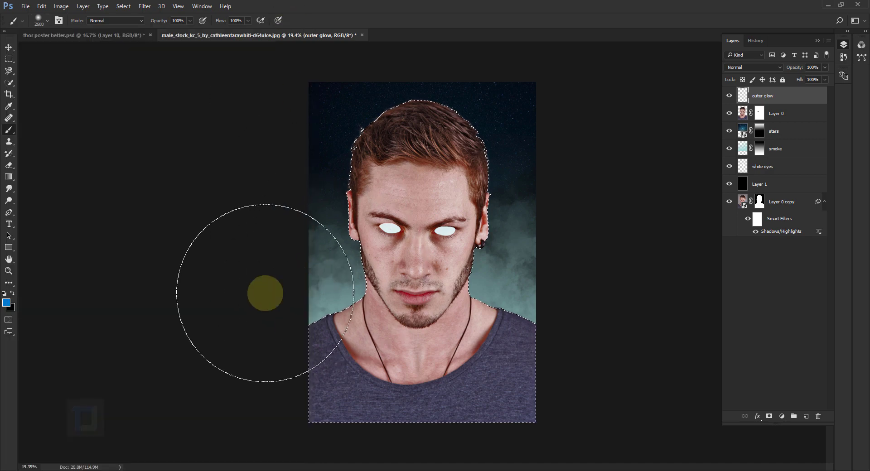
# Paint blue along the inner edges of the man's shoulders, neck, jaw, ears and hair on both sides, inside the selection.
pyautogui.scroll(3, 293, 315)
pyautogui.moveTo(298, 317)
pyautogui.mouseDown()
pyautogui.moveTo(268, 336)
pyautogui.moveTo(311, 315)
pyautogui.mouseUp()
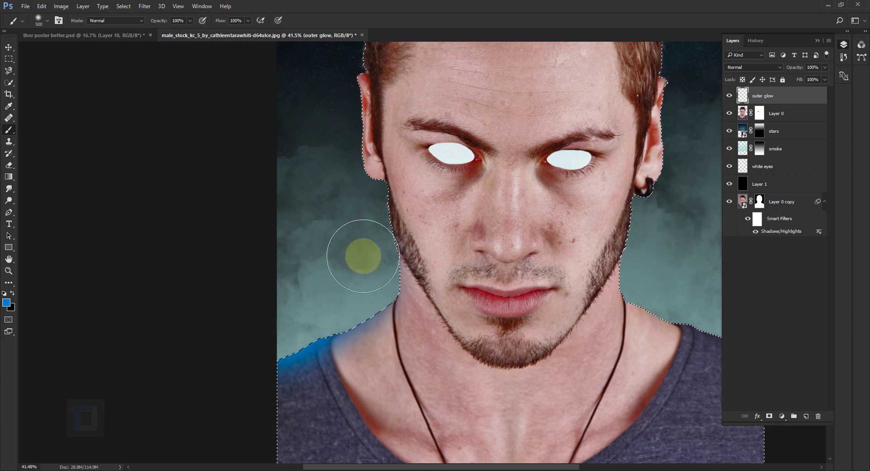
pyautogui.scroll(5, 322, 190)
pyautogui.scroll(-6, 606, 252)
pyautogui.hscroll(4, 606, 252)
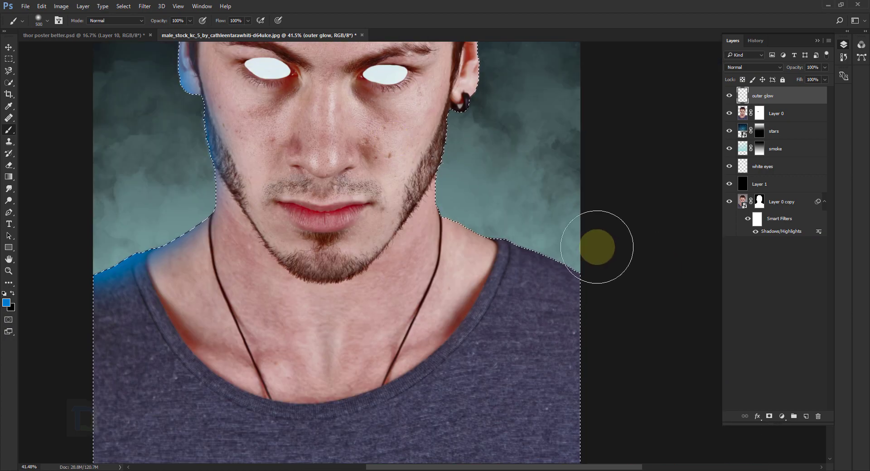
pyautogui.scroll(5, 485, 176)
pyautogui.scroll(-3, 429, 334)
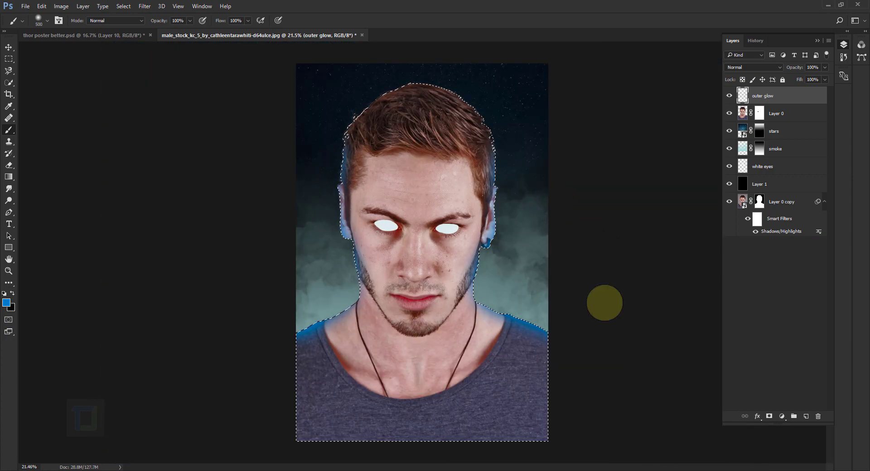
# Deselect the man's cutout and set the outer glow layer's blend mode to Linear Dodge (Add).
pyautogui.click(124, 6)
pyautogui.click(131, 25)
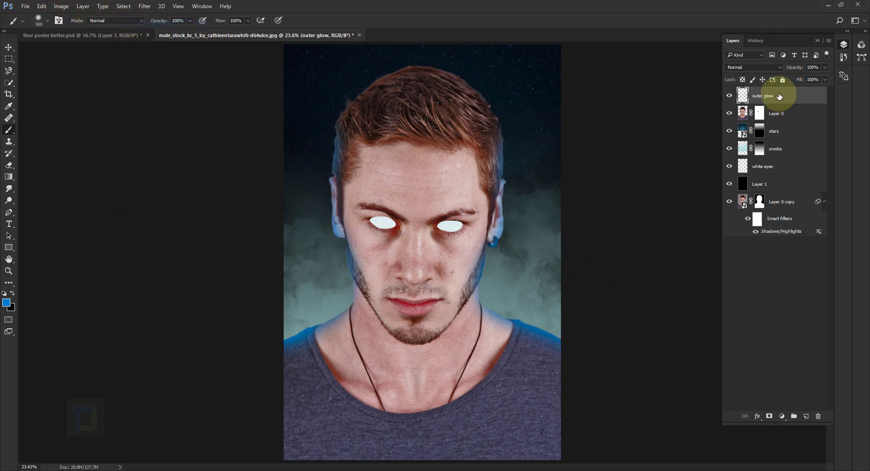
pyautogui.click(757, 67)
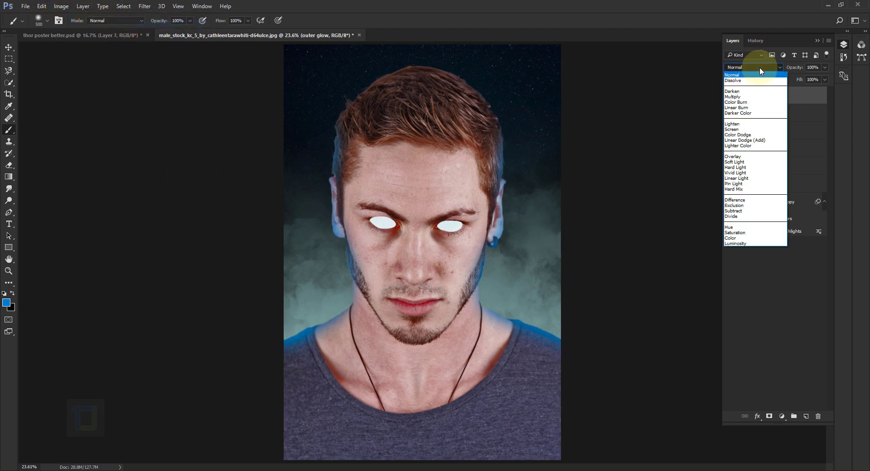
pyautogui.click(748, 141)
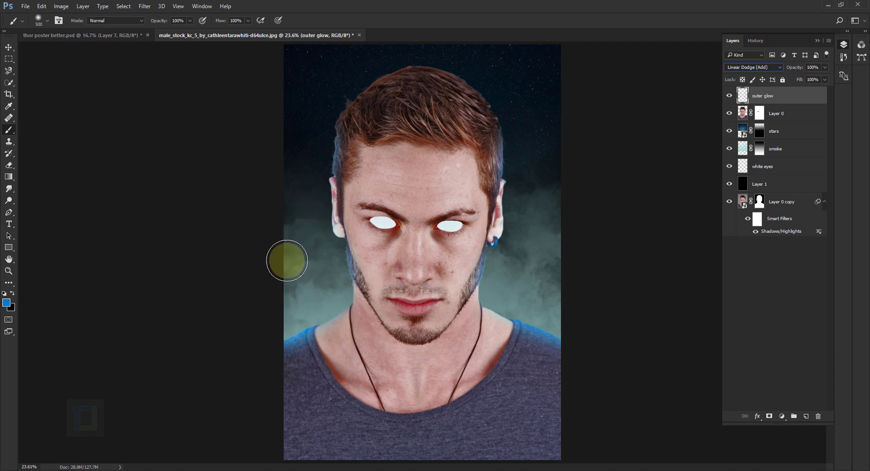
# Apply Hue/Saturation to the smoke layer with Hue +31, Saturation +47 and Lightness -10.
pyautogui.click(751, 146)
pyautogui.click(62, 5)
pyautogui.click(194, 72)
pyautogui.moveTo(687, 229); pyautogui.dragTo(708, 252)
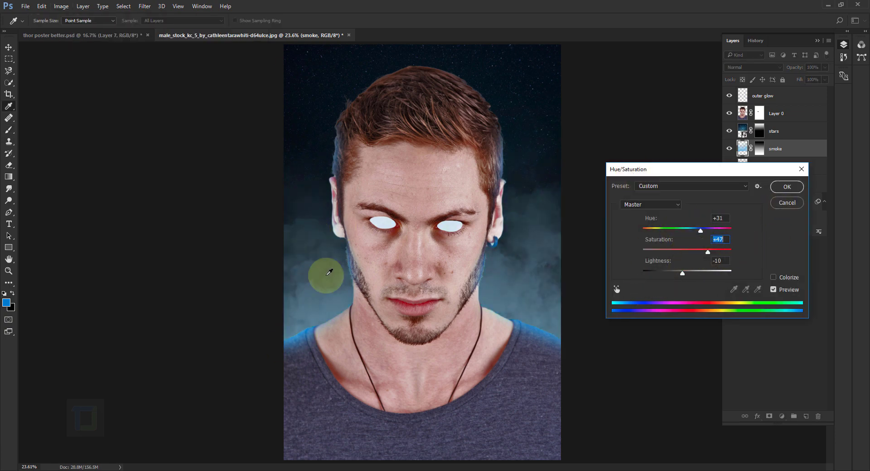
pyautogui.click(784, 188)
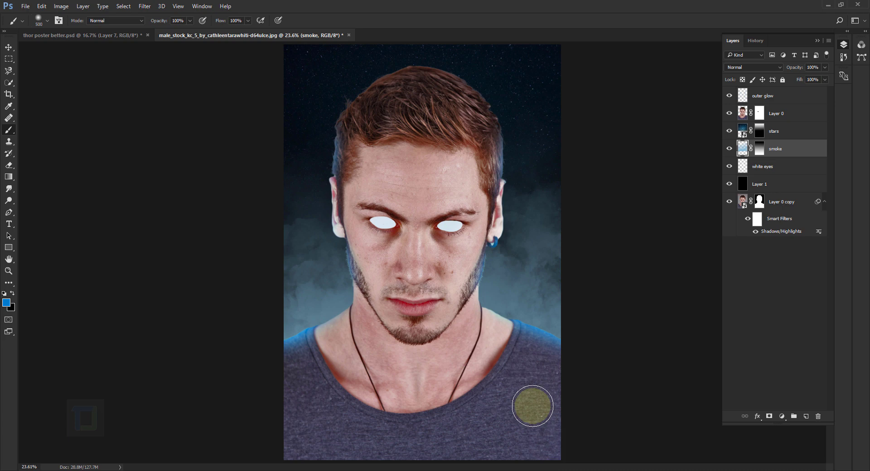
# Create a new layer named "fg smoke" directly above the outer glow layer.
pyautogui.click(763, 97)
pyautogui.moveTo(753, 106); pyautogui.dragTo(808, 418)
pyautogui.click(807, 417)
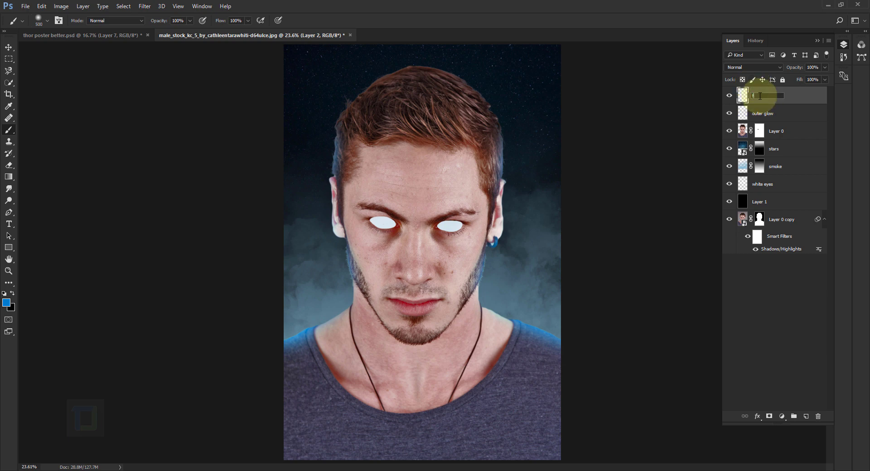
pyautogui.press('Return')
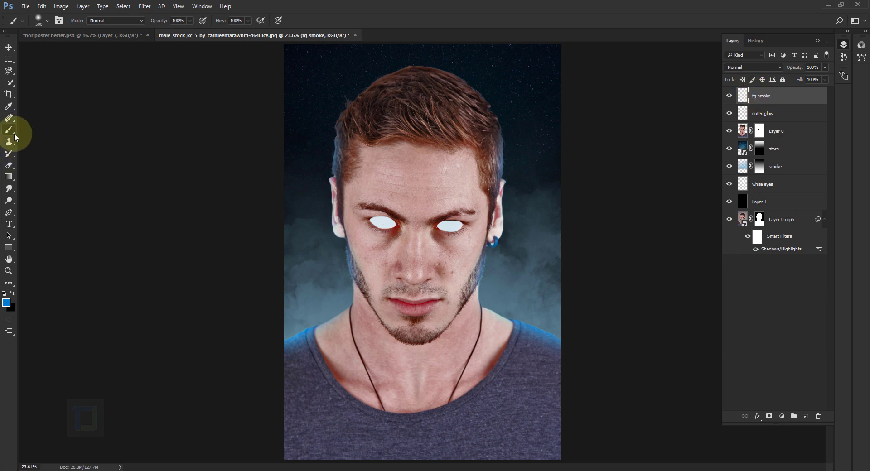
# Choose the 2500 px smoke brush that is dense along its lower edge and enlarge it to 2600 px.
pyautogui.click(47, 21)
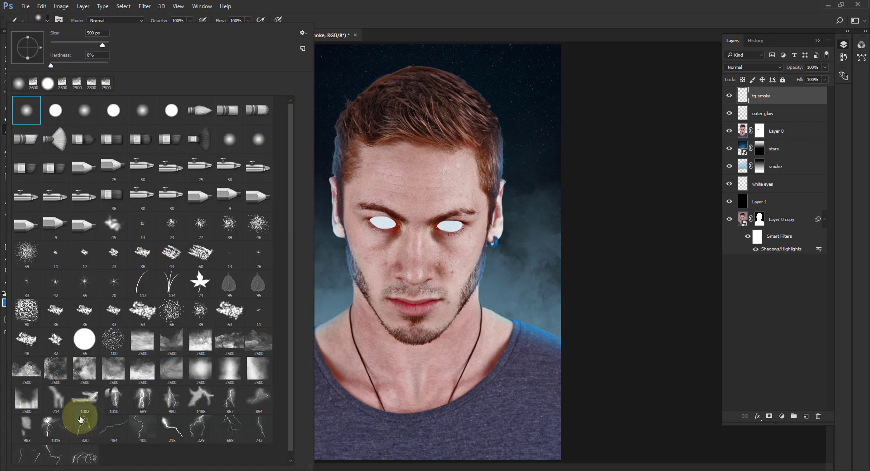
pyautogui.click(24, 398)
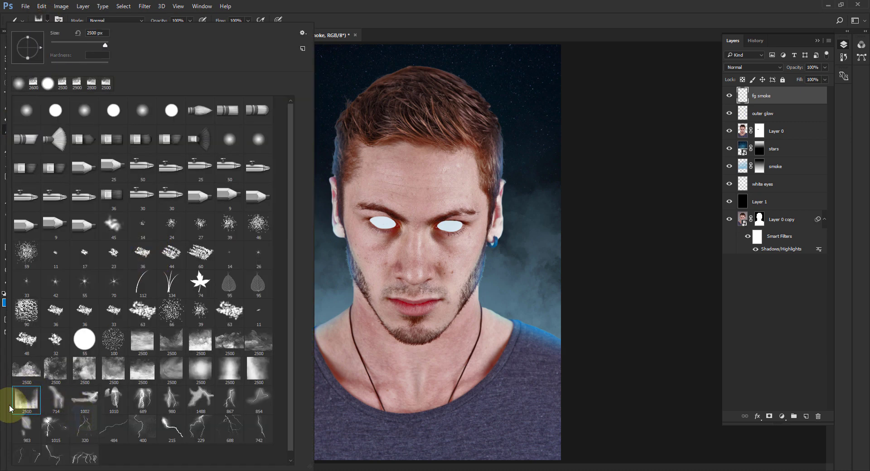
pyautogui.click(392, 242)
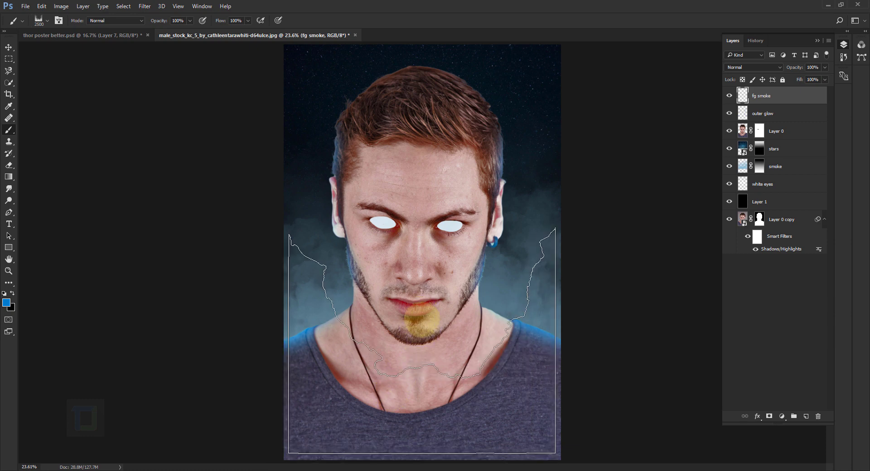
pyautogui.press(']')
pyautogui.click(422, 322)
pyautogui.scroll(-2, 443, 256)
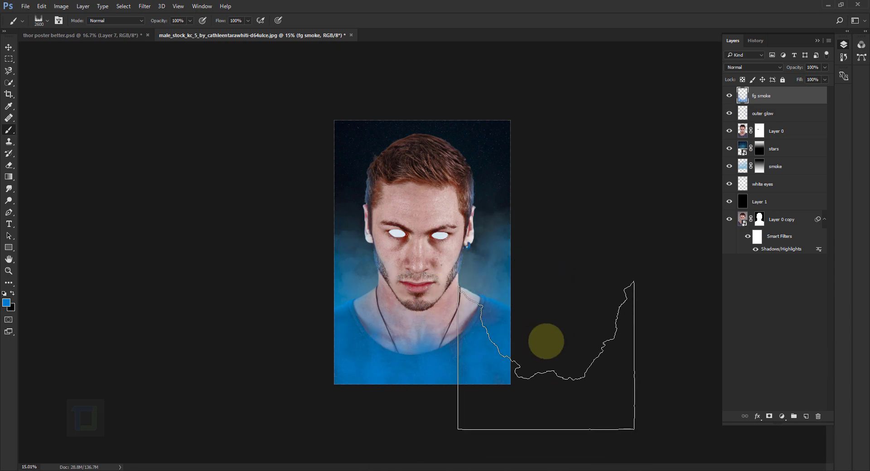
pyautogui.hotkey('ctrl', 'z')
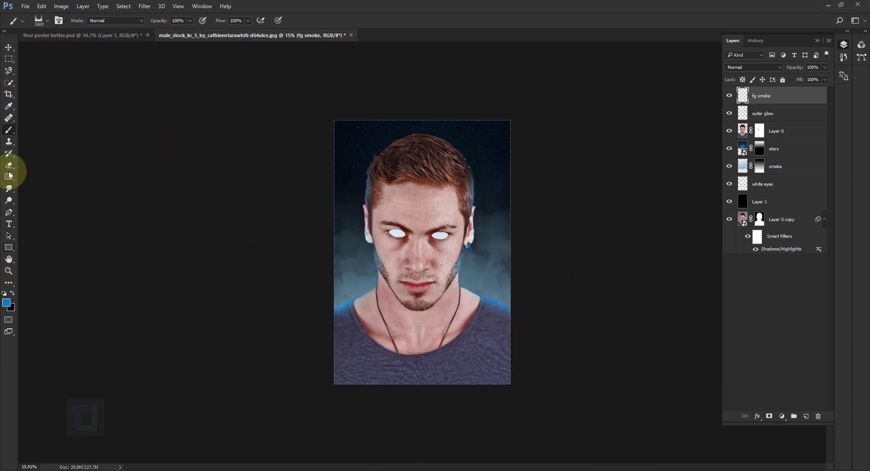
# Set the foreground color to the pale blue a6bcd4 and return to the Brush tool.
pyautogui.click(7, 302)
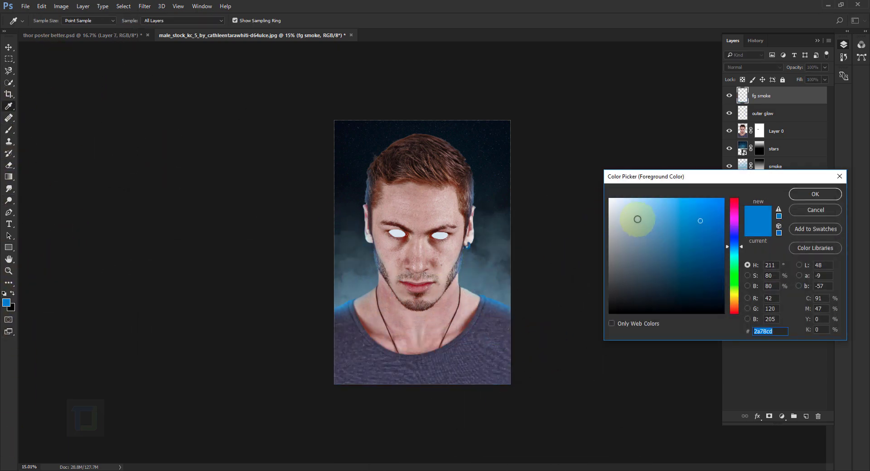
pyautogui.click(634, 218)
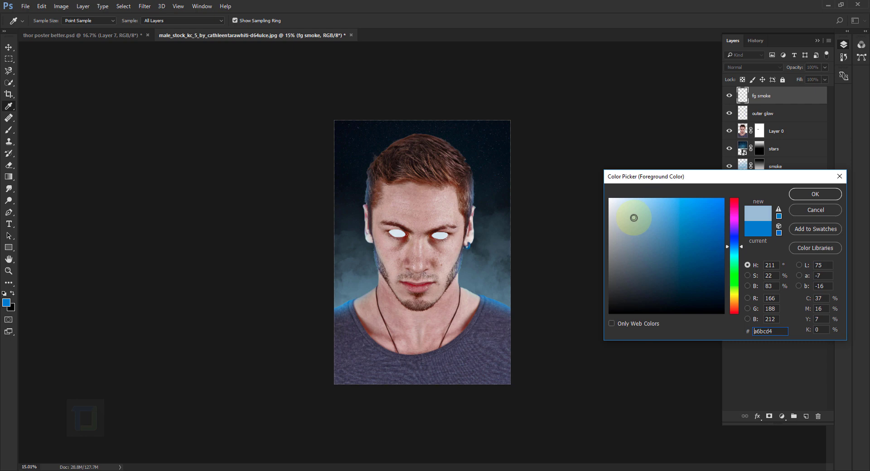
pyautogui.click(815, 195)
pyautogui.press('b')
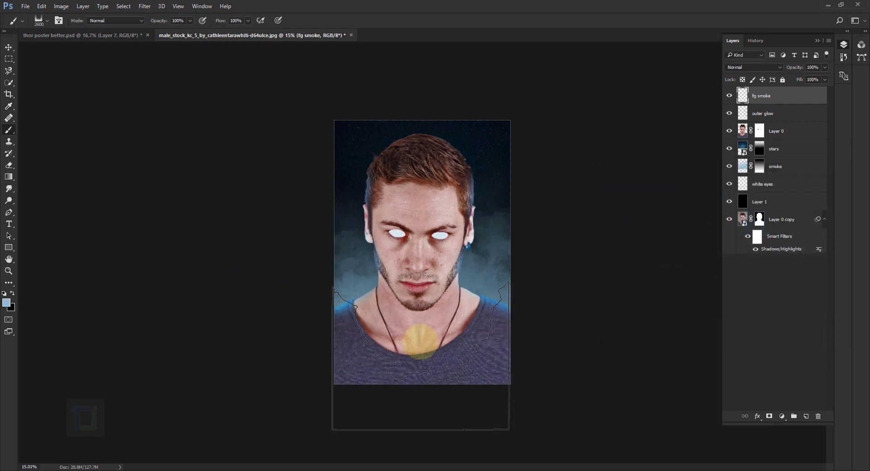
# Stamp pale blue smoke over the lower part of the shirt and set the fg smoke layer's opacity to 71%.
pyautogui.click(422, 342)
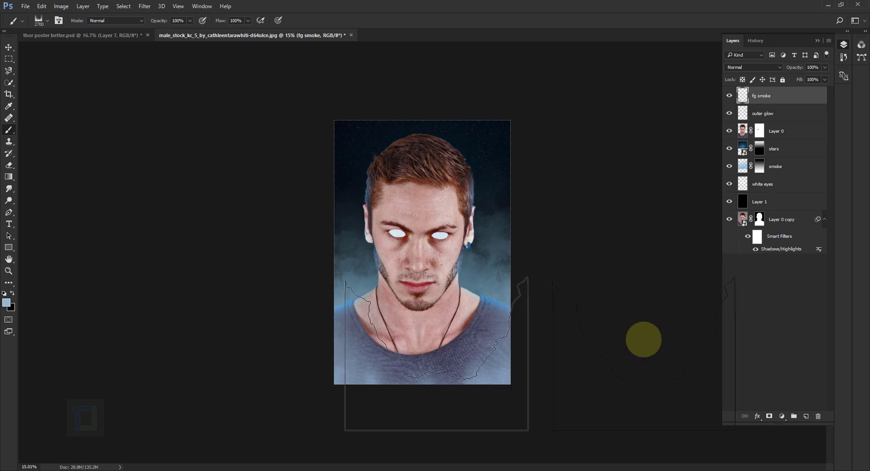
pyautogui.press(']')
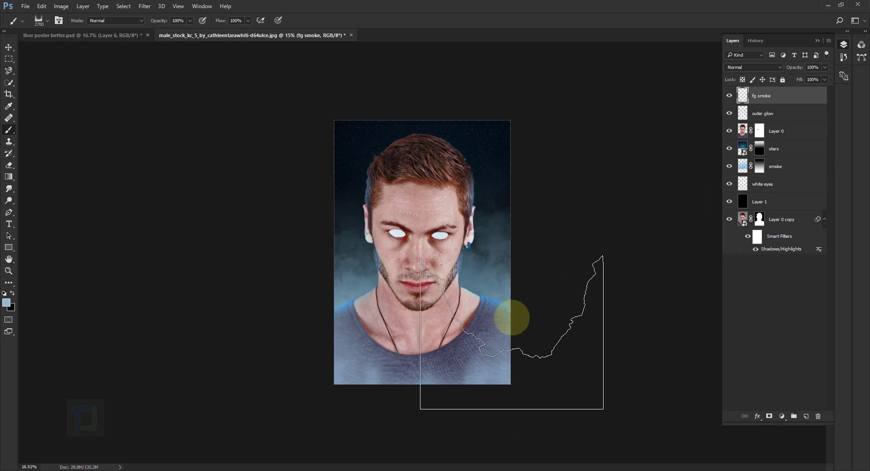
pyautogui.scroll(2, 521, 313)
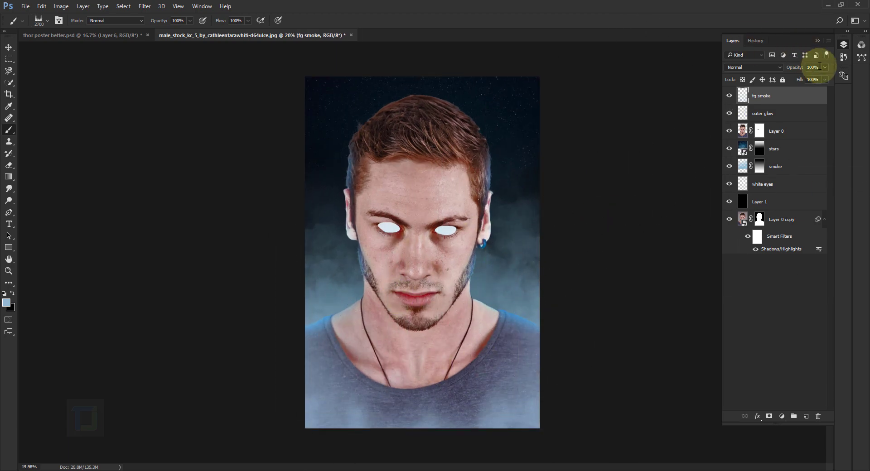
pyautogui.moveTo(815, 78); pyautogui.dragTo(813, 79)
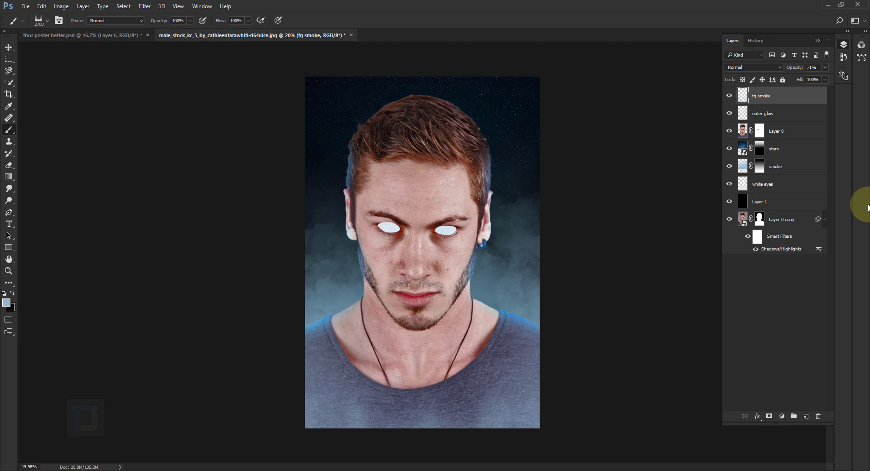
# Create a new layer named "glowing eye left" above the fg smoke layer.
pyautogui.click(807, 417)
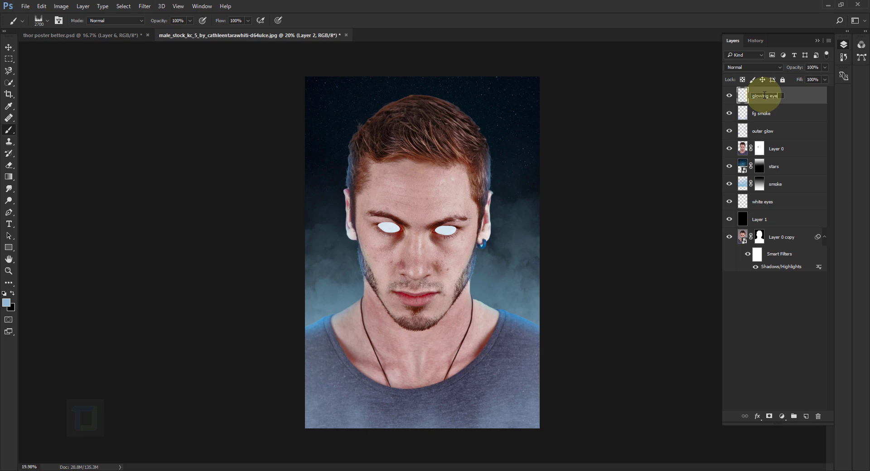
pyautogui.write('ft')
pyautogui.press('Return')
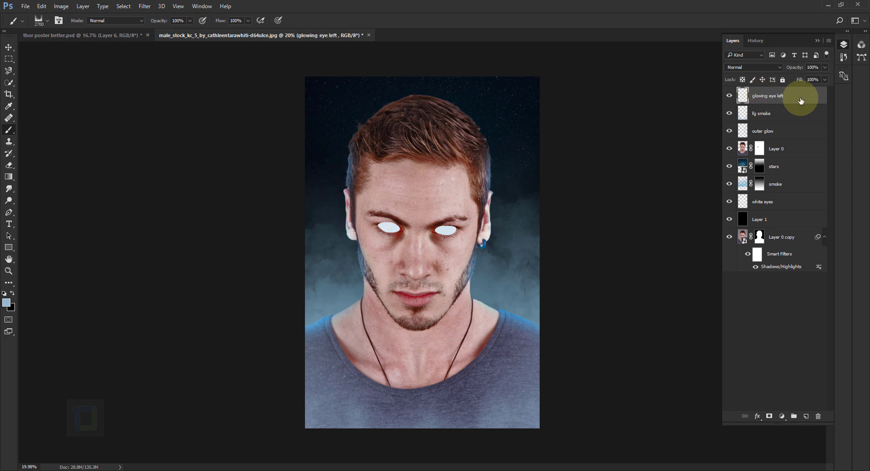
# Fill the glowing eye left layer with black using the Paint Bucket tool.
pyautogui.click(9, 177)
pyautogui.moveTo(9, 178); pyautogui.dragTo(38, 181)
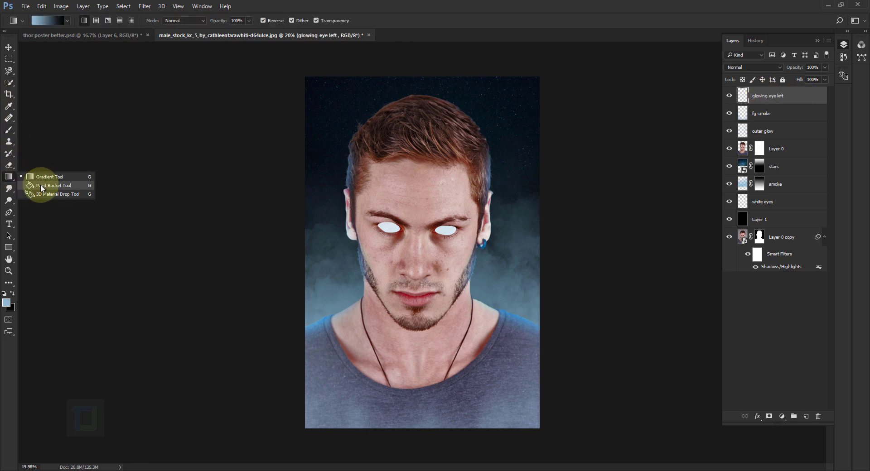
pyautogui.click(12, 294)
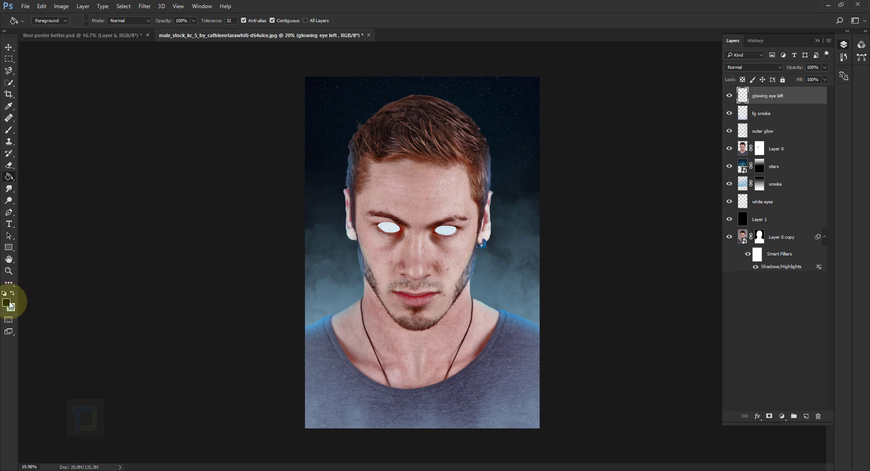
pyautogui.click(412, 242)
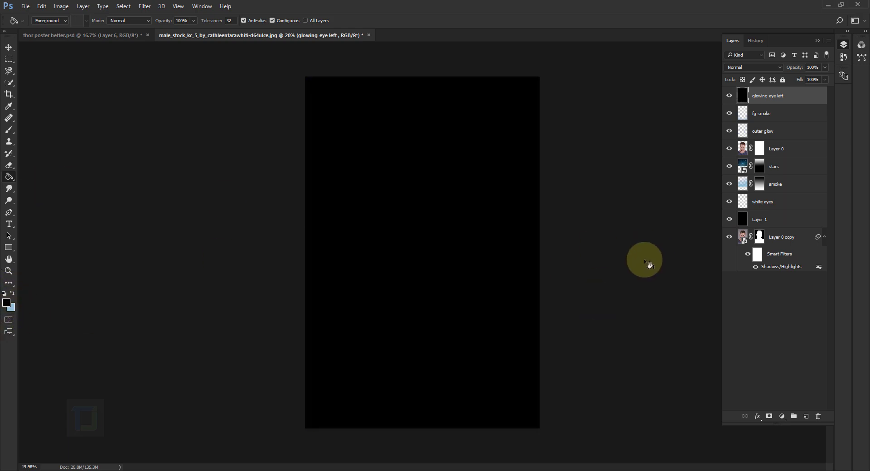
# Render a 105mm Prime lens flare at the centre of the glowing eye left layer with 95% brightness.
pyautogui.click(144, 6)
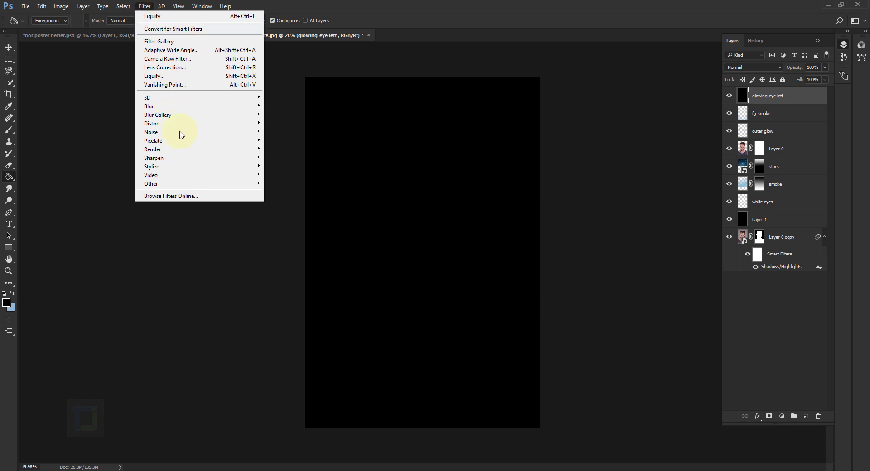
pyautogui.moveTo(186, 149)
pyautogui.click(299, 206)
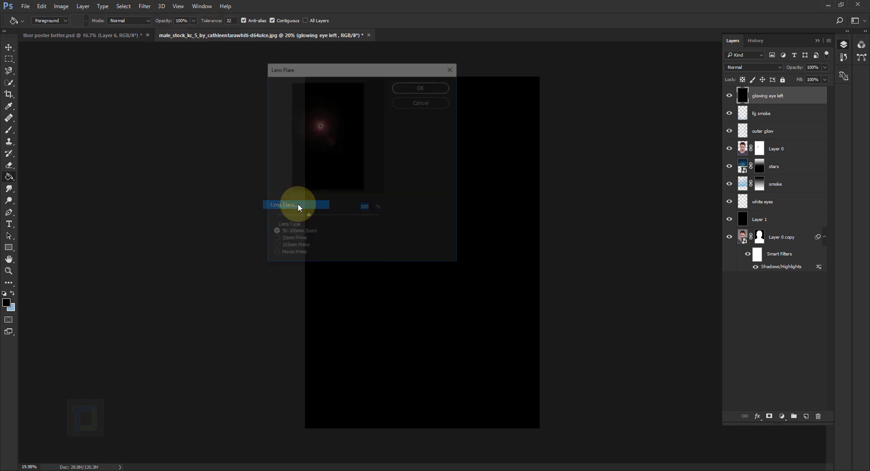
pyautogui.click(290, 241)
pyautogui.click(295, 249)
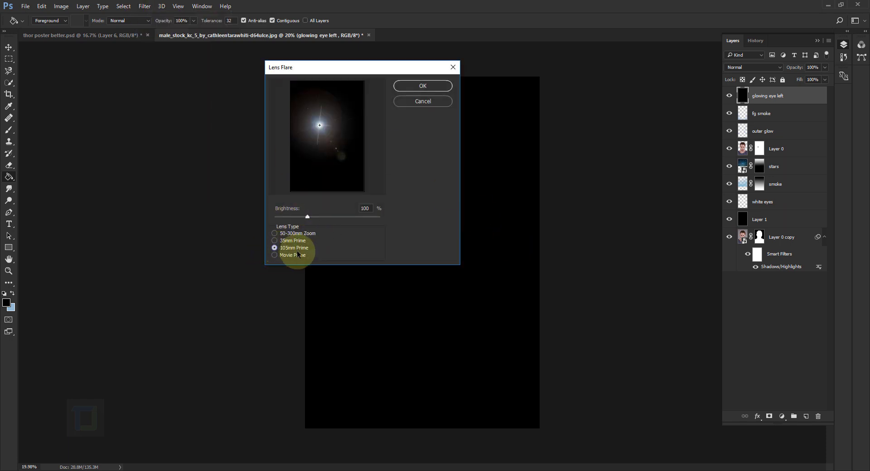
pyautogui.click(319, 124)
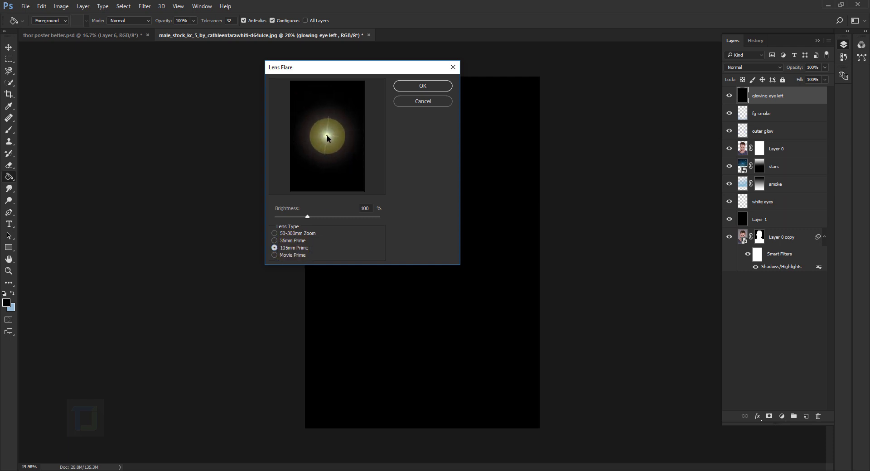
pyautogui.click(307, 217)
pyautogui.moveTo(307, 217); pyautogui.dragTo(304, 218)
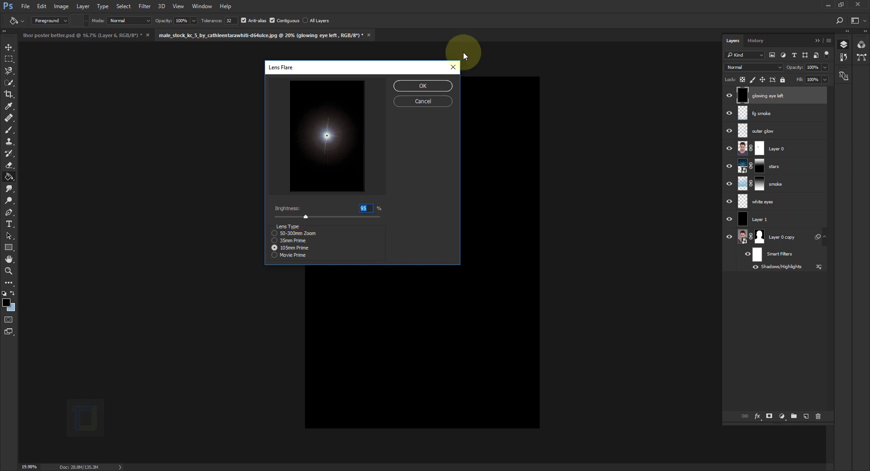
pyautogui.click(418, 87)
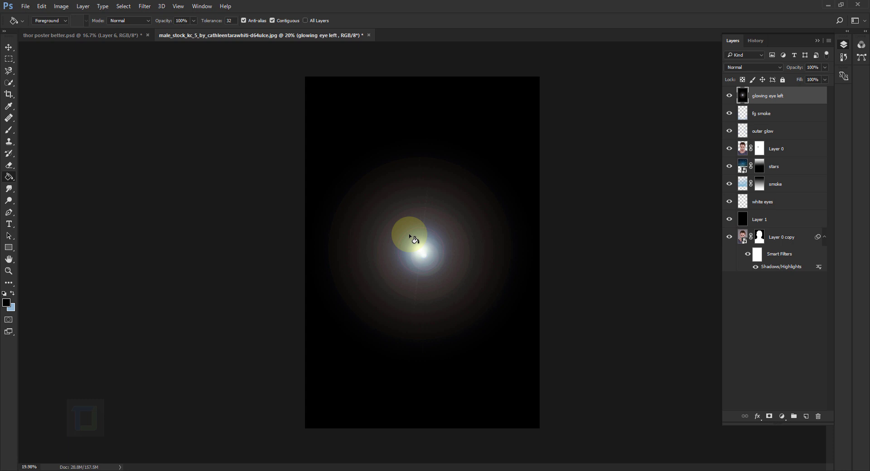
# Apply a Gaussian Blur with a 23.5-pixel radius to the lens flare layer.
pyautogui.click(145, 6)
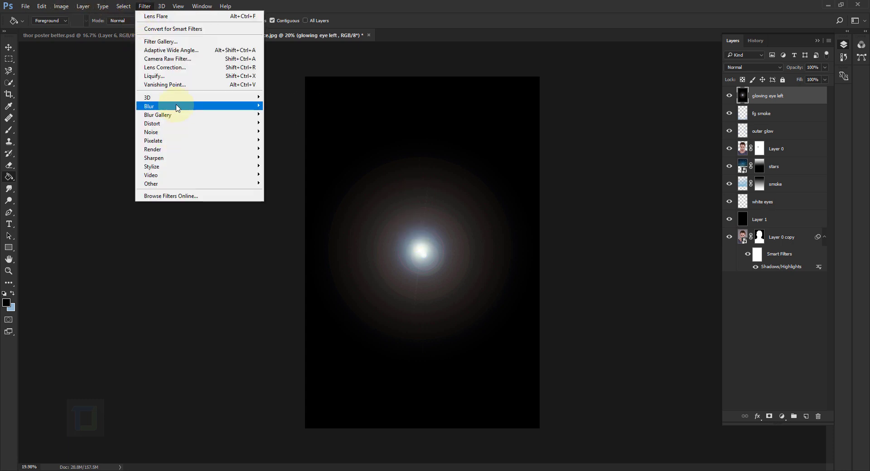
pyautogui.moveTo(177, 108)
pyautogui.click(317, 140)
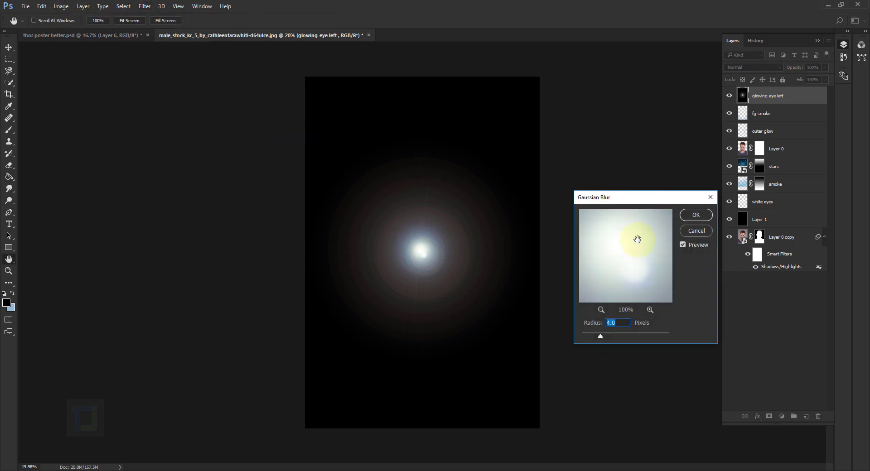
pyautogui.moveTo(601, 336); pyautogui.dragTo(619, 340)
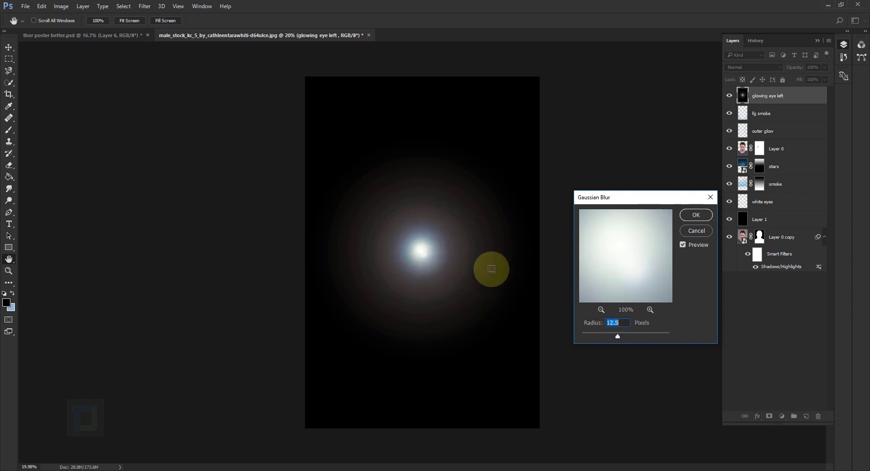
pyautogui.moveTo(617, 336); pyautogui.dragTo(622, 339)
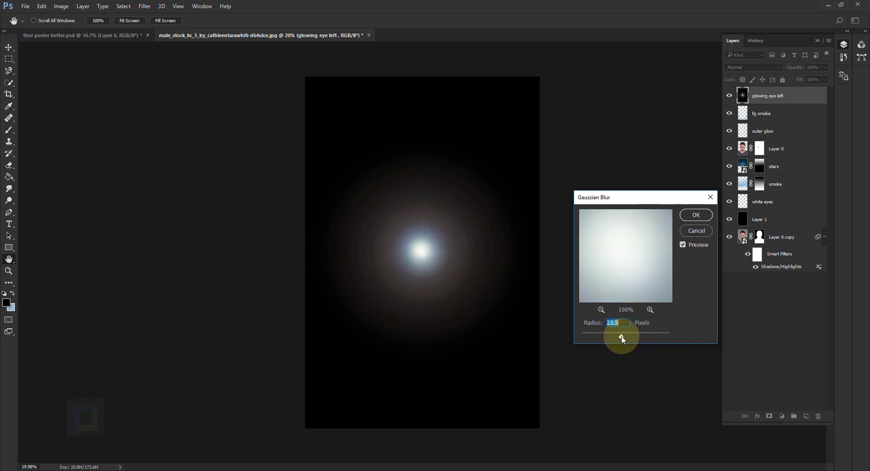
pyautogui.click(696, 216)
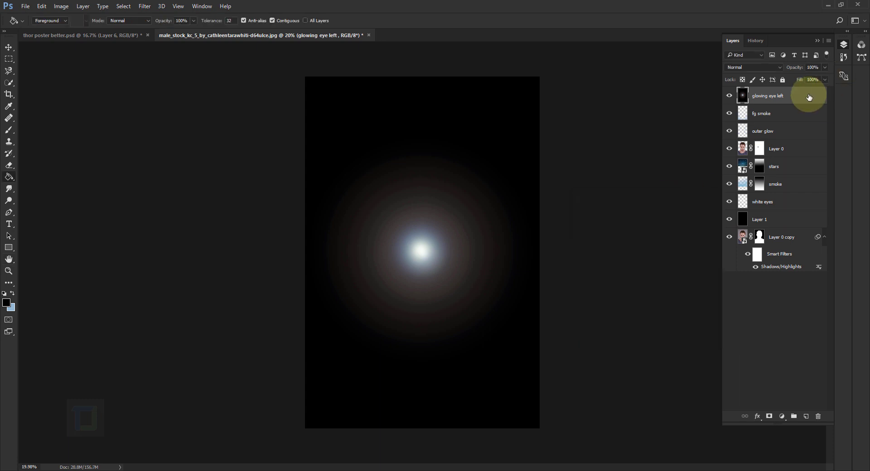
# Set the glowing eye left layer's blend mode to Screen and move the flare over the white eye on the image's left side.
pyautogui.click(766, 67)
pyautogui.click(759, 129)
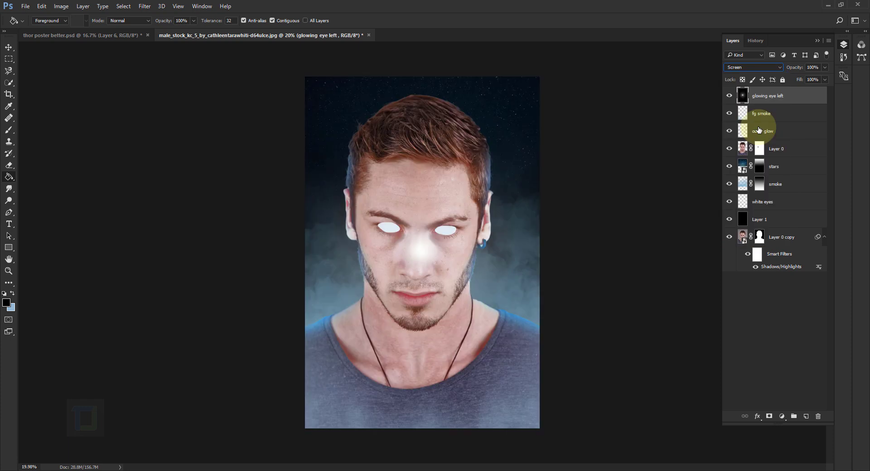
pyautogui.click(8, 47)
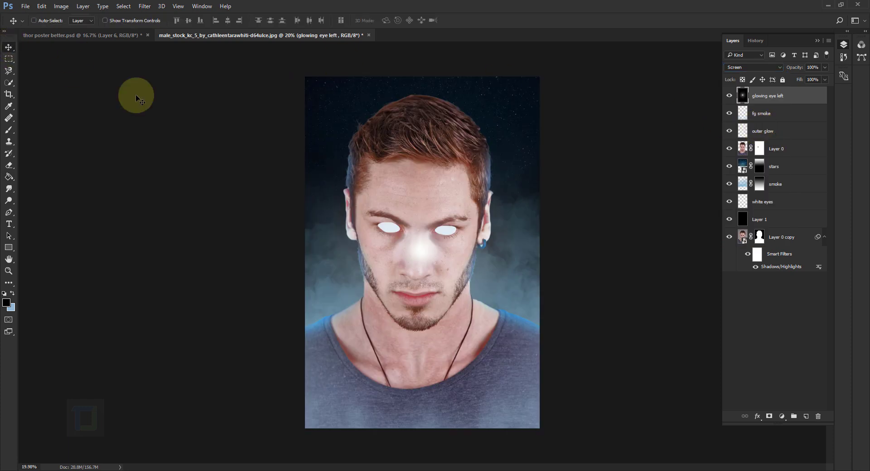
pyautogui.moveTo(417, 262); pyautogui.dragTo(385, 234)
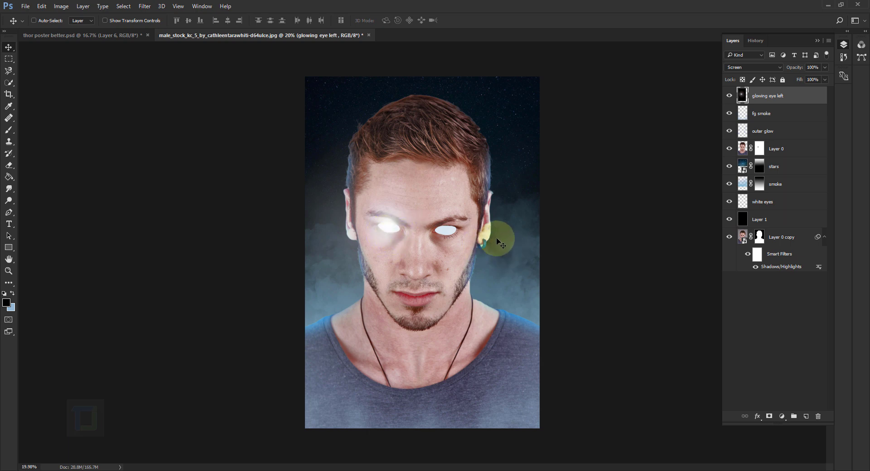
# Colorize the eye flare cyan using Hue/Saturation with hue 186 and saturation 58.
pyautogui.click(61, 6)
pyautogui.moveTo(91, 29)
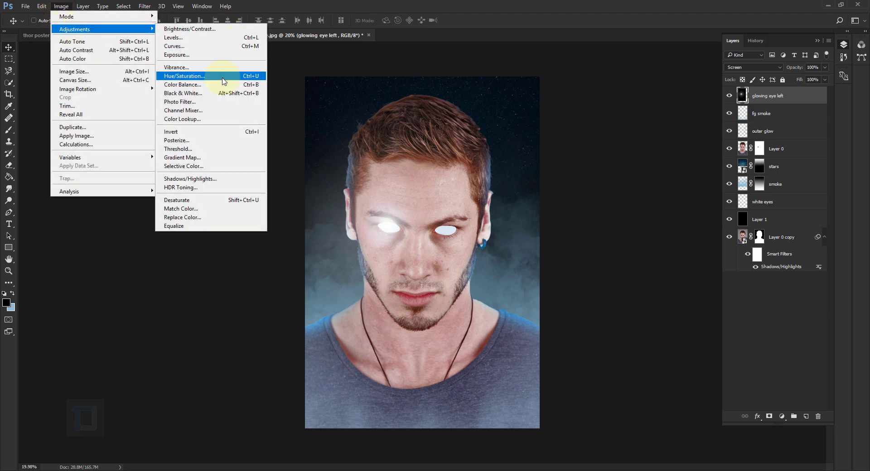
pyautogui.click(184, 76)
pyautogui.click(773, 277)
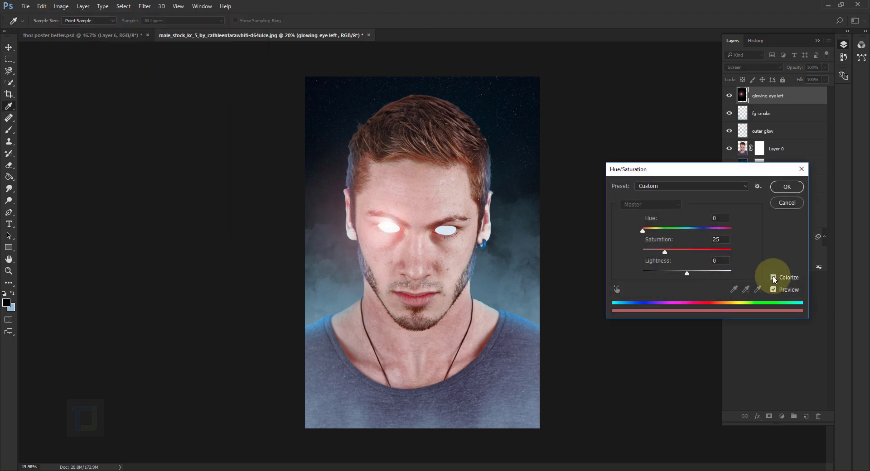
pyautogui.moveTo(683, 253); pyautogui.dragTo(680, 252)
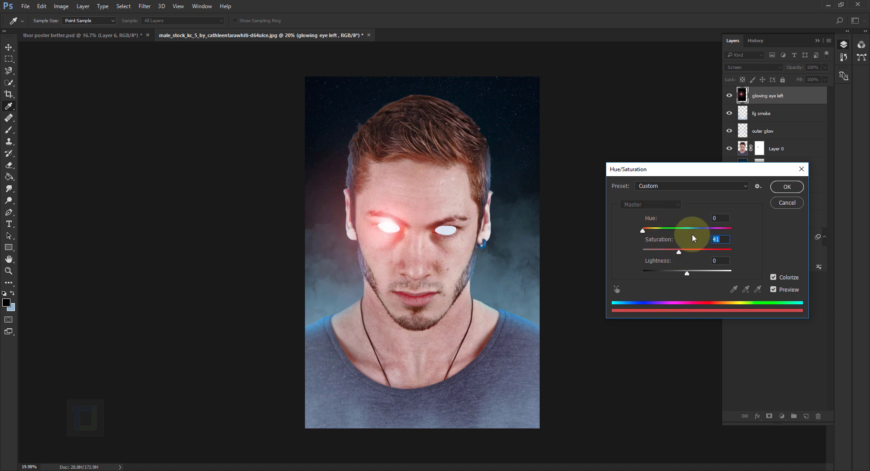
pyautogui.moveTo(649, 229); pyautogui.dragTo(672, 236)
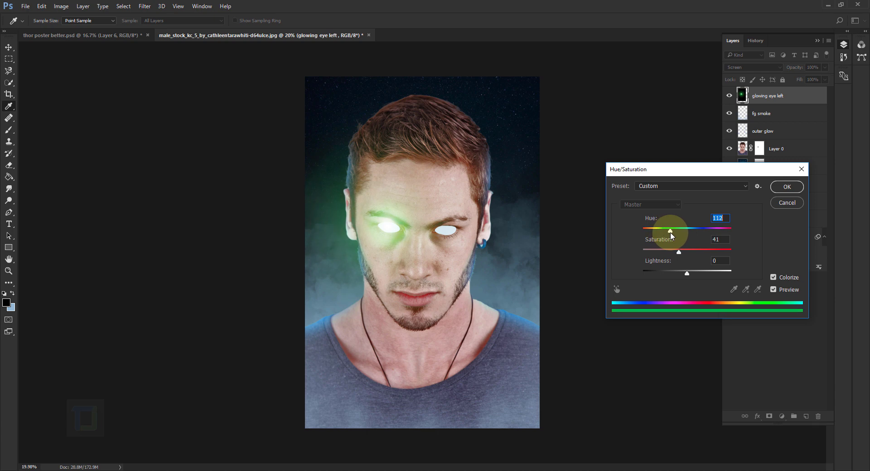
pyautogui.moveTo(686, 233); pyautogui.dragTo(698, 250)
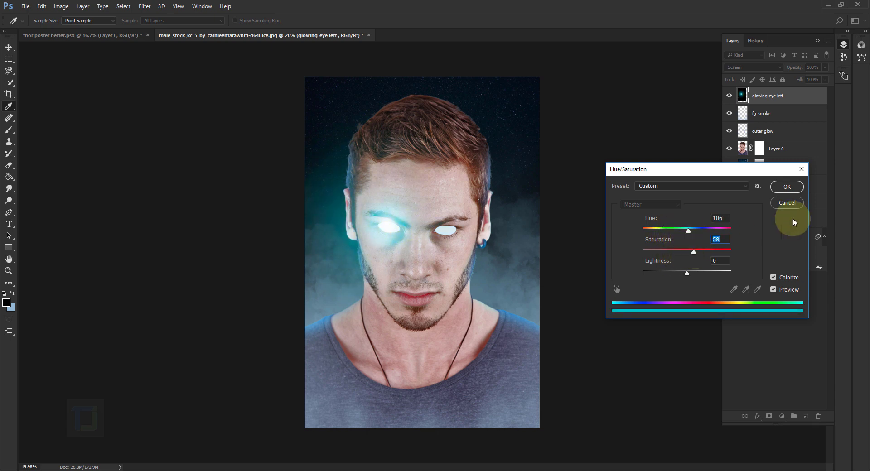
pyautogui.click(787, 188)
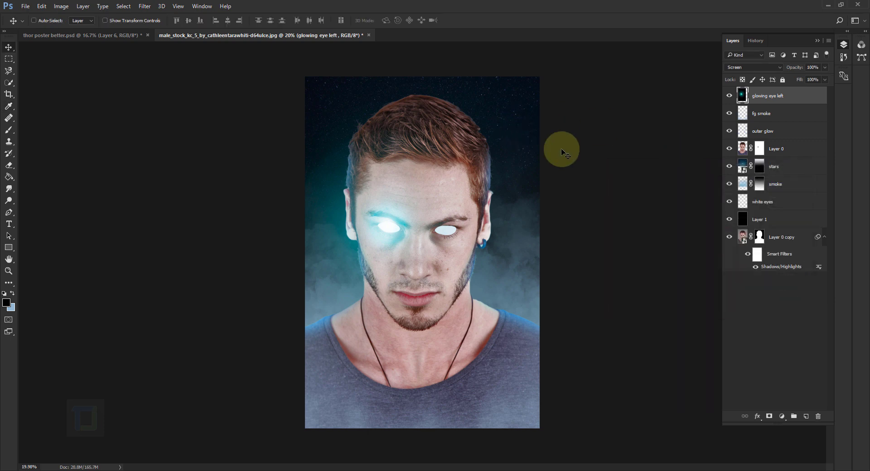
# Scale the cyan flare down with Free Transform and recentre it on the same eye.
pyautogui.hotkey('ctrl', 't')
pyautogui.moveTo(509, 49); pyautogui.dragTo(453, 129)
pyautogui.moveTo(400, 241); pyautogui.dragTo(427, 198)
pyautogui.moveTo(475, 88); pyautogui.dragTo(472, 97)
pyautogui.click(401, 20)
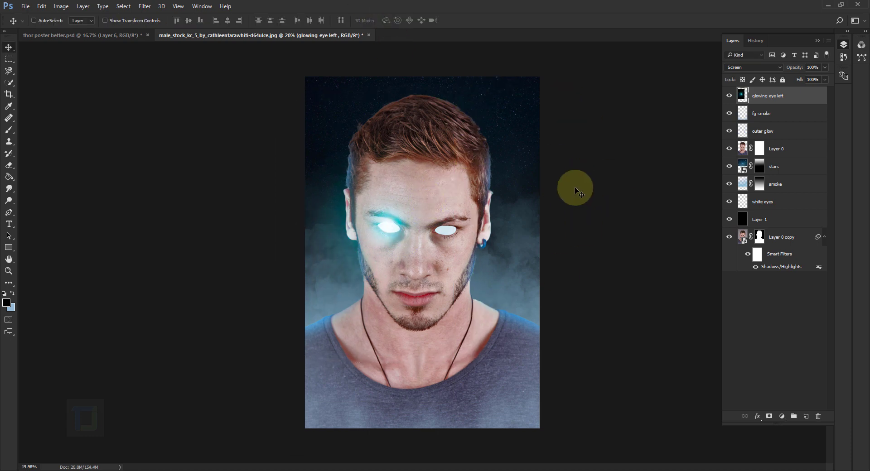
# Duplicate the glowing eye left layer and move the copy over the other eye.
pyautogui.hotkey('ctrl', 'j')
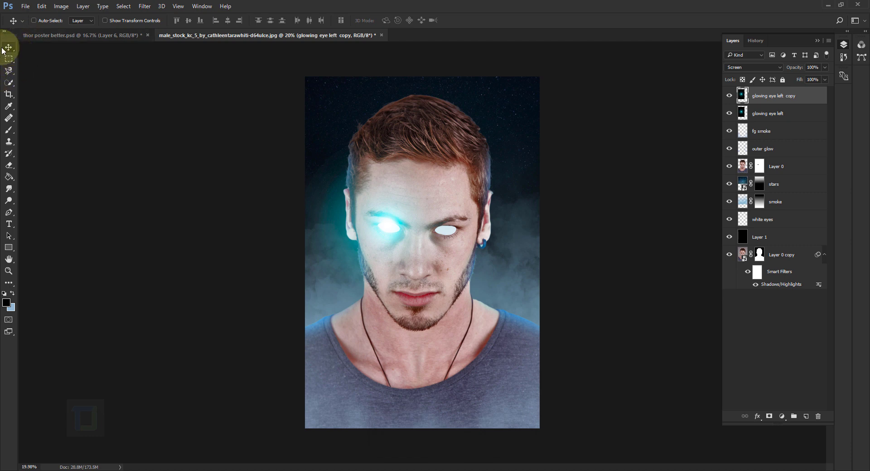
pyautogui.moveTo(391, 229); pyautogui.dragTo(447, 232)
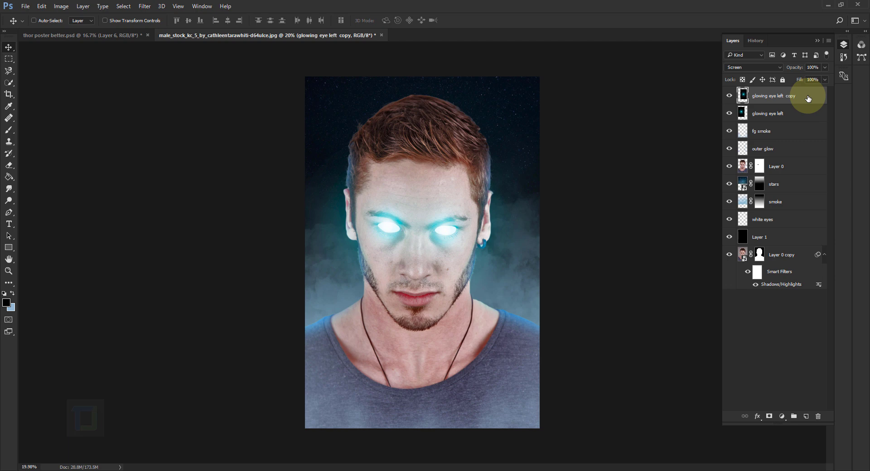
# Create a new layer named "thundaaarrrr!!!!" and place it between the glowing eye left and fg smoke layers.
pyautogui.moveTo(809, 99); pyautogui.dragTo(807, 422)
pyautogui.click(807, 420)
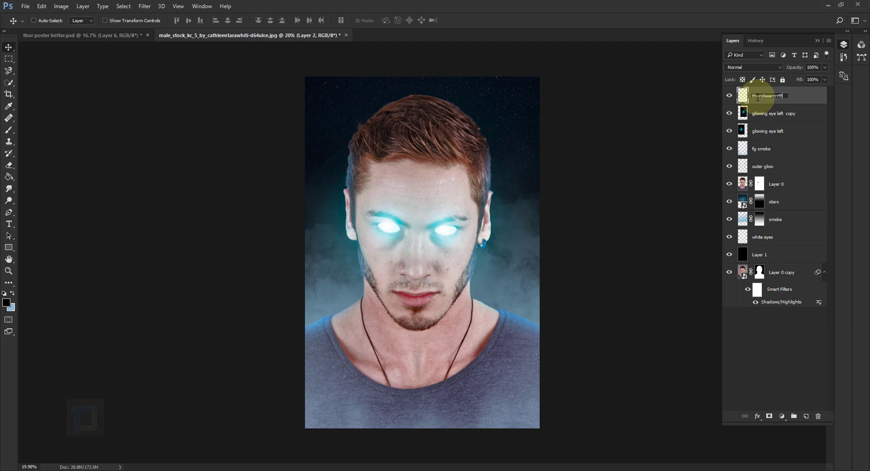
pyautogui.press('Return')
pyautogui.moveTo(797, 92); pyautogui.dragTo(799, 137)
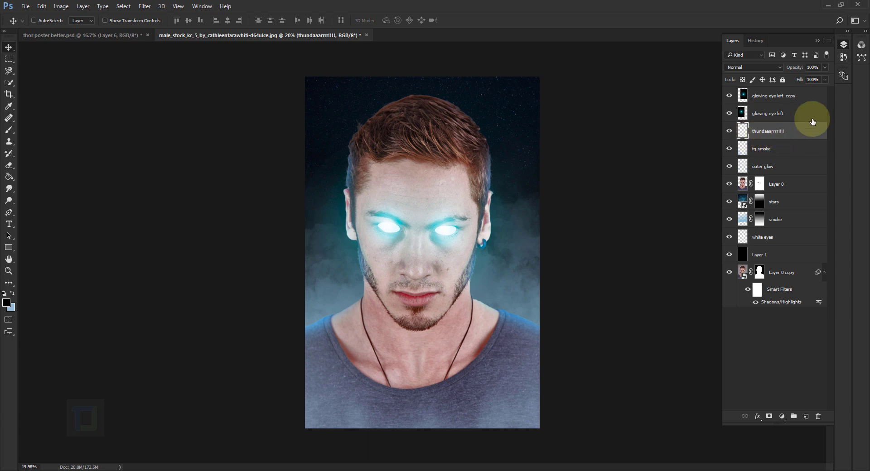
# Choose the 742 px lightning bolt brush for the Brush tool.
pyautogui.click(10, 130)
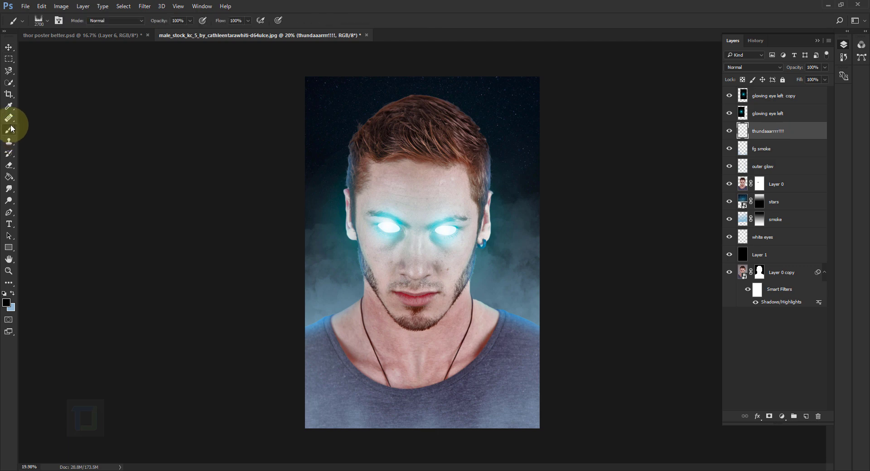
pyautogui.click(39, 20)
pyautogui.scroll(-1, 136, 386)
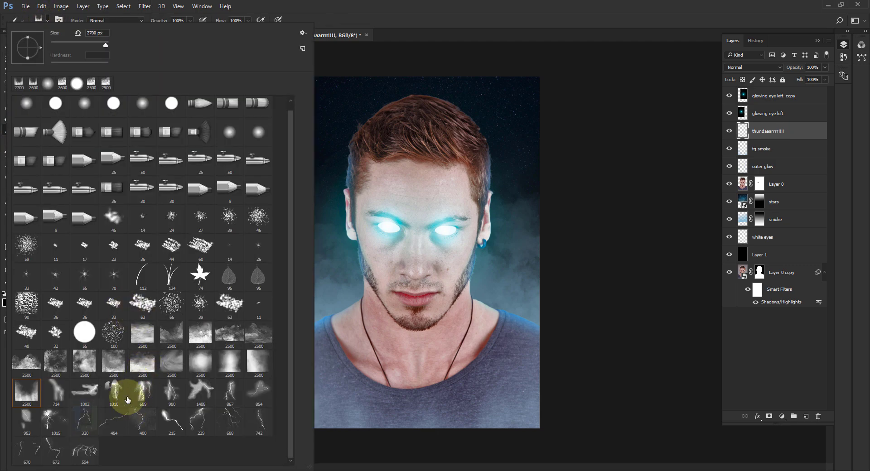
pyautogui.click(117, 425)
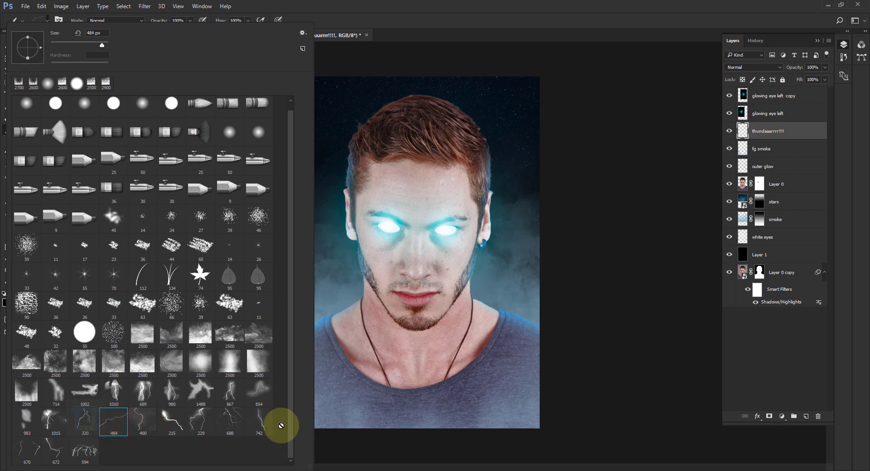
pyautogui.click(262, 419)
# Try stamping a black lightning bolt from the eye down the cheek, and undo the test stamps.
pyautogui.click(428, 143)
pyautogui.hotkey('ctrl', 'z')
pyautogui.click(383, 263)
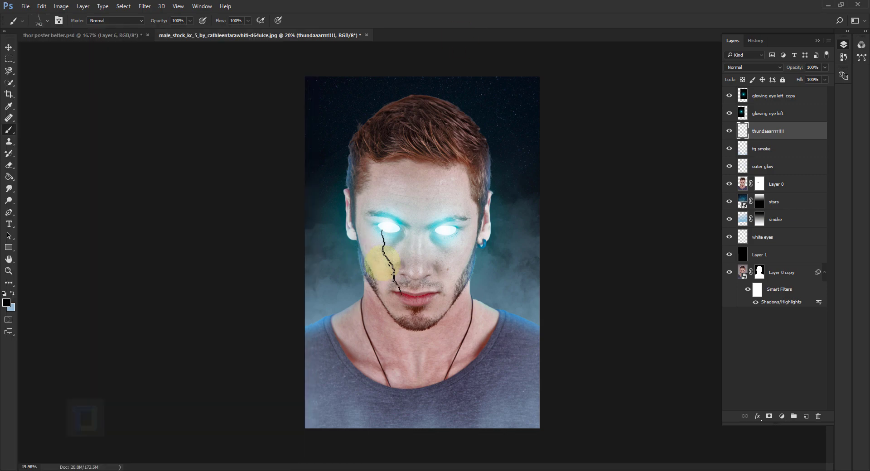
pyautogui.hotkey('ctrl', 'z')
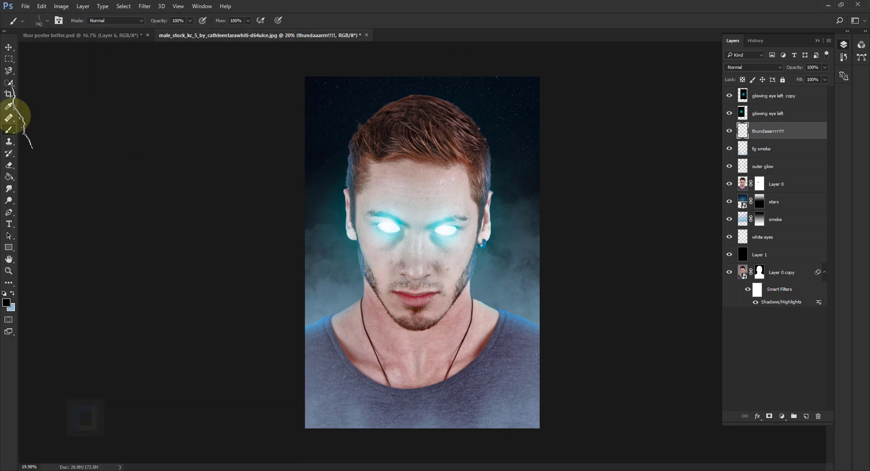
# Rotate the lightning brush tip to an angle of -115° in the Brush Tip Shape settings.
pyautogui.click(47, 23)
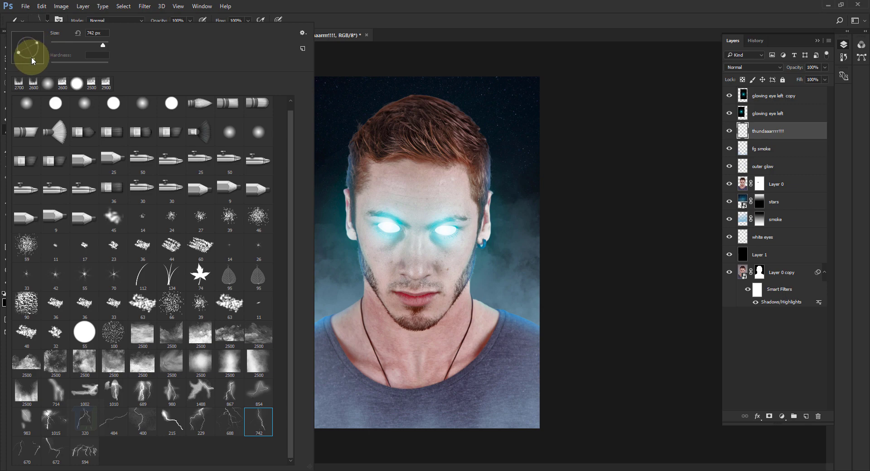
pyautogui.click(279, 7)
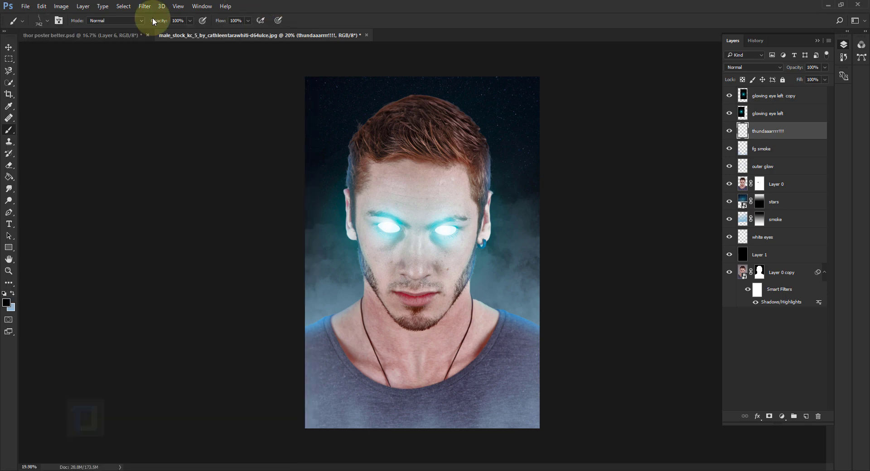
pyautogui.click(59, 21)
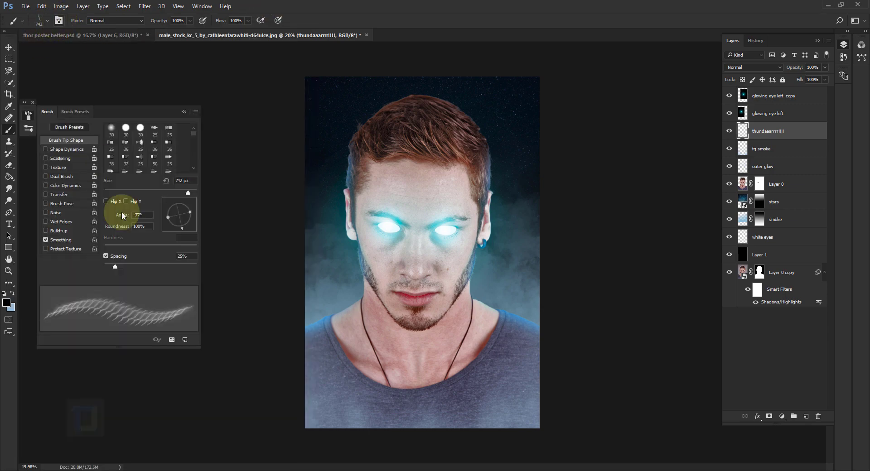
pyautogui.moveTo(175, 229); pyautogui.dragTo(176, 232)
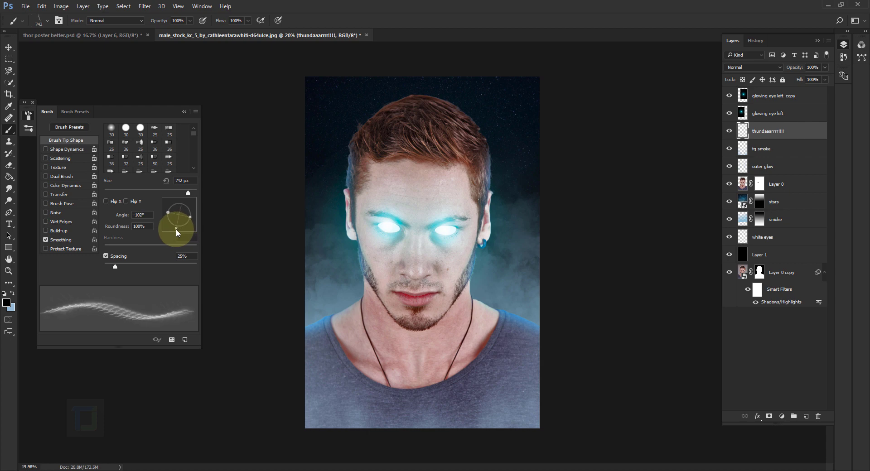
pyautogui.moveTo(175, 232); pyautogui.dragTo(174, 229)
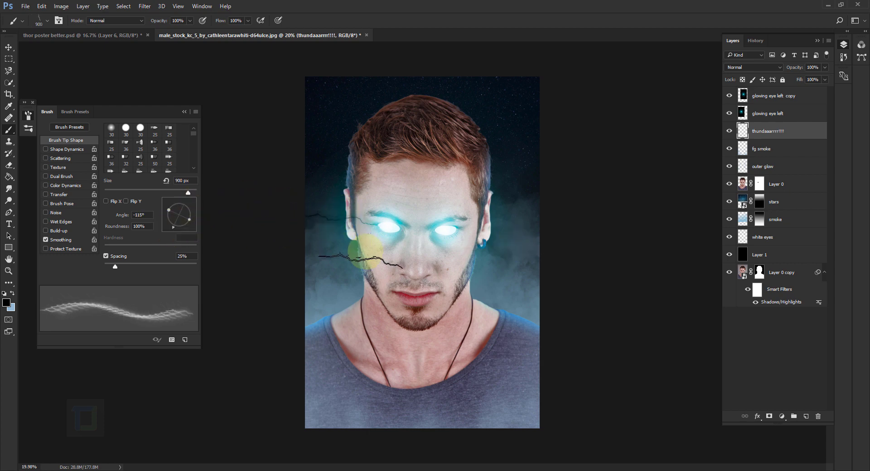
# Set the foreground colour to white and stamp a 900 px lightning bolt from the viewer's-left eye out to the poster edge.
pyautogui.click(8, 306)
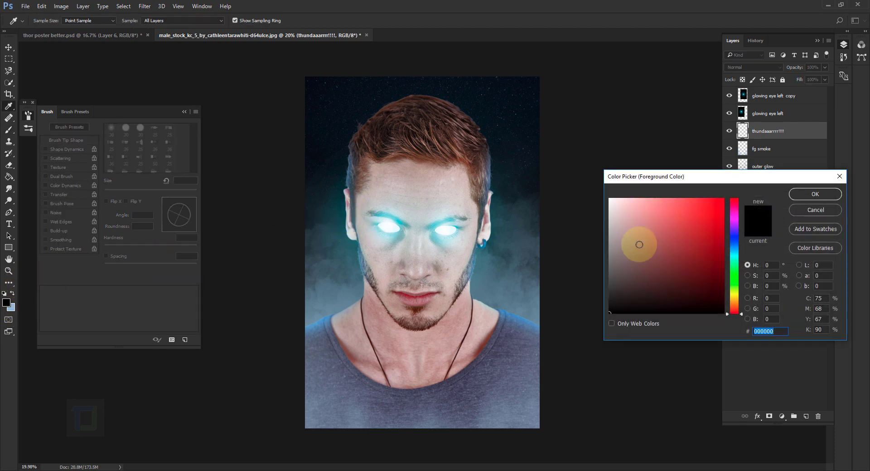
pyautogui.moveTo(637, 248); pyautogui.dragTo(565, 162)
pyautogui.click(816, 195)
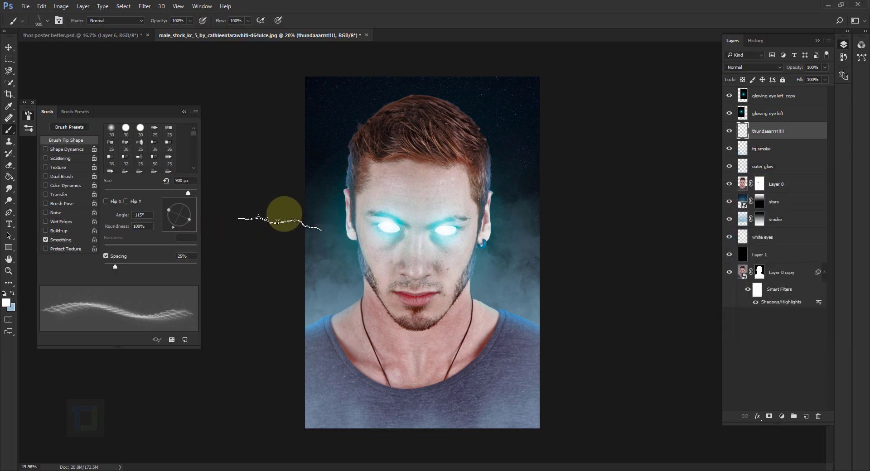
pyautogui.click(340, 212)
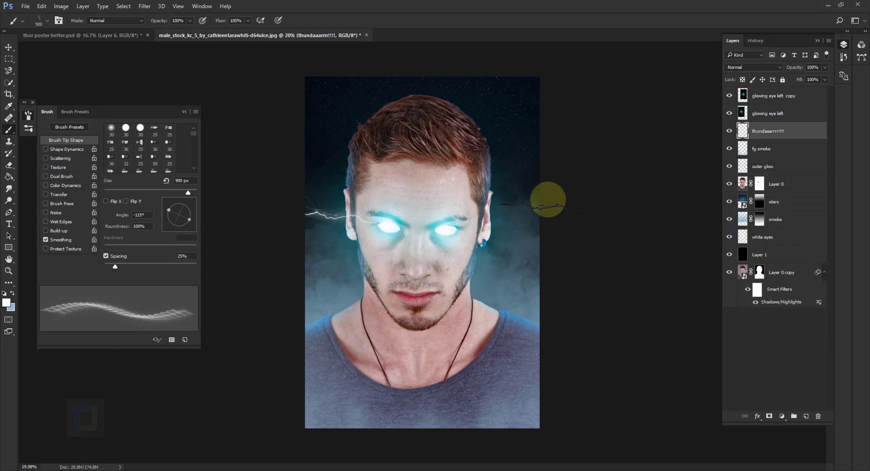
# Add an Outer Glow style to the thundaaarrrr!!!! layer with Screen mode, colour 107ff4, 100% opacity and 35 px size.
pyautogui.rightClick(815, 132)
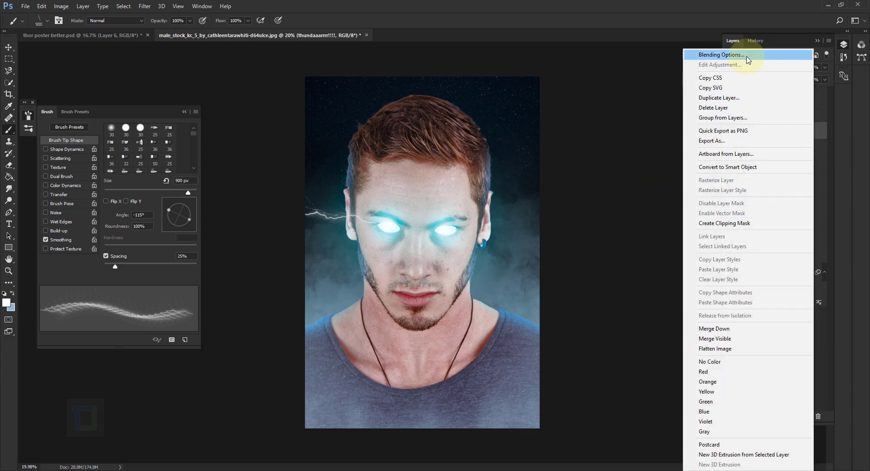
pyautogui.press('Escape')
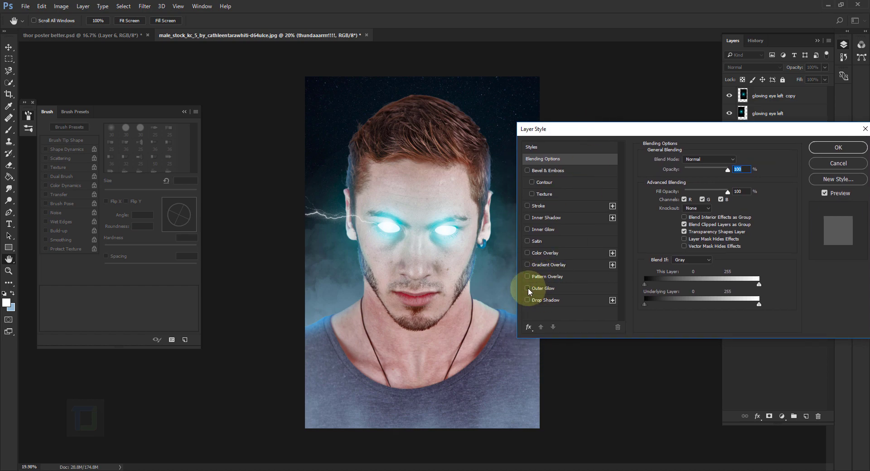
pyautogui.click(527, 288)
pyautogui.click(546, 288)
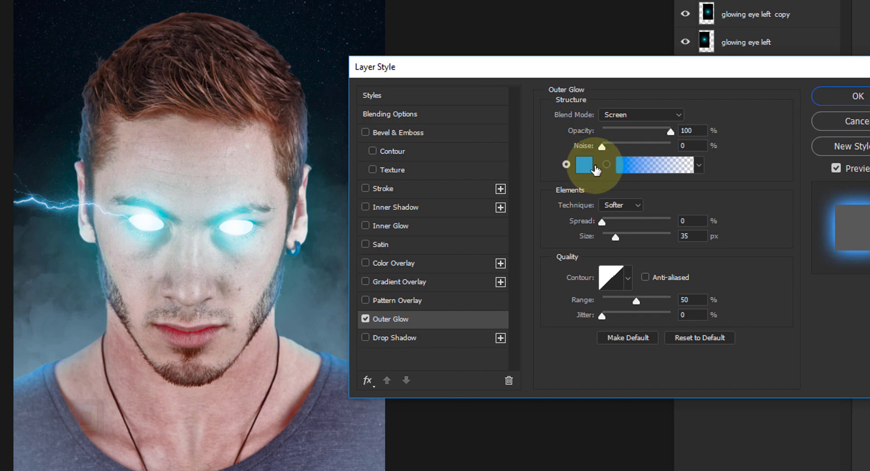
pyautogui.click(584, 167)
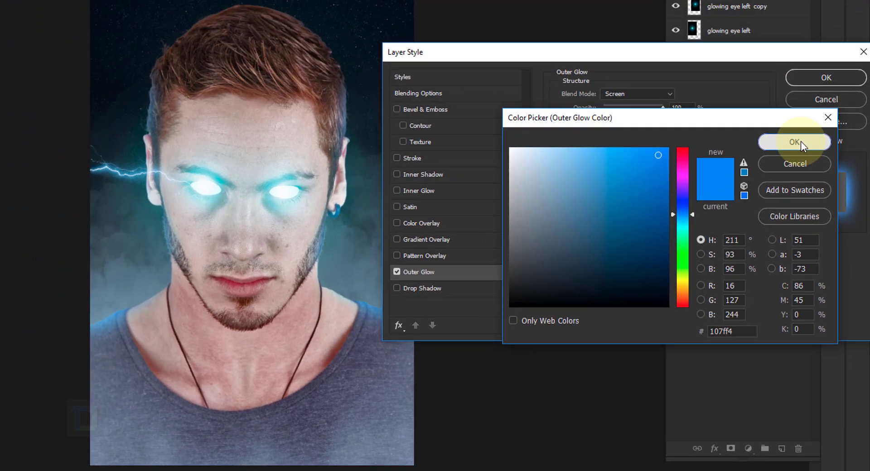
pyautogui.click(778, 26)
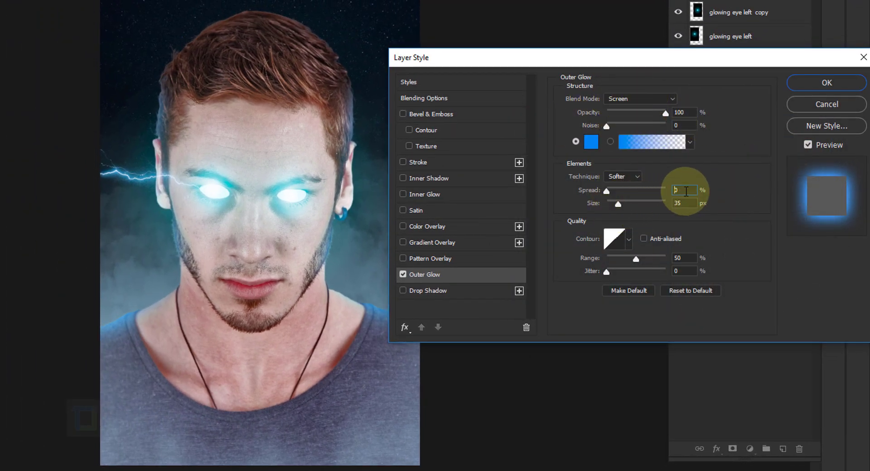
pyautogui.click(618, 204)
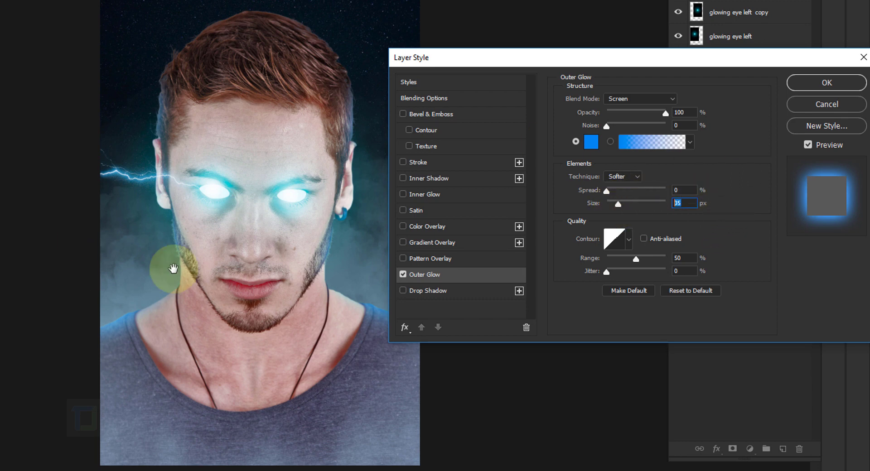
pyautogui.click(807, 83)
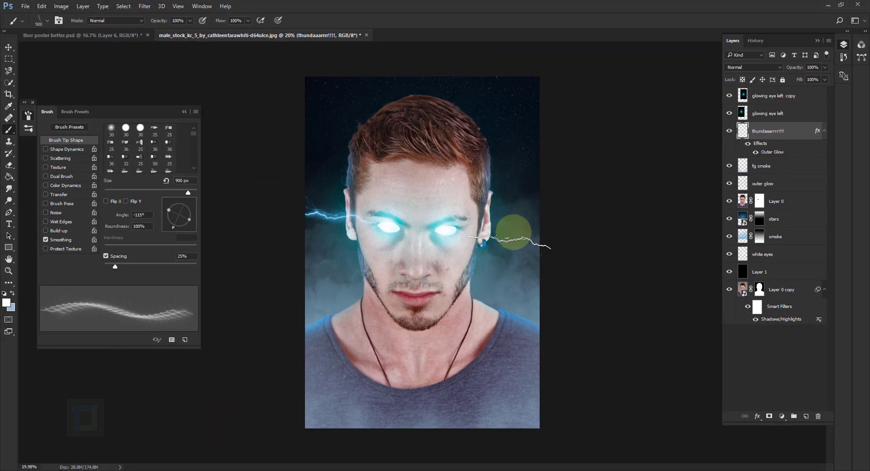
# Stamp a branching lightning bolt from the other eye to the opposite poster edge, using a 1250 px tip at 109°.
pyautogui.click(47, 20)
pyautogui.doubleClick(117, 431)
pyautogui.moveTo(183, 193); pyautogui.dragTo(176, 203)
pyautogui.press(']')
pyautogui.press(']')
pyautogui.press(']')
pyautogui.press(']')
pyautogui.press(']')
pyautogui.press(']')
pyautogui.press(']')
pyautogui.press(']')
pyautogui.press(']')
pyautogui.click(525, 206)
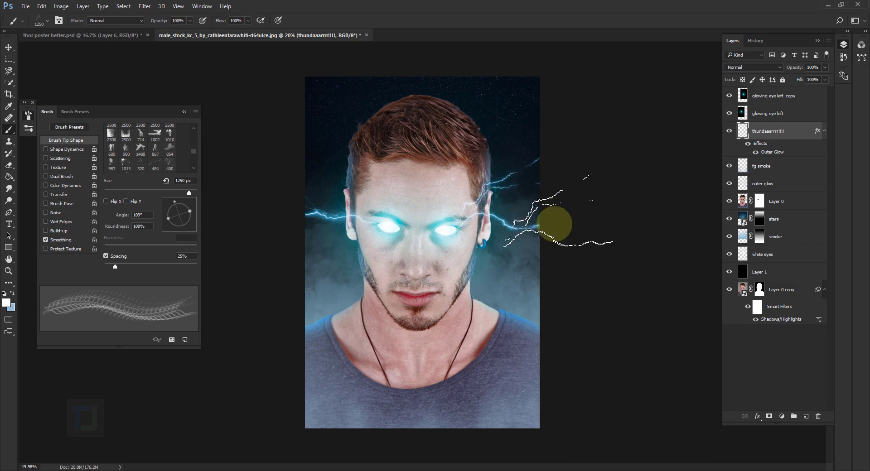
# Erase the extra upper lightning branches beside the ear with a hard round 1000 px eraser.
pyautogui.click(9, 166)
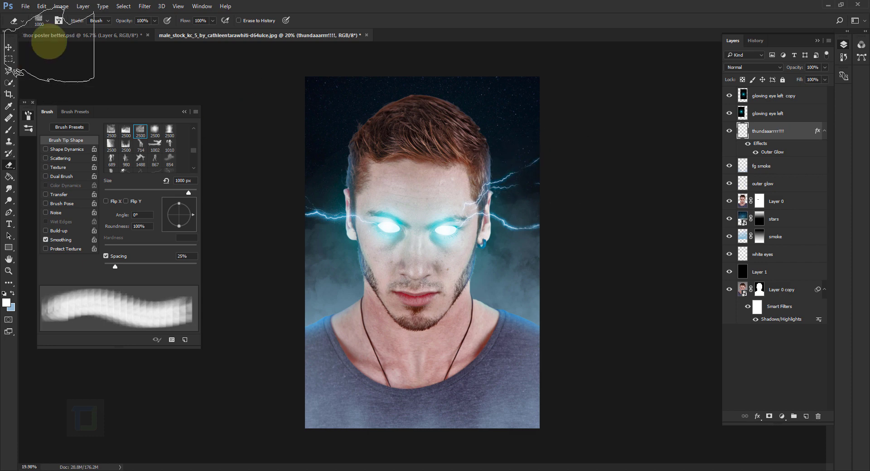
pyautogui.click(48, 20)
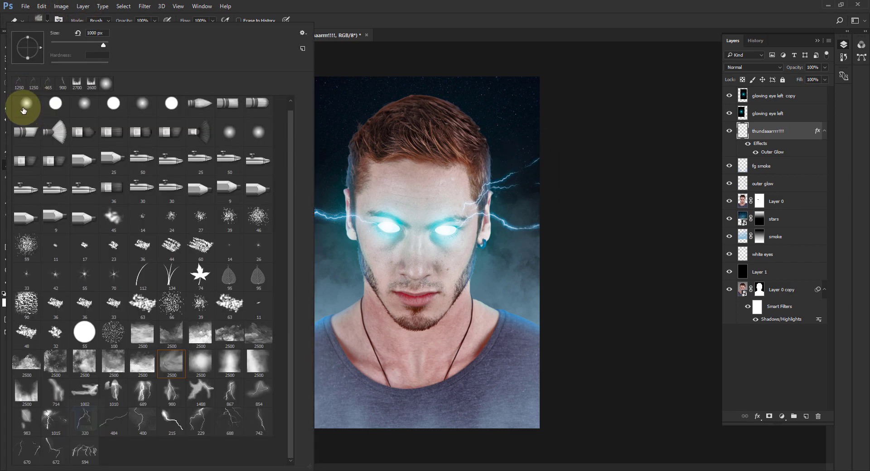
pyautogui.scroll(1, 32, 116)
pyautogui.click(27, 111)
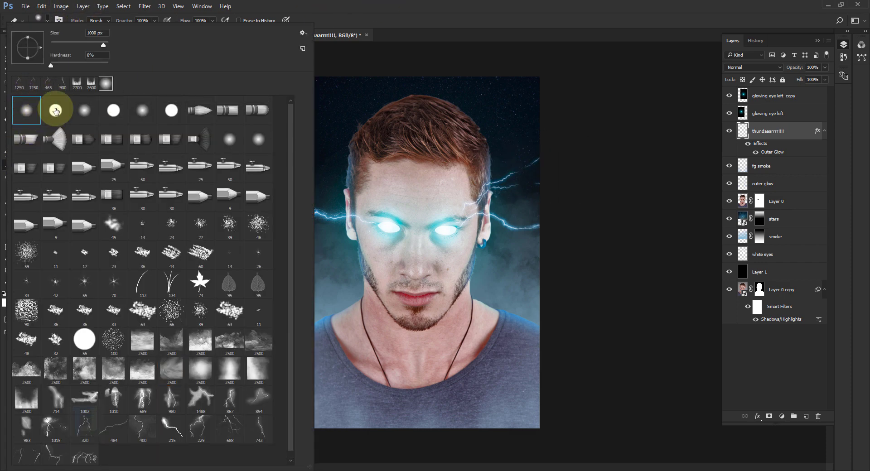
pyautogui.press('F5')
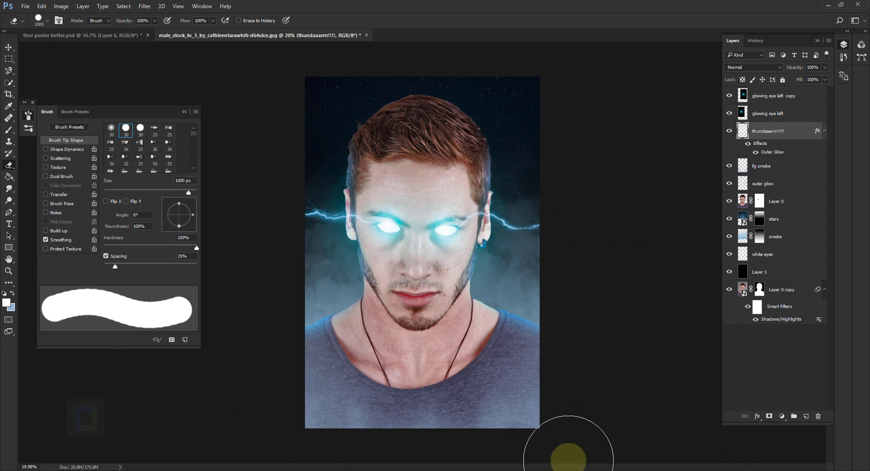
# Stamp a lightning bolt across the viewer's-left side of the shirt with the 688 px bolt brush at 1250 px and 114°.
pyautogui.click(40, 20)
pyautogui.doubleClick(230, 424)
pyautogui.press('b')
pyautogui.click(192, 230)
pyautogui.moveTo(192, 230); pyautogui.dragTo(184, 202)
pyautogui.click(358, 390)
# Stamp lightning bolts on the viewer's-right side of the shirt, enlarging the brush to 1500 px at an angle of -145°.
pyautogui.click(40, 20)
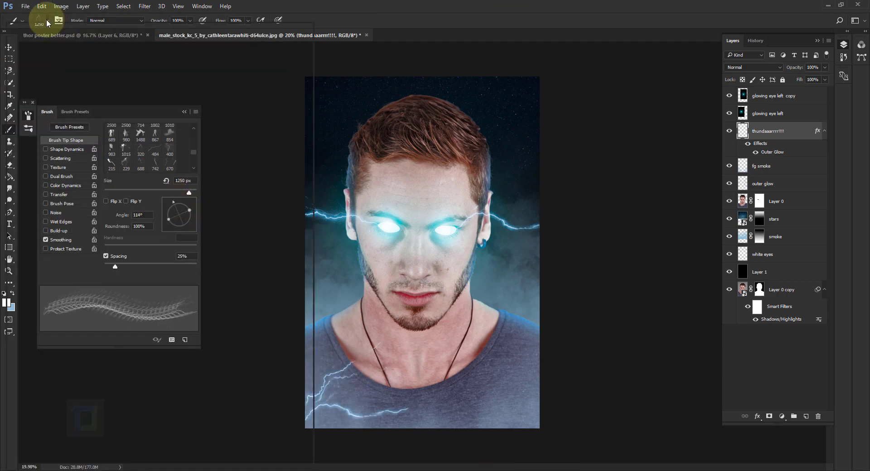
pyautogui.click(504, 388)
pyautogui.press(']')
pyautogui.press(']')
pyautogui.press(']')
pyautogui.press(']')
pyautogui.press(']')
pyautogui.press(']')
pyautogui.press(']')
pyautogui.press(']')
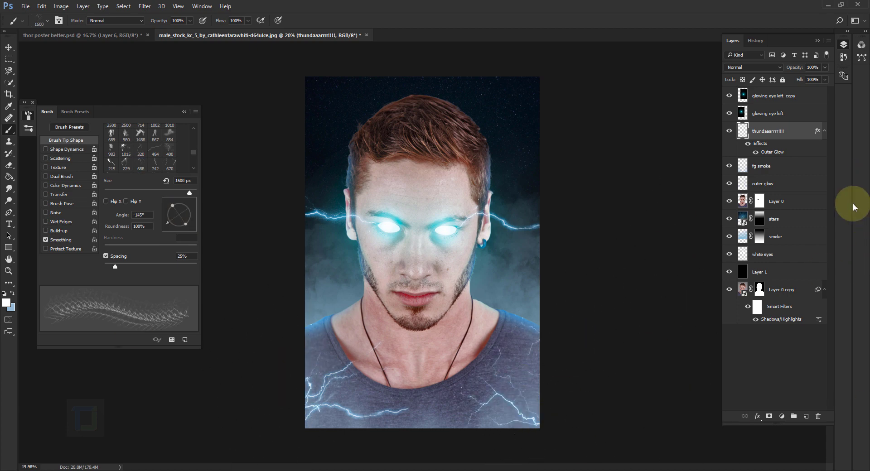
# Create a new layer directly above the stars layer and name it "thundaaarrr back side".
pyautogui.click(788, 221)
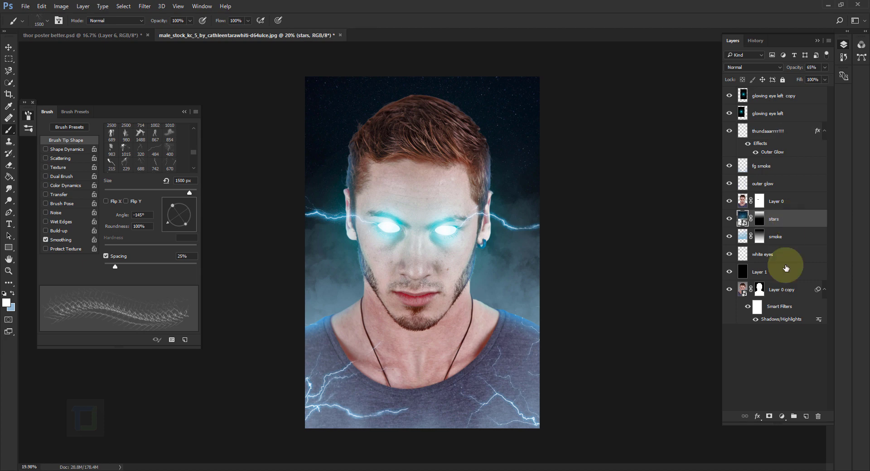
pyautogui.click(806, 416)
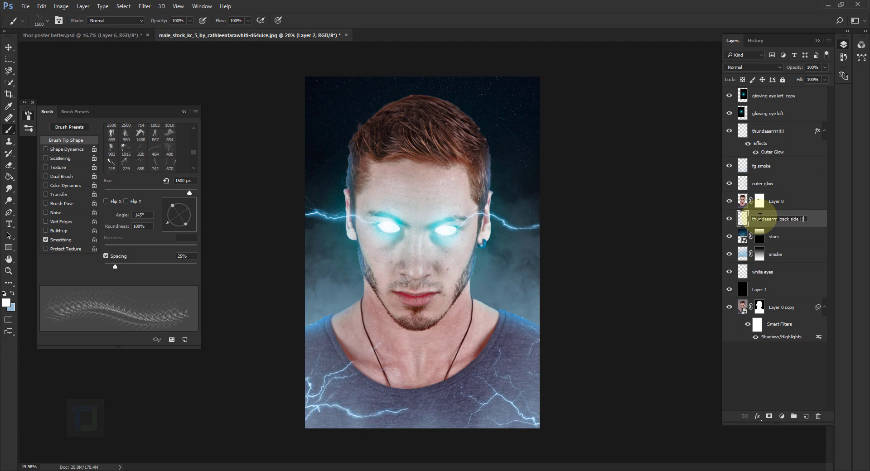
pyautogui.press('BackSpace')
pyautogui.press('BackSpace')
pyautogui.press('BackSpace')
pyautogui.press('Return')
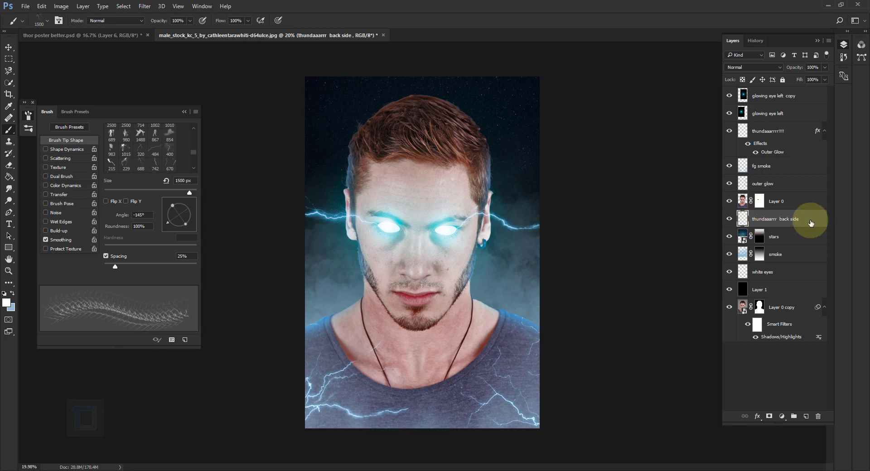
# Stamp white lightning bolts in the background on both sides of the neck, using different bolt brushes including the 670 px one at 1400 px.
pyautogui.click(45, 22)
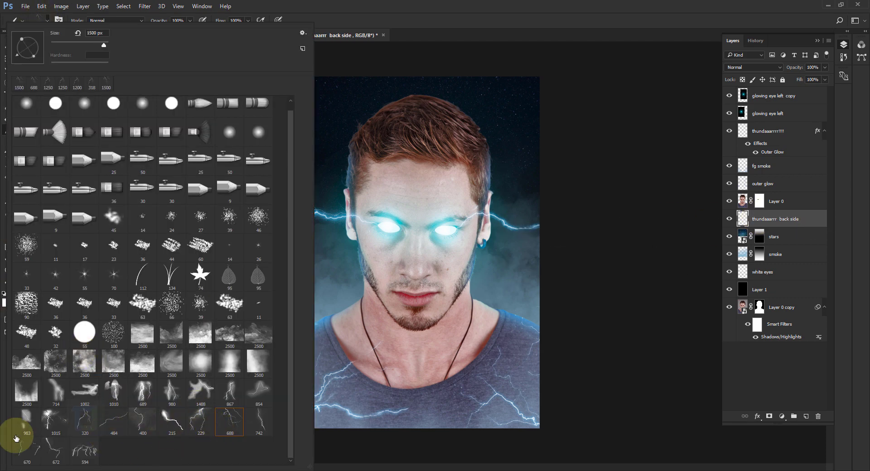
pyautogui.click(82, 419)
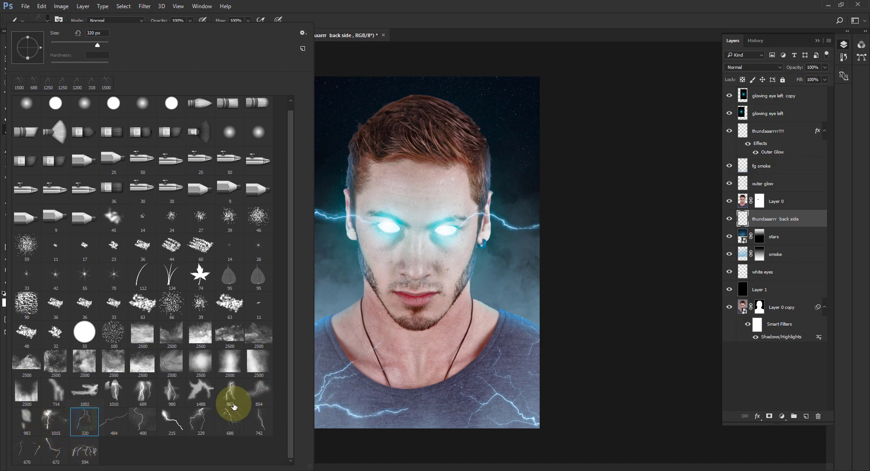
pyautogui.click(200, 419)
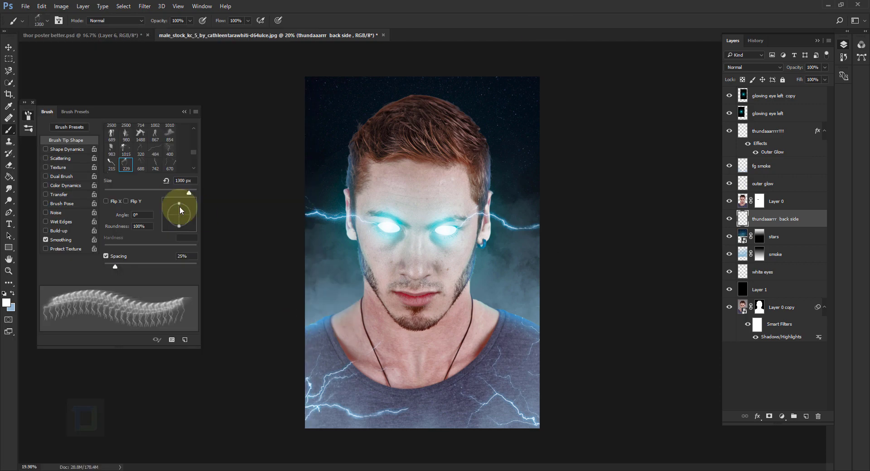
pyautogui.click(236, 421)
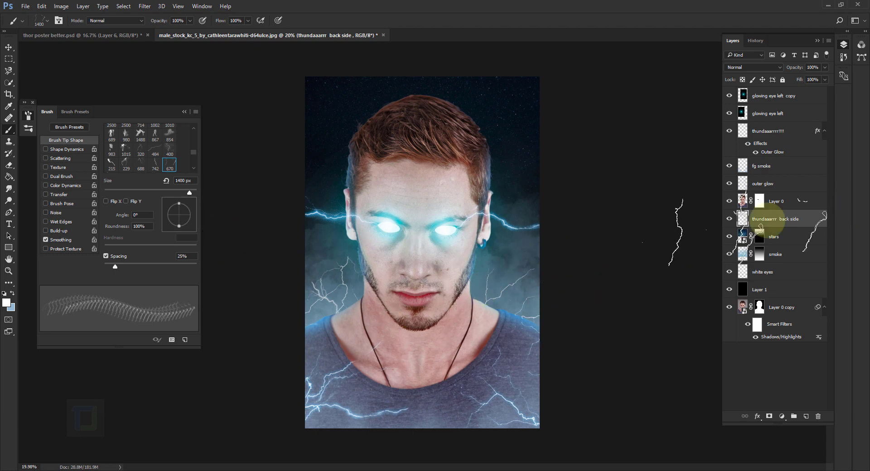
# Copy the Outer Glow style from the thundaaarrrr!!!! layer to the back side lightning layer and set that layer's opacity to 50%.
pyautogui.click(792, 135)
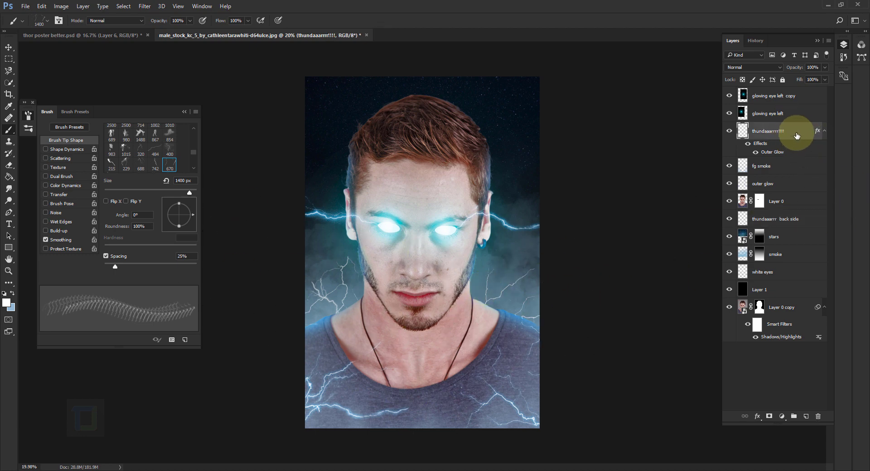
pyautogui.rightClick(797, 131)
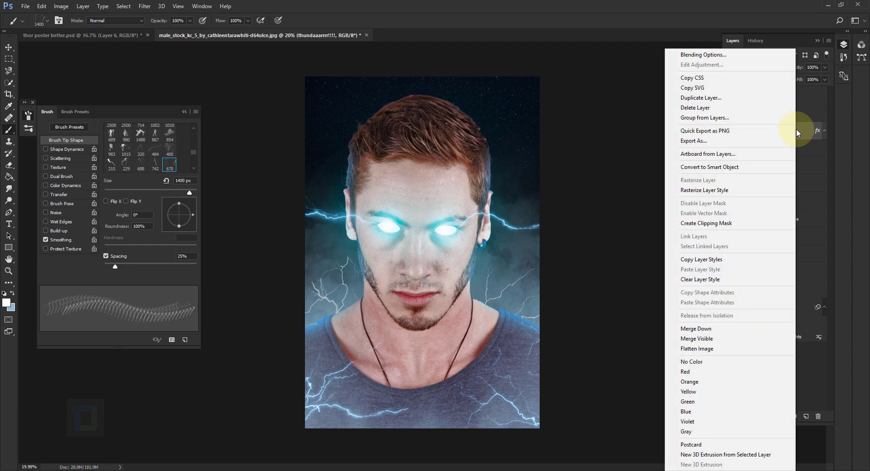
pyautogui.click(739, 260)
pyautogui.click(795, 220)
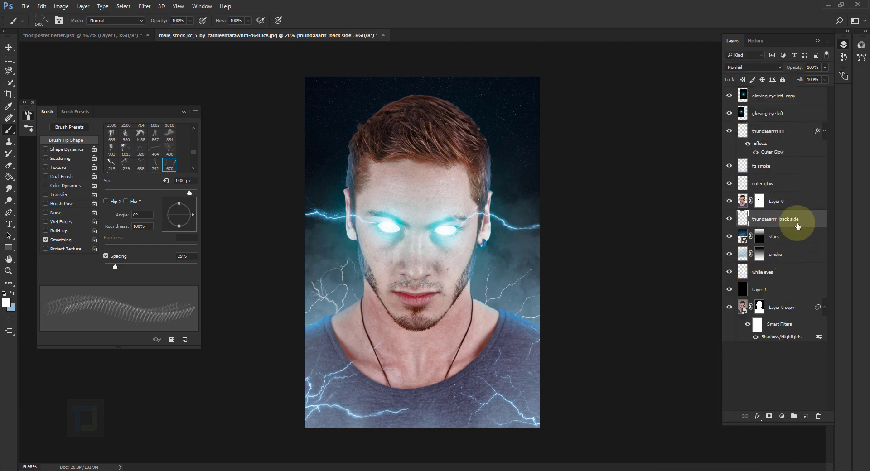
pyautogui.rightClick(807, 219)
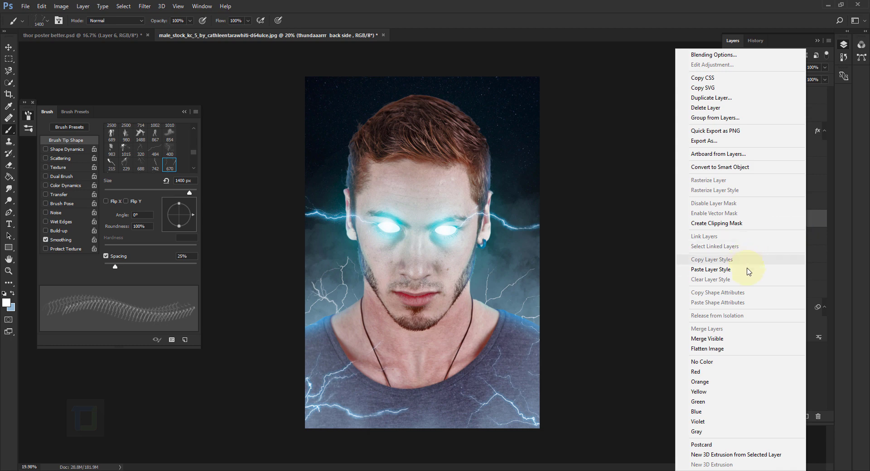
pyautogui.click(748, 269)
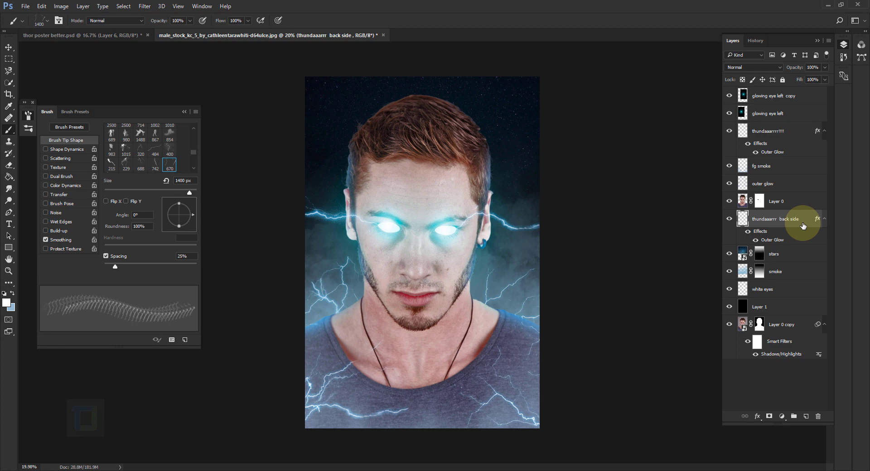
pyautogui.click(790, 67)
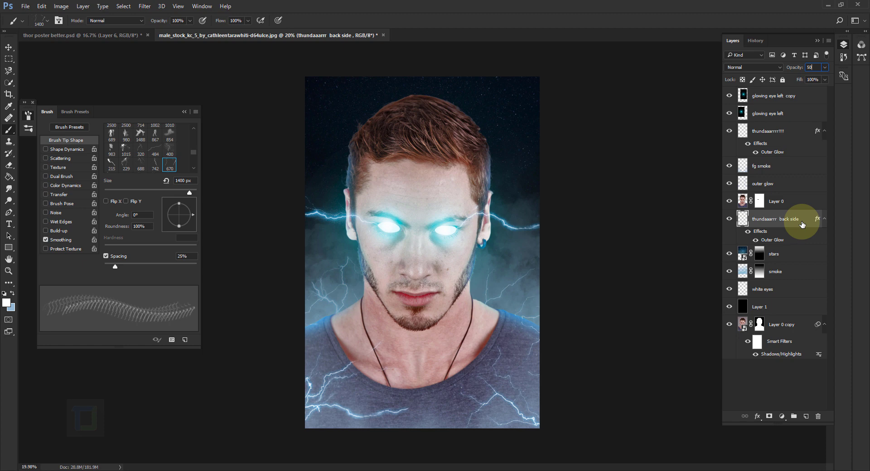
# Add a Selective Color adjustment layer directly above the thundaaarrrr!!!! layer.
pyautogui.click(775, 132)
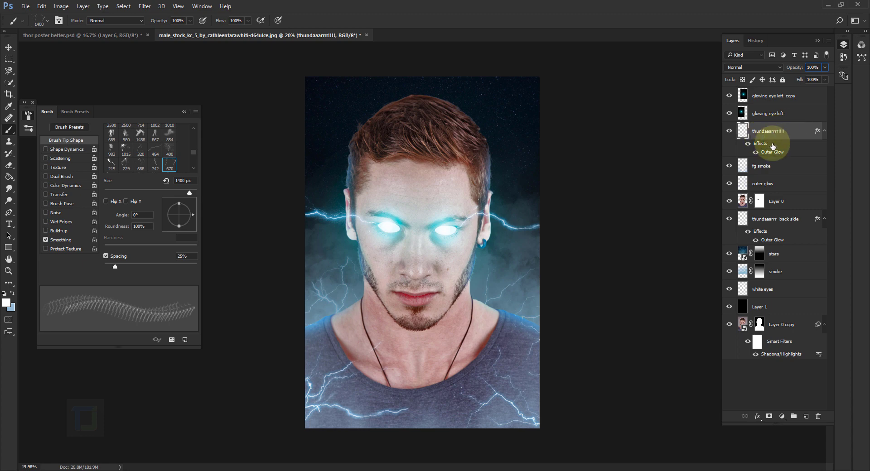
pyautogui.click(782, 416)
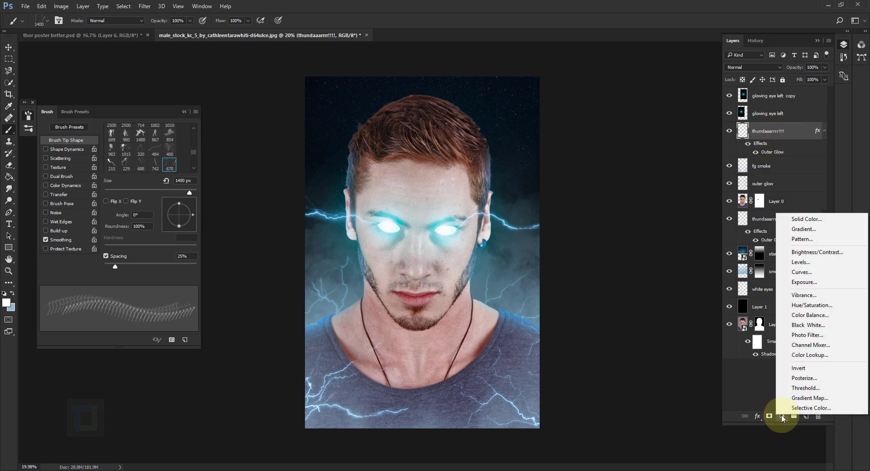
pyautogui.click(811, 408)
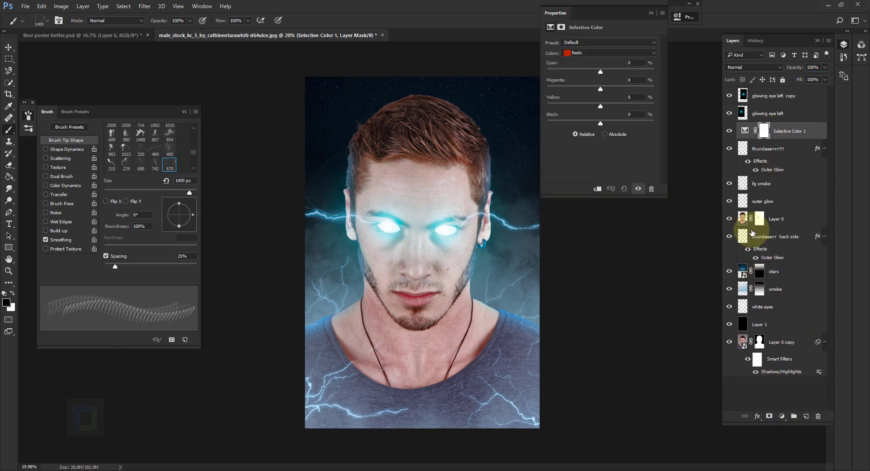
# Set the cyan amount of the Reds to +100% in the Selective Color adjustment.
pyautogui.click(748, 132)
pyautogui.click(602, 52)
pyautogui.click(591, 59)
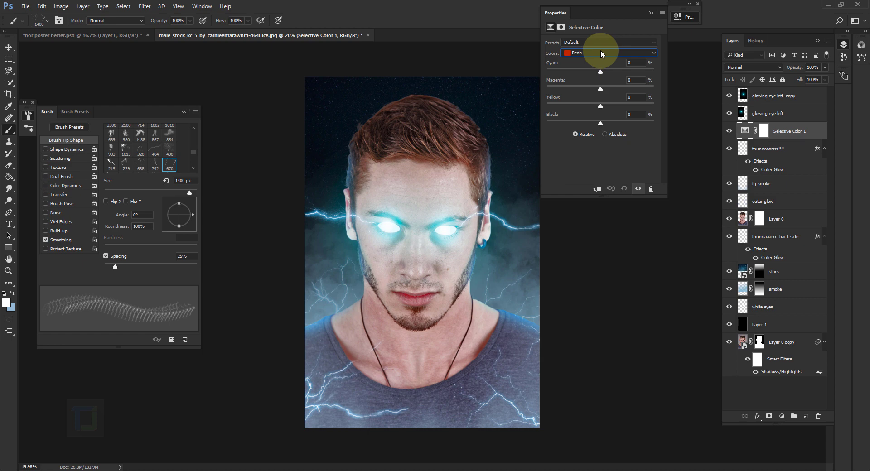
pyautogui.moveTo(601, 72); pyautogui.dragTo(684, 71)
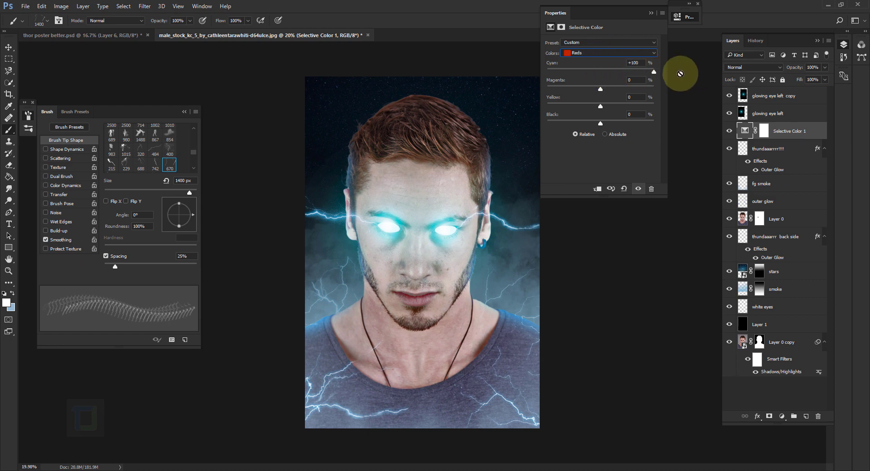
# Set the Reds to -14% magenta and -8% yellow in the Selective Color adjustment.
pyautogui.click(604, 84)
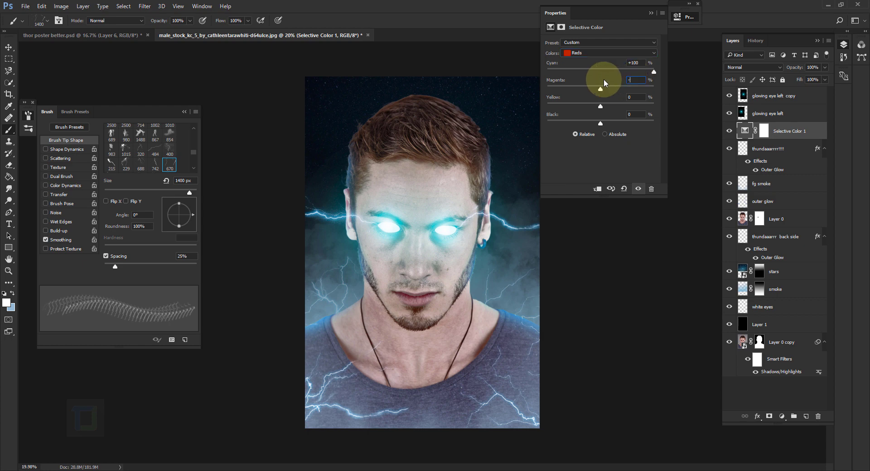
pyautogui.click(631, 97)
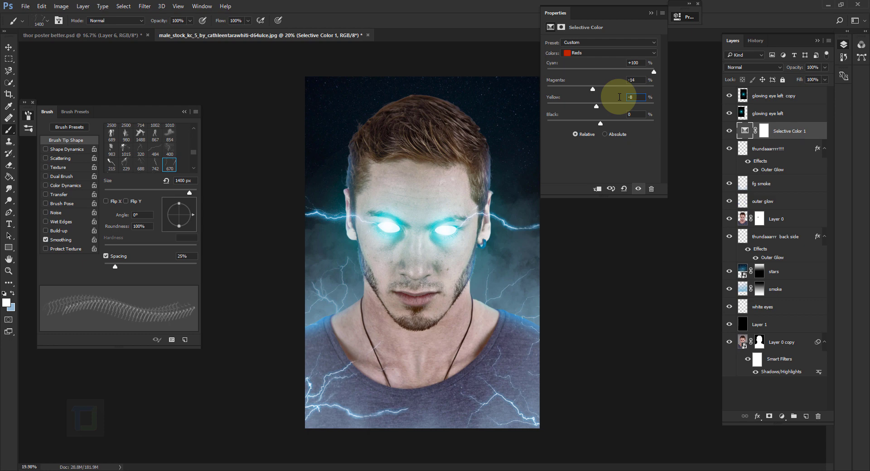
pyautogui.press('Return')
pyautogui.click(636, 115)
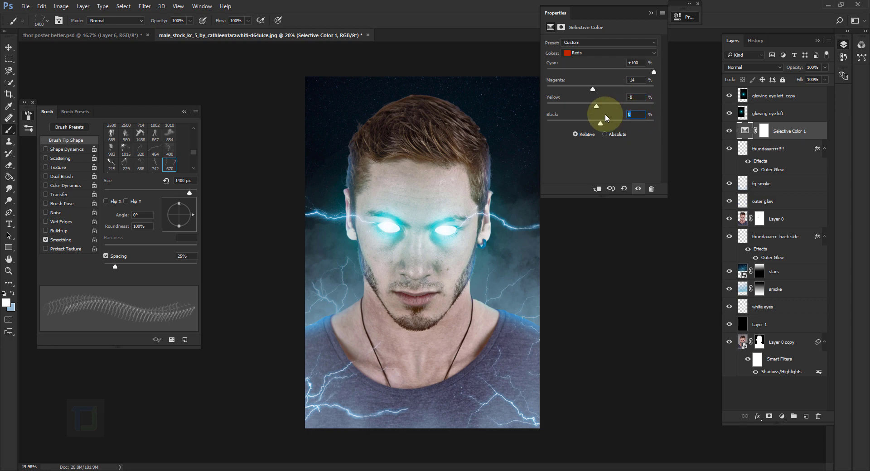
# Set the cyan amount of the Yellows to 4% in the Selective Color adjustment.
pyautogui.click(605, 51)
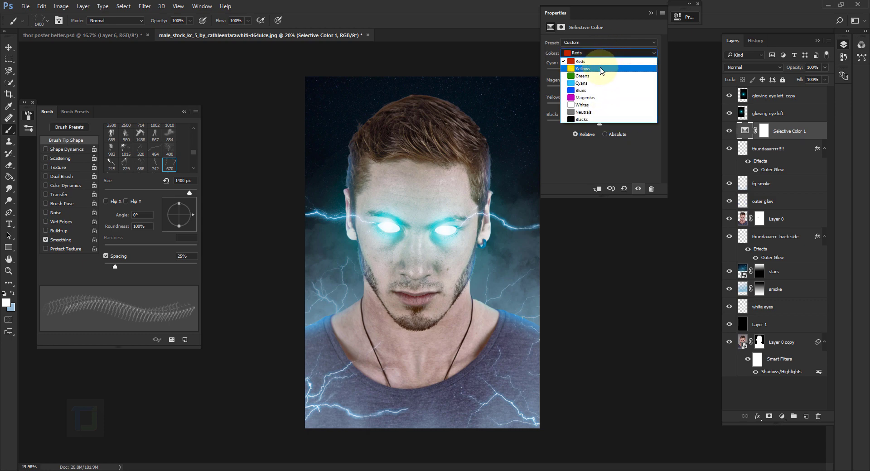
pyautogui.click(600, 67)
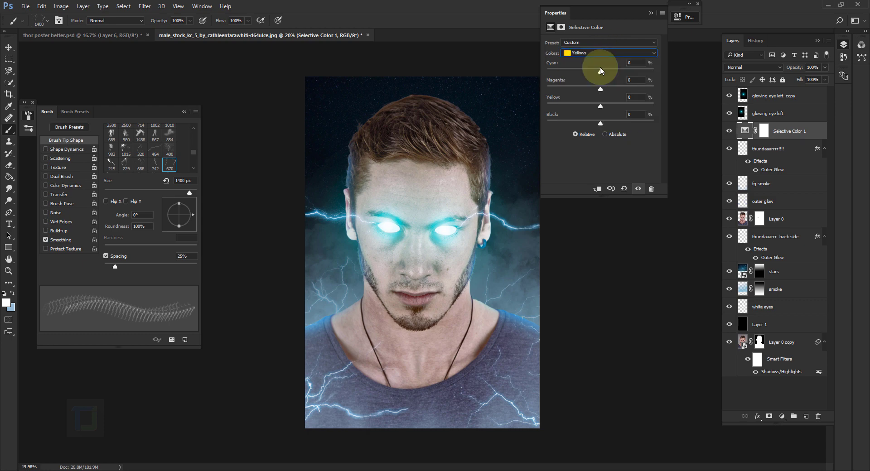
pyautogui.click(637, 61)
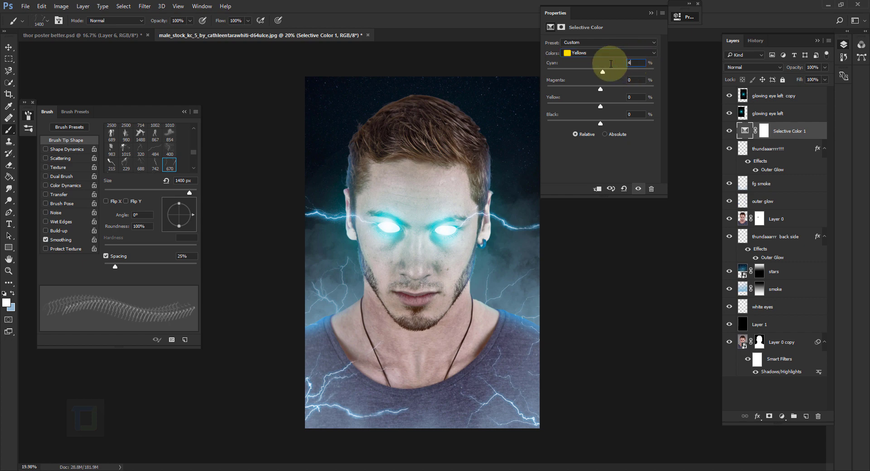
# Set the Neutrals to 15% cyan, -26% yellow and 5% black in the Selective Color adjustment.
pyautogui.click(600, 51)
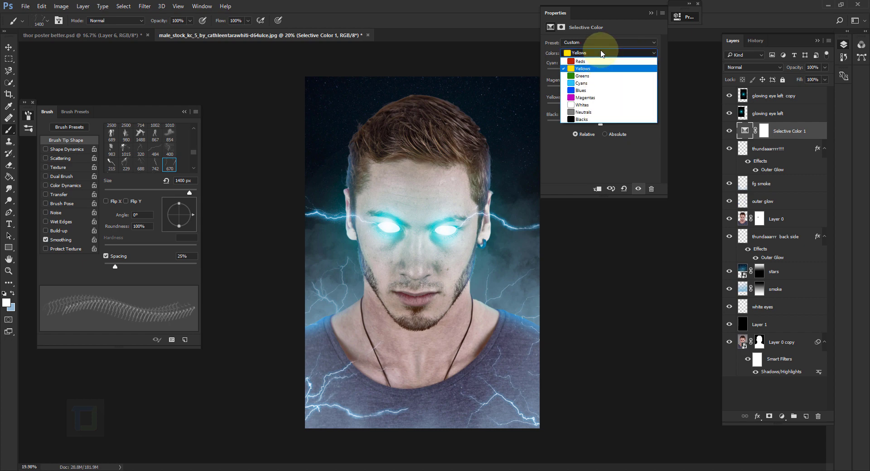
pyautogui.click(583, 113)
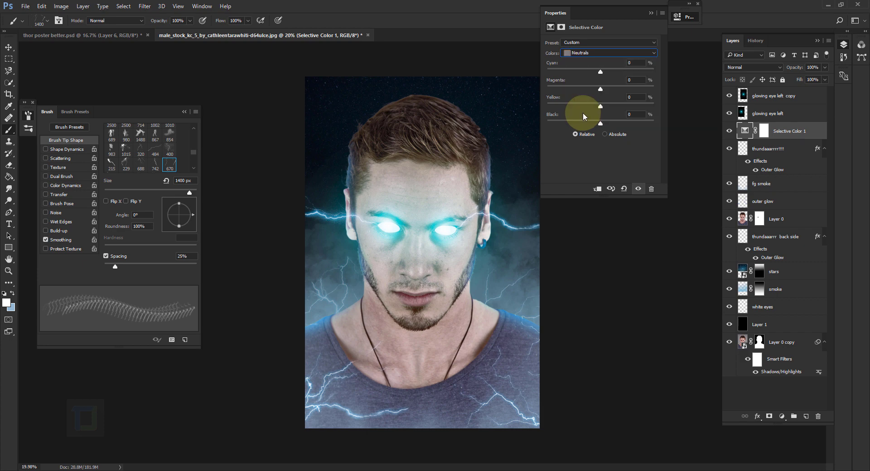
pyautogui.click(629, 62)
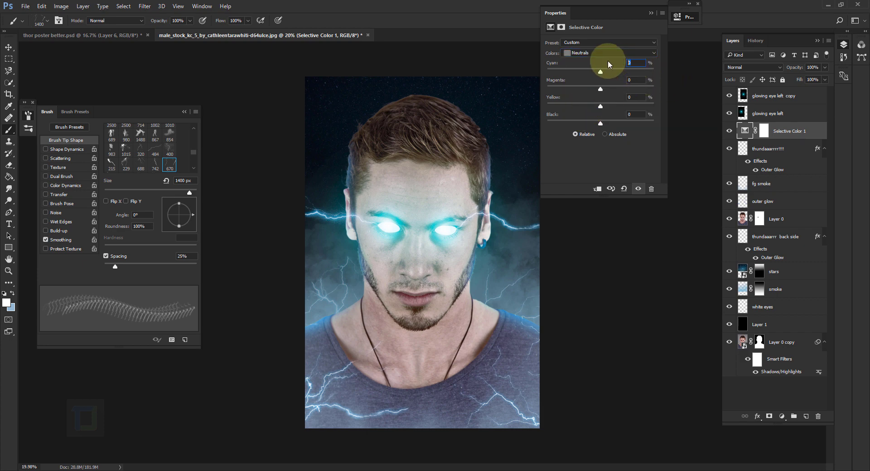
pyautogui.write('15')
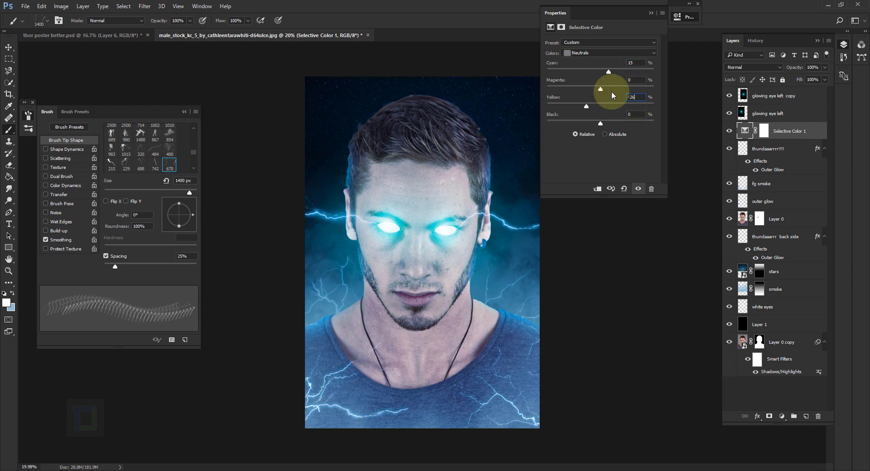
pyautogui.click(636, 114)
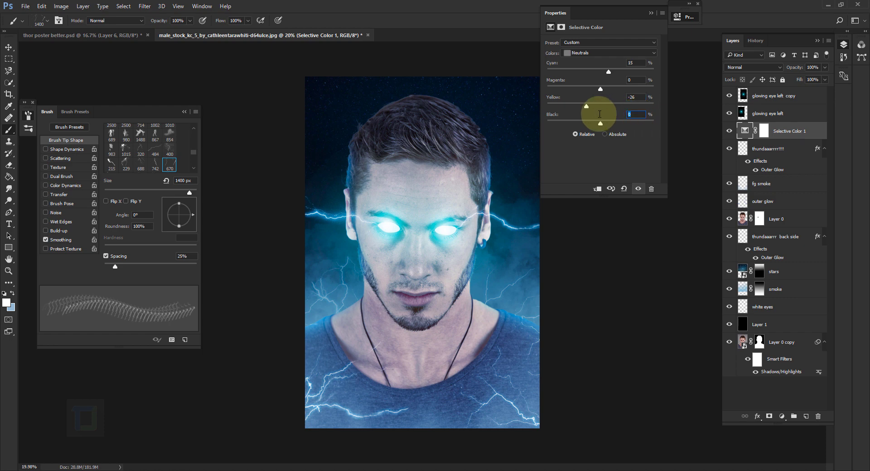
pyautogui.write('5')
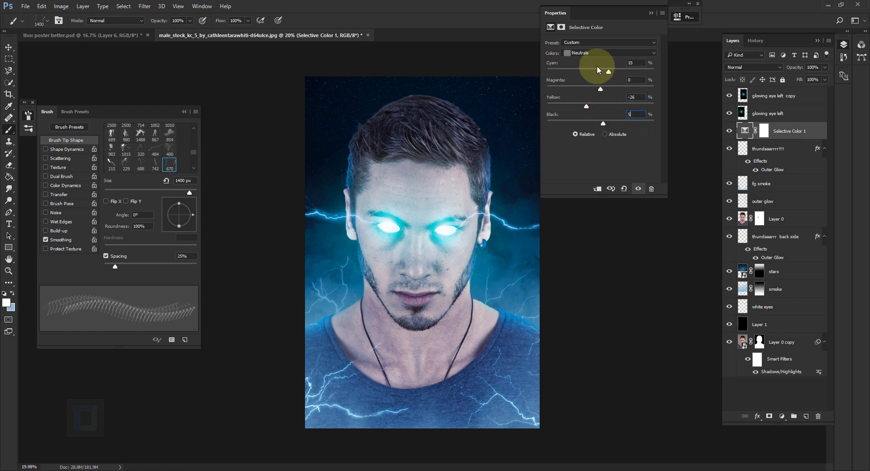
# Set the Blacks to 40% cyan and a negative yellow amount in the Selective Color adjustment.
pyautogui.click(588, 53)
pyautogui.click(578, 120)
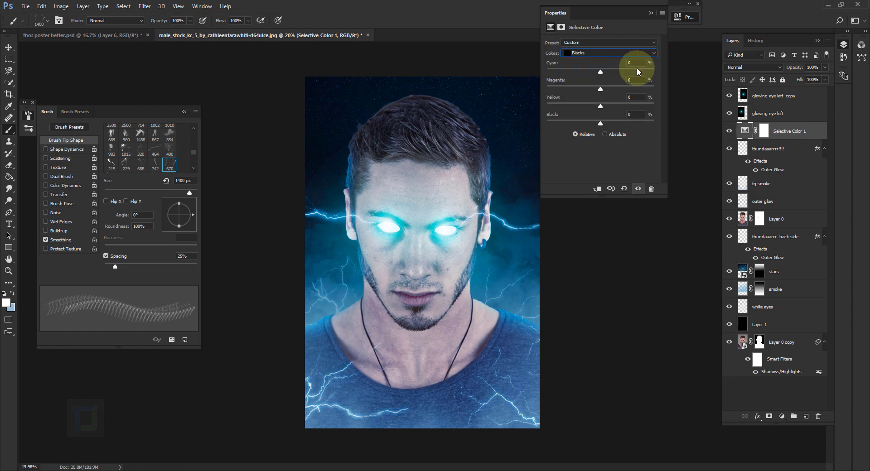
pyautogui.click(637, 63)
pyautogui.write('40')
pyautogui.click(634, 97)
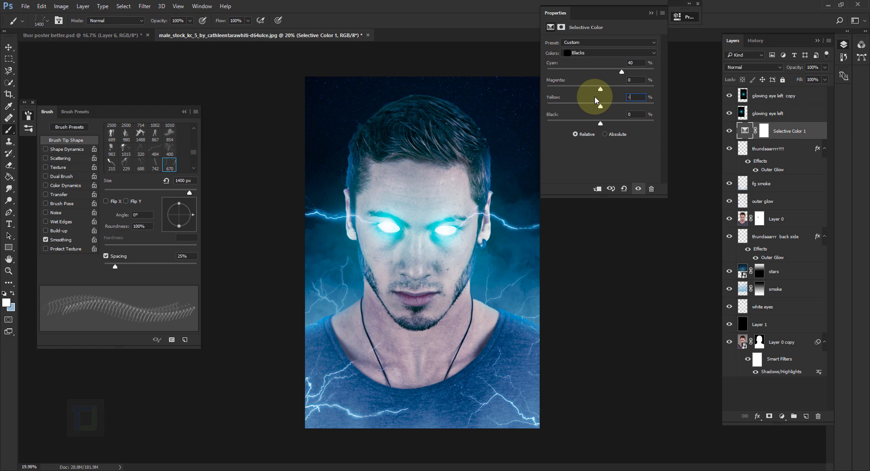
# Collapse the adjustment's settings and reduce the Selective Color 1 layer's opacity to 79%.
pyautogui.click(651, 13)
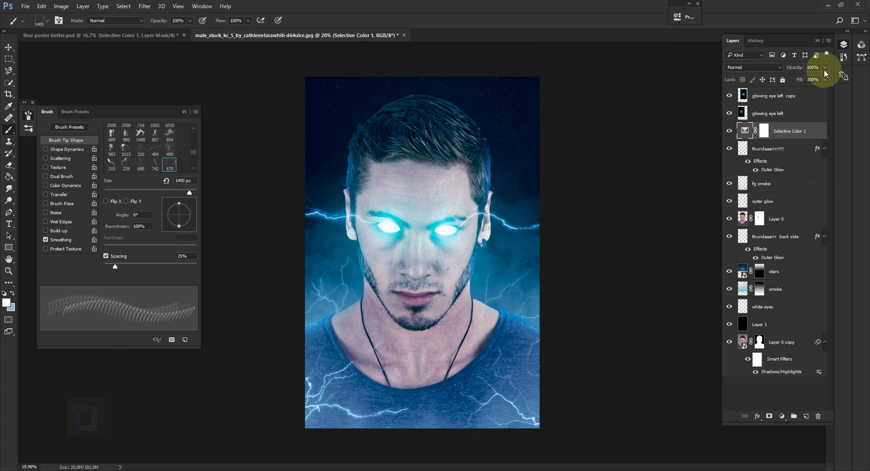
pyautogui.moveTo(815, 80); pyautogui.dragTo(816, 78)
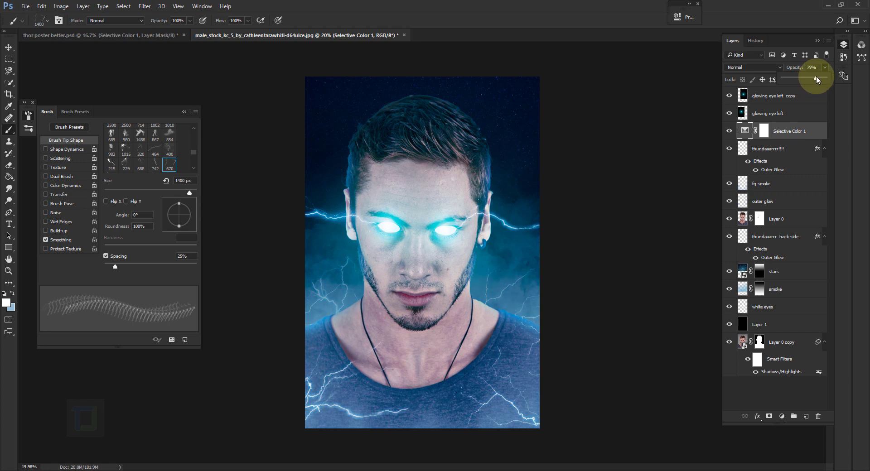
pyautogui.click(811, 132)
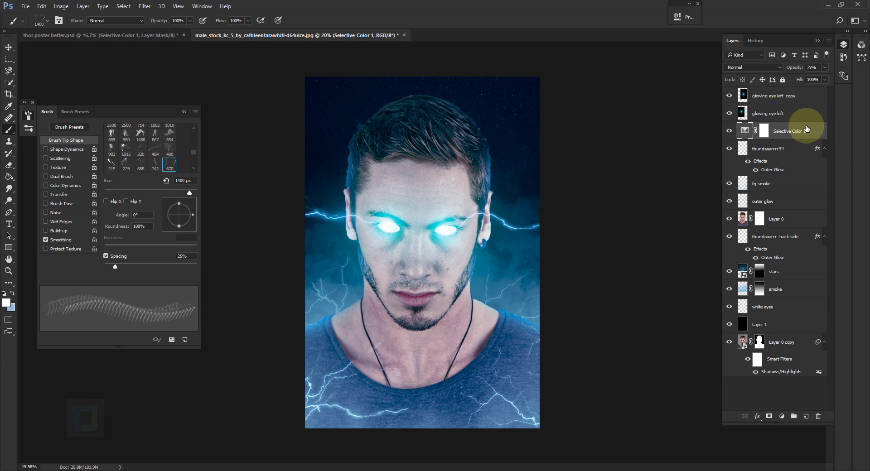
# Add a new layer above the glowing eye left copy layer and stamp all visible layers into it.
pyautogui.click(810, 94)
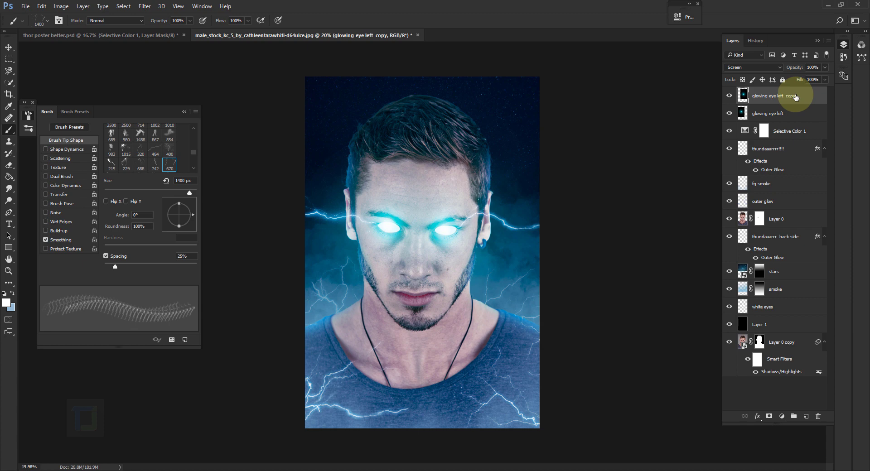
pyautogui.click(806, 416)
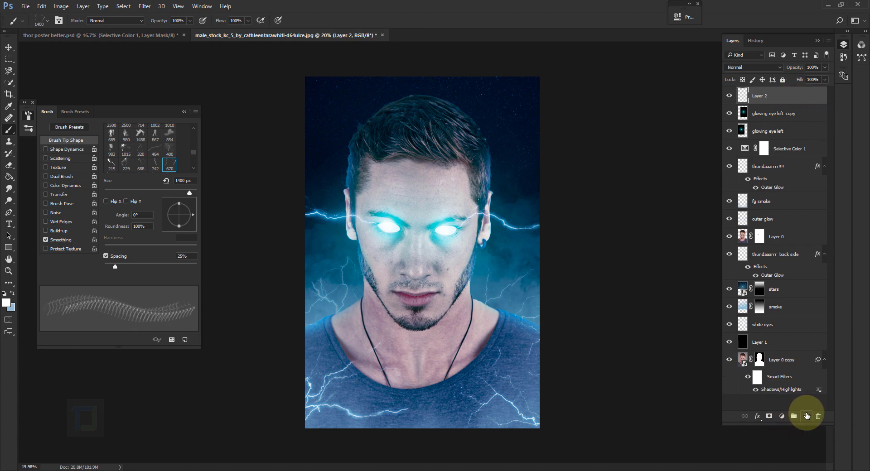
pyautogui.hotkey('ctrl', 'alt', 'shift', 'e')
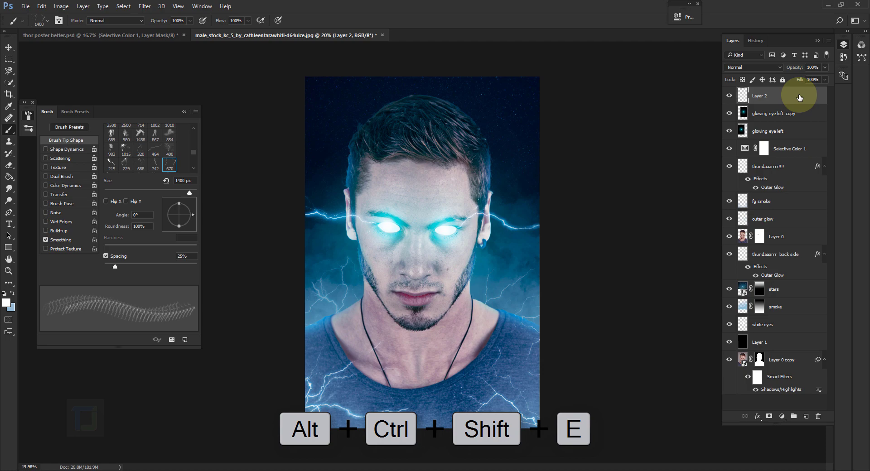
pyautogui.click(9, 46)
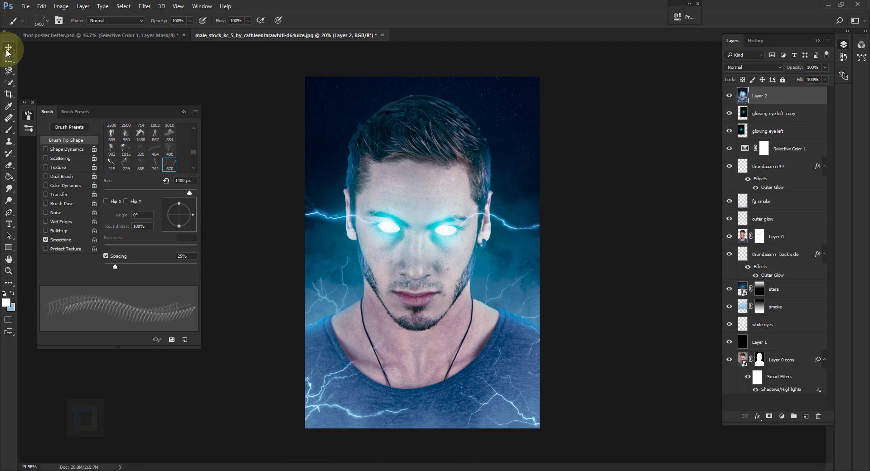
pyautogui.moveTo(396, 195); pyautogui.dragTo(417, 207)
pyautogui.hotkey('ctrl', 'z')
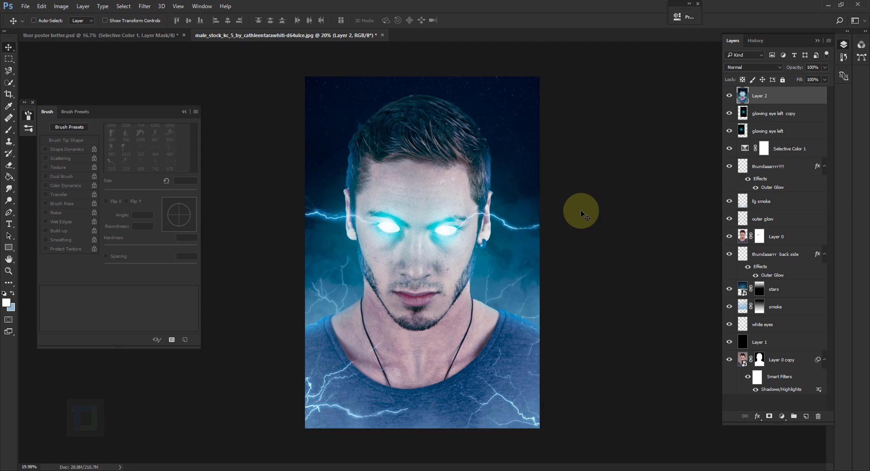
# Apply Motion Blur with a 90° angle and 35 px distance to the stamped Layer 2, and run the filter again.
pyautogui.click(145, 6)
pyautogui.moveTo(184, 107)
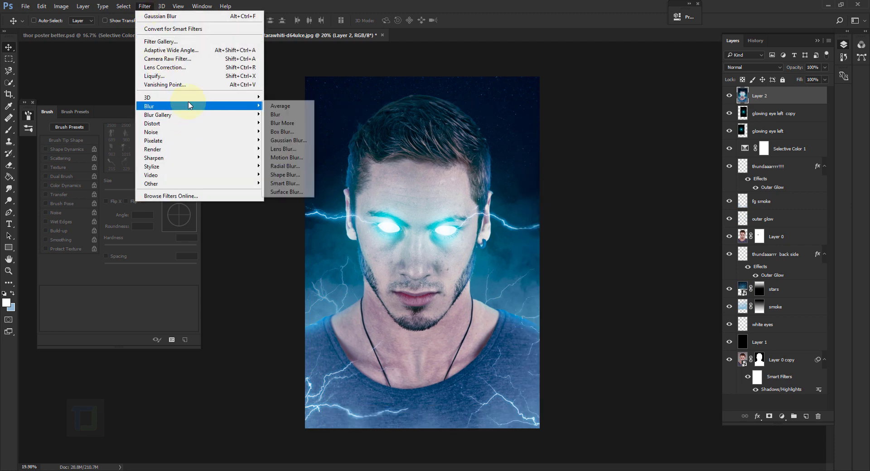
pyautogui.click(297, 158)
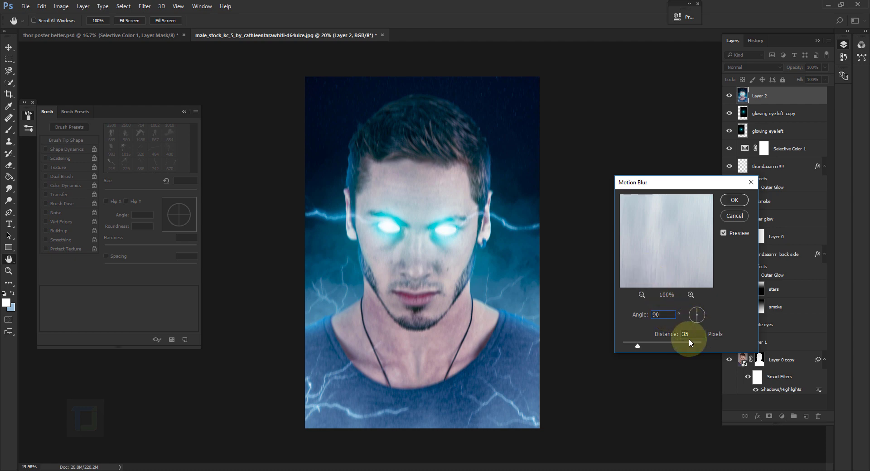
pyautogui.click(734, 200)
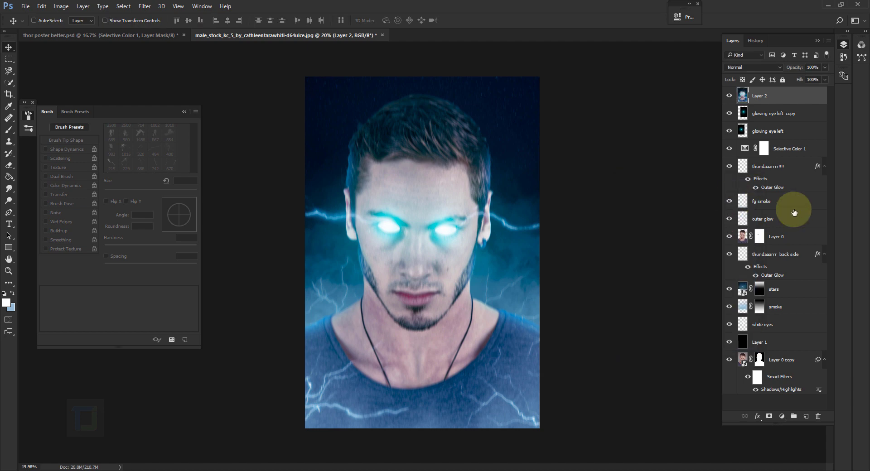
pyautogui.hotkey('ctrl', 'alt', 'f')
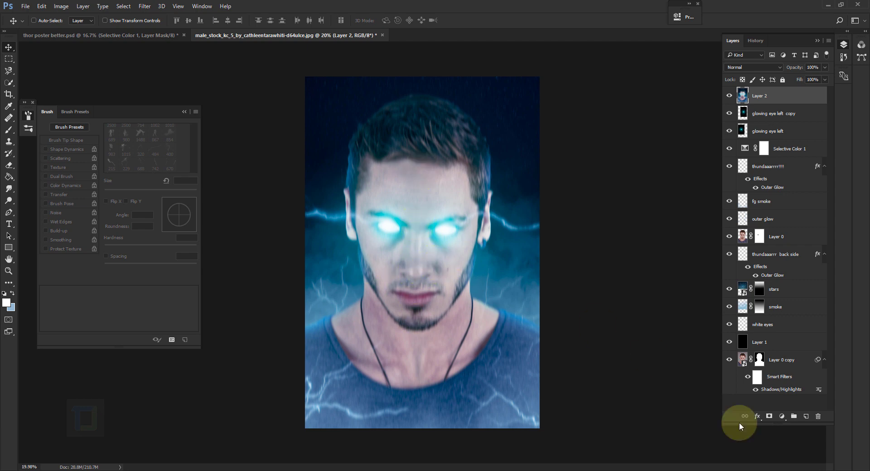
# Add a layer mask to Layer 2 and paint the blur off the face in black with a soft 1400 px round brush.
pyautogui.click(769, 417)
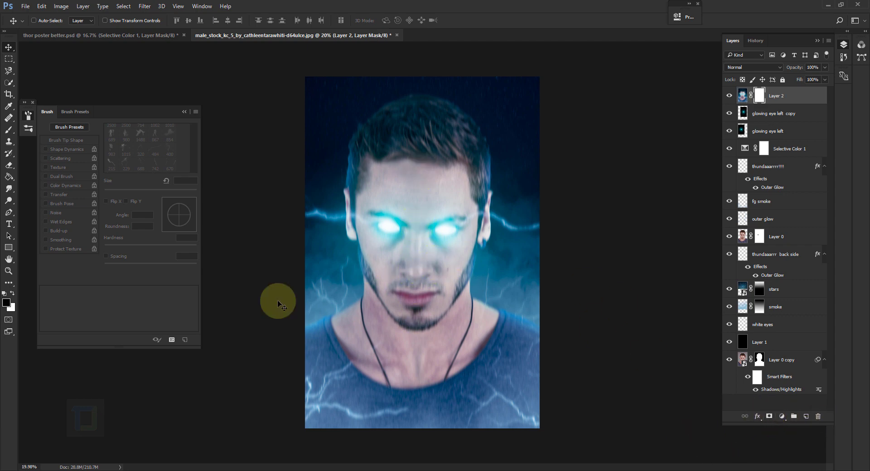
pyautogui.click(8, 131)
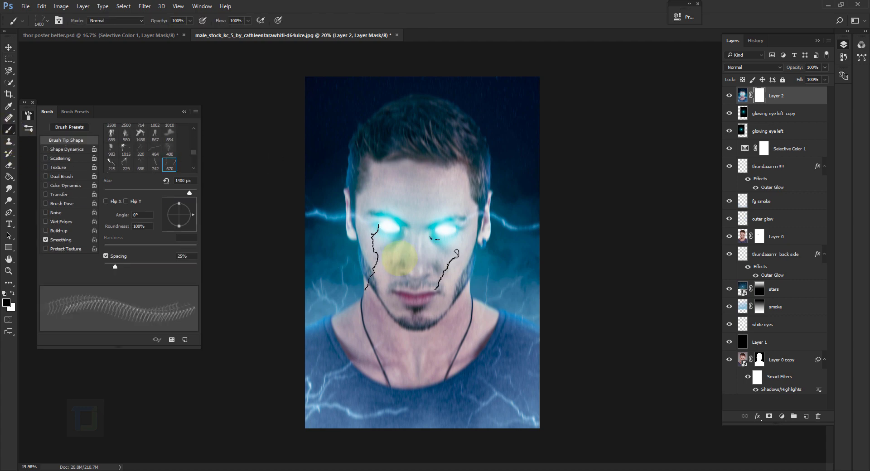
pyautogui.click(45, 21)
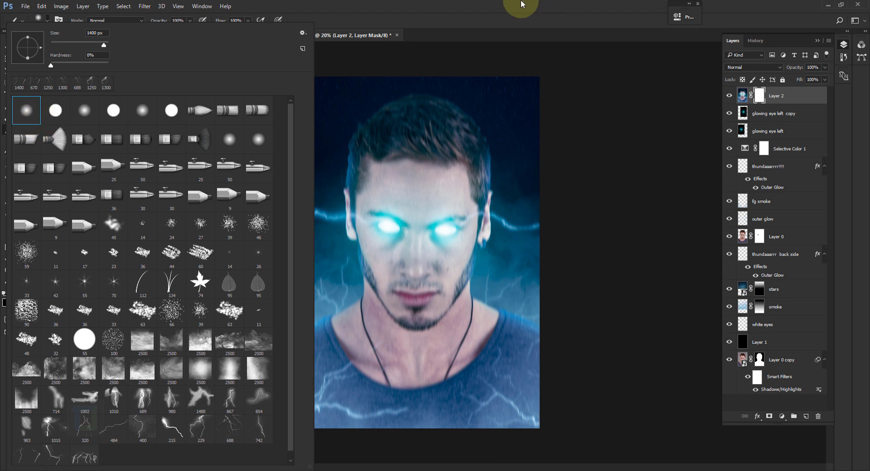
pyautogui.click(503, 41)
pyautogui.moveTo(415, 234); pyautogui.dragTo(410, 283)
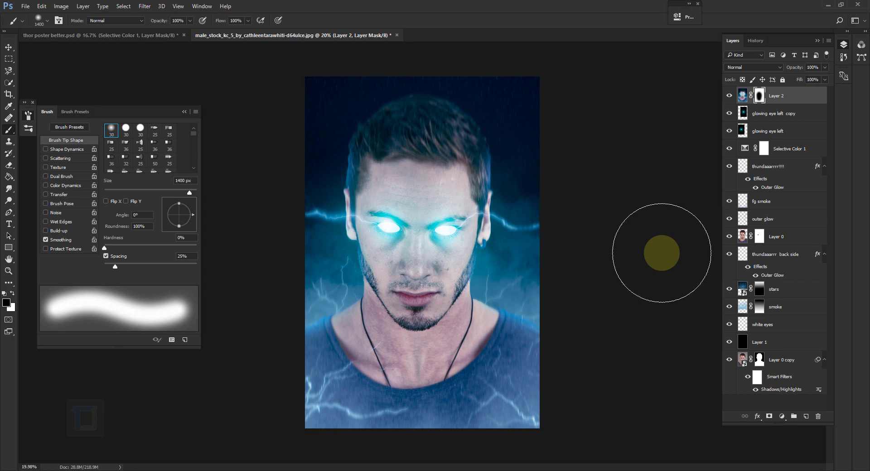
# Place the Thor Ragnarok title image as embedded, scaled to about 36% and centred low over the shirt.
pyautogui.click(26, 7)
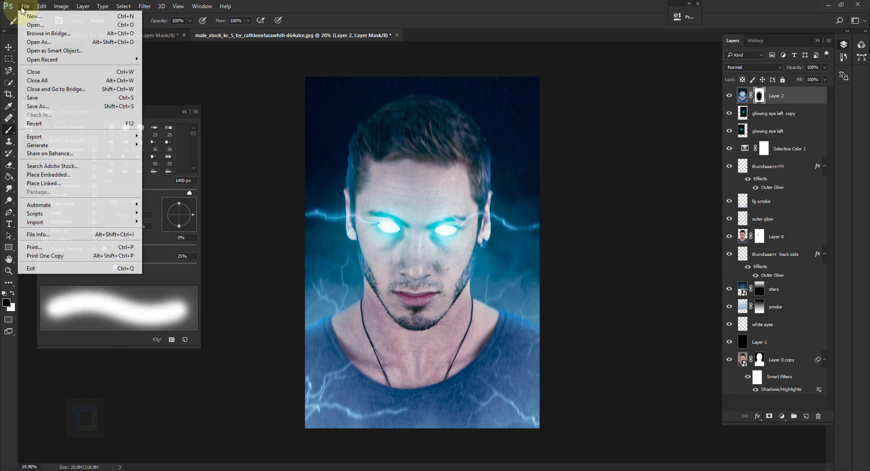
pyautogui.click(49, 174)
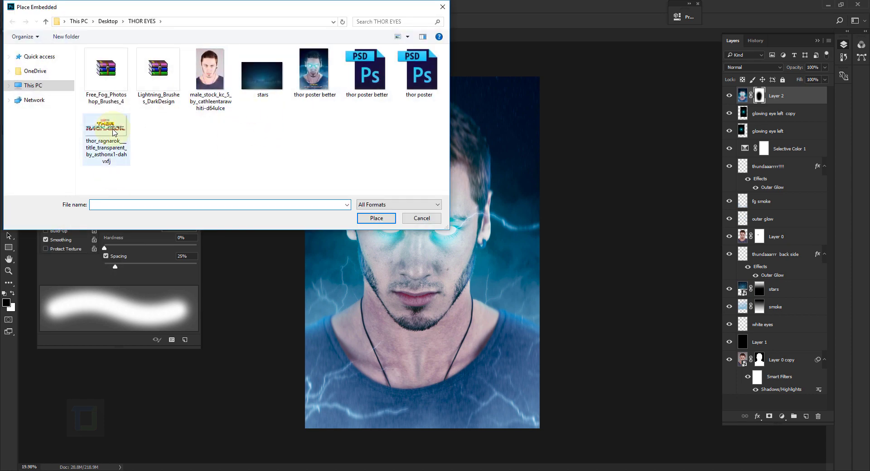
pyautogui.click(116, 133)
pyautogui.click(375, 221)
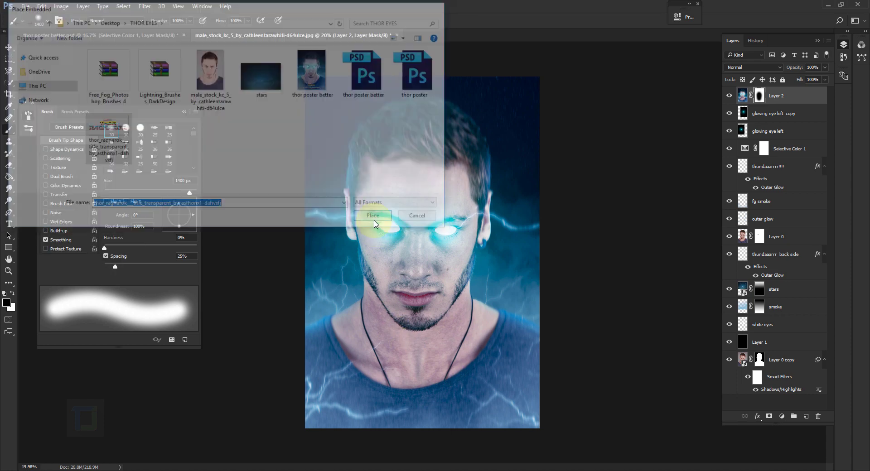
pyautogui.moveTo(540, 206); pyautogui.dragTo(480, 213)
pyautogui.moveTo(458, 241); pyautogui.dragTo(460, 398)
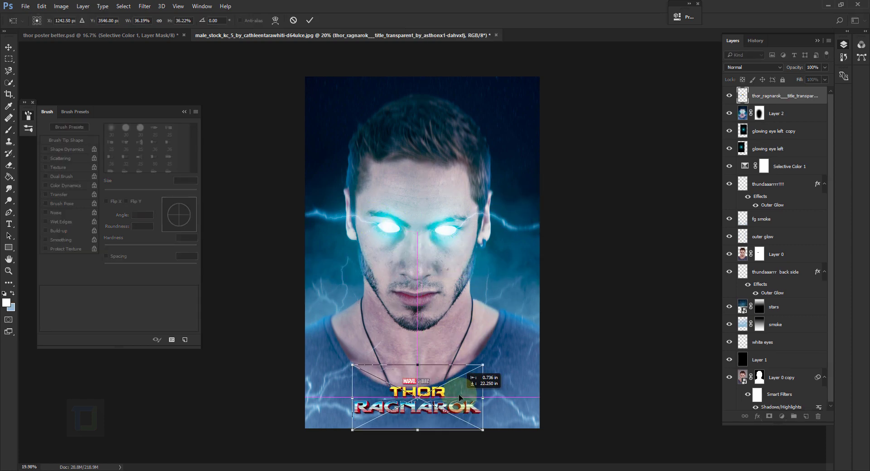
pyautogui.press('Return')
# Nudge the Thor Ragnarok title slightly lower on the poster with the Move tool.
pyautogui.click(8, 47)
pyautogui.press('Down')
pyautogui.press('Down')
pyautogui.press('Down')
pyautogui.press('Down')
pyautogui.press('Down')
pyautogui.press('Down')
pyautogui.press('Down')
pyautogui.press('Down')
pyautogui.press('Down')
pyautogui.press('Down')
pyautogui.press('Down')
pyautogui.press('Down')
pyautogui.press('Down')
pyautogui.press('Down')
pyautogui.press('Down')
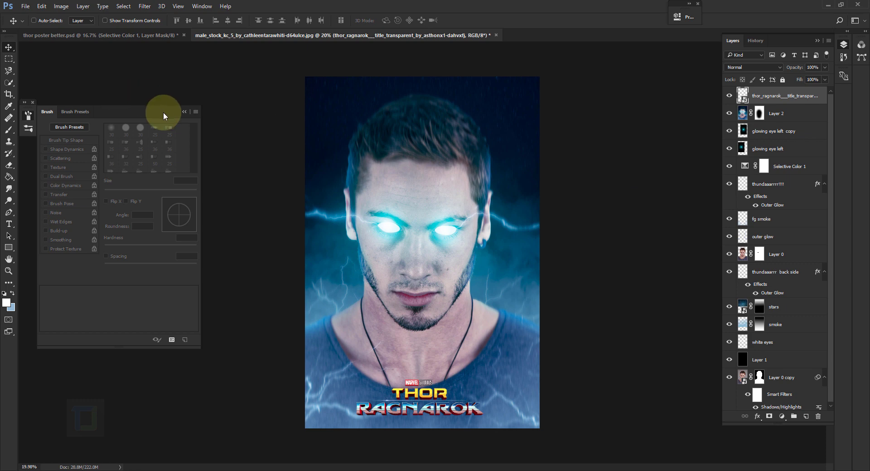
# Collapse the brush settings, review the finished poster in full screen mode, and return to the standard view.
pyautogui.click(185, 112)
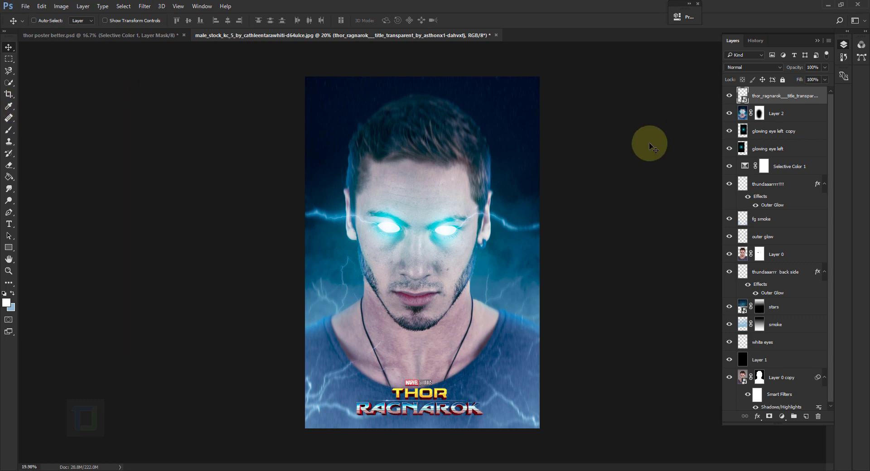
pyautogui.press('f')
pyautogui.press('f')
pyautogui.scroll(3, 522, 241)
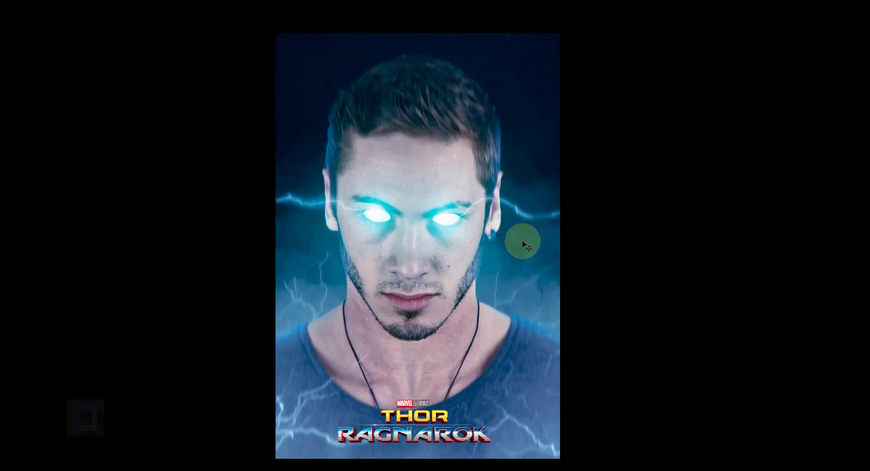
pyautogui.moveTo(490, 223)
pyautogui.mouseDown()
pyautogui.moveTo(499, 212)
pyautogui.moveTo(503, 228)
pyautogui.mouseUp()
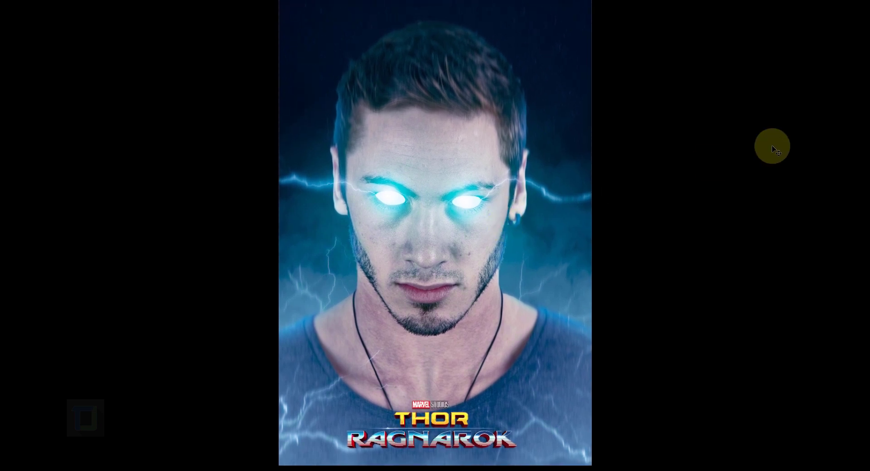
pyautogui.press('f')
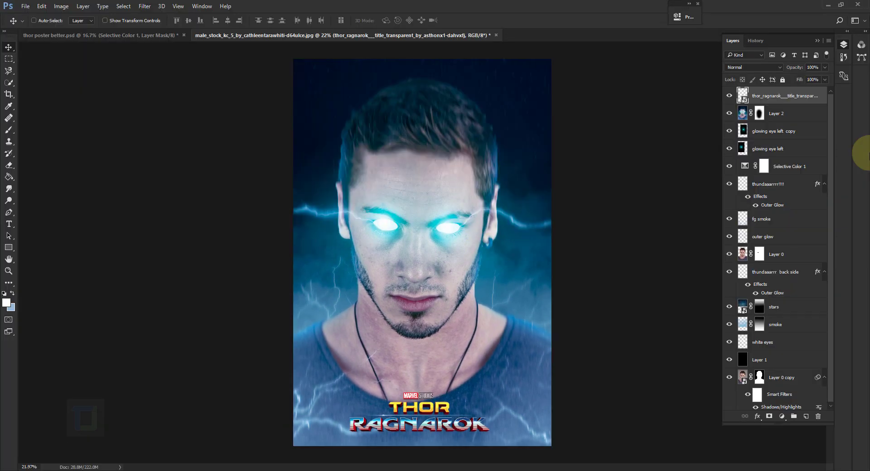